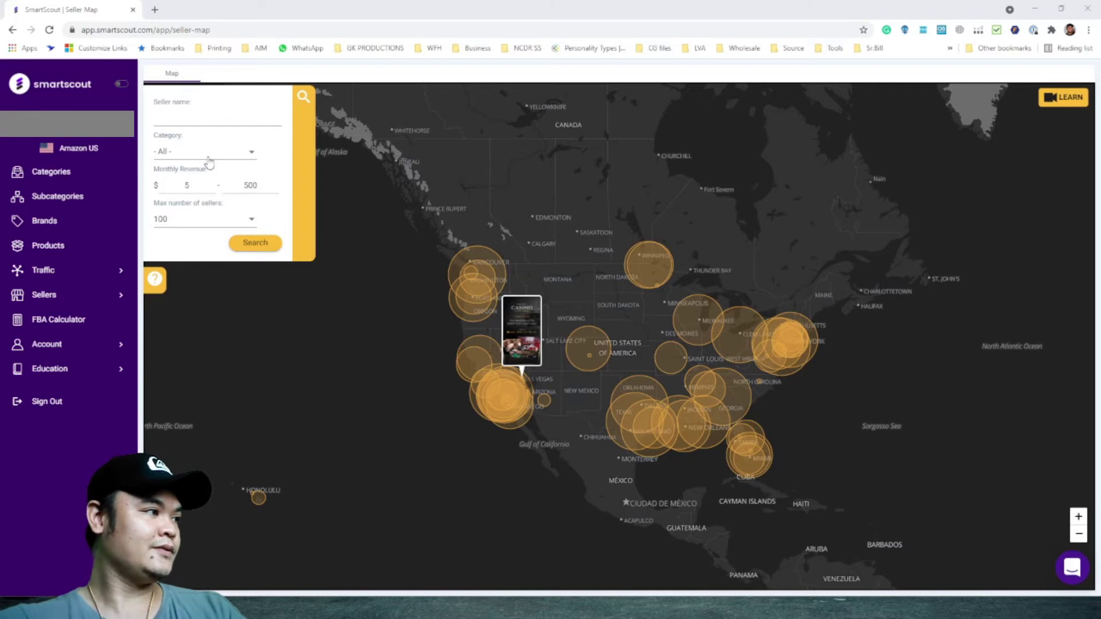
# Step: Check the monthly revenue filter and the available choices for the maximum number of sellers
pyautogui.click(178, 184)
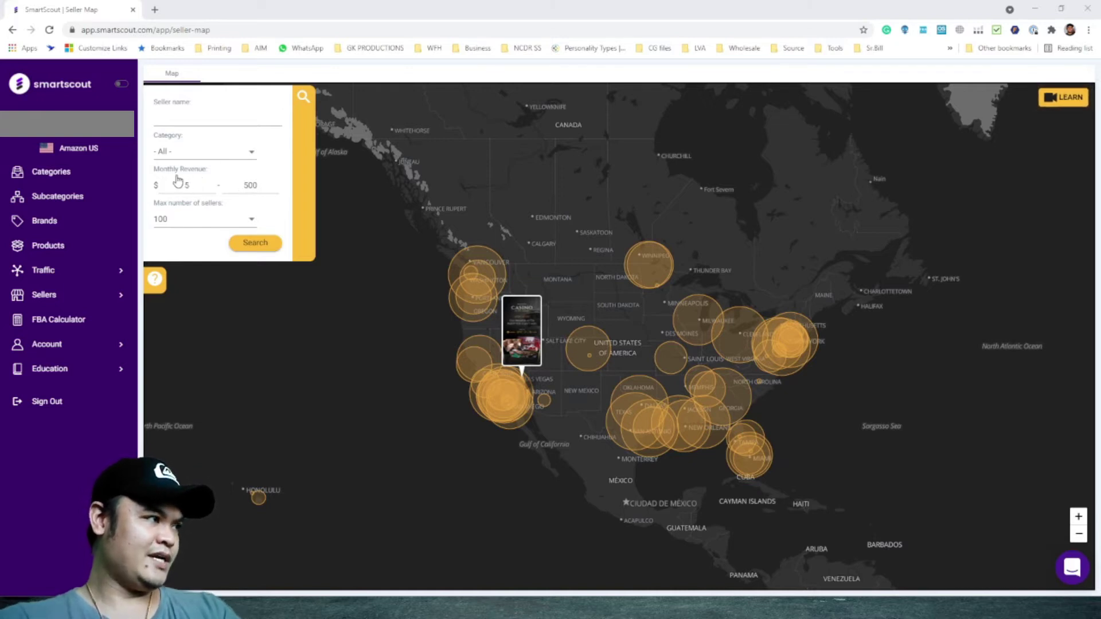
pyautogui.write('5')
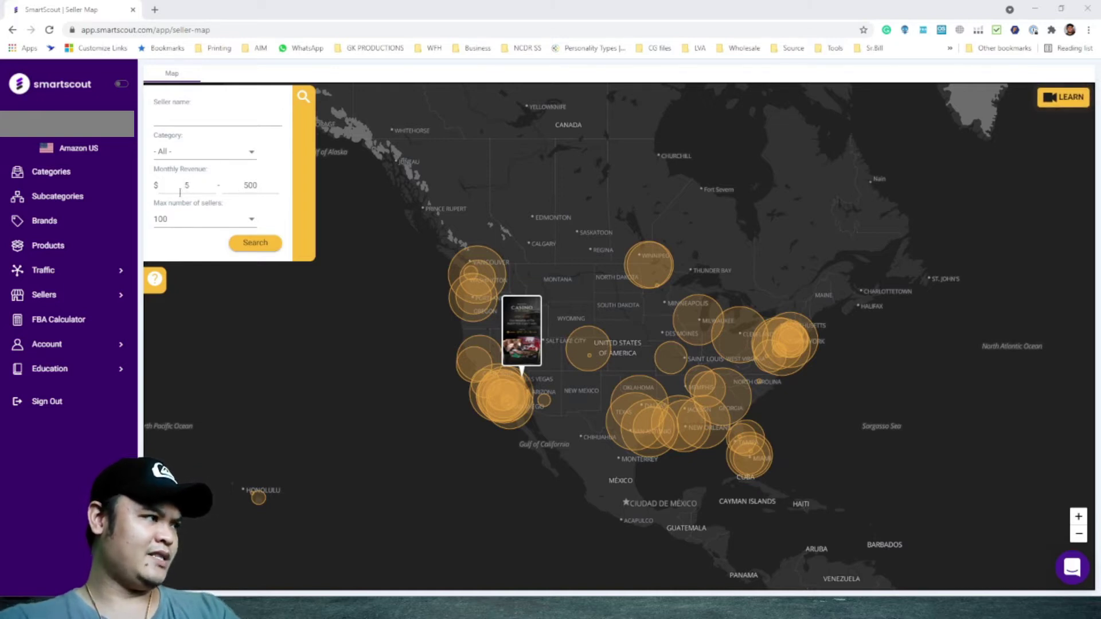
pyautogui.click(190, 225)
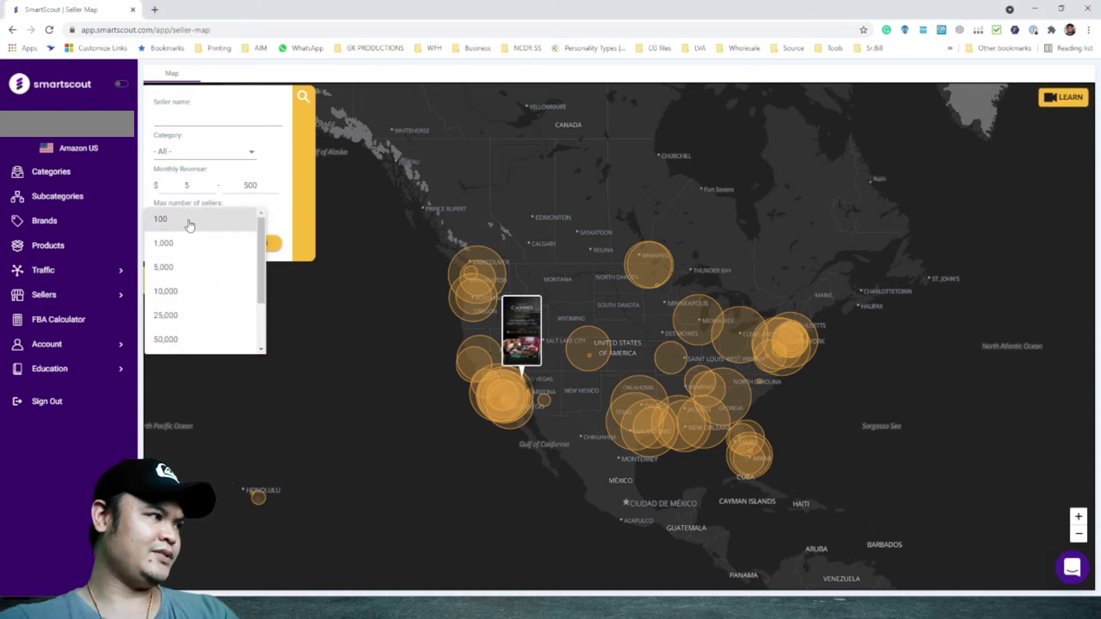
pyautogui.click(296, 185)
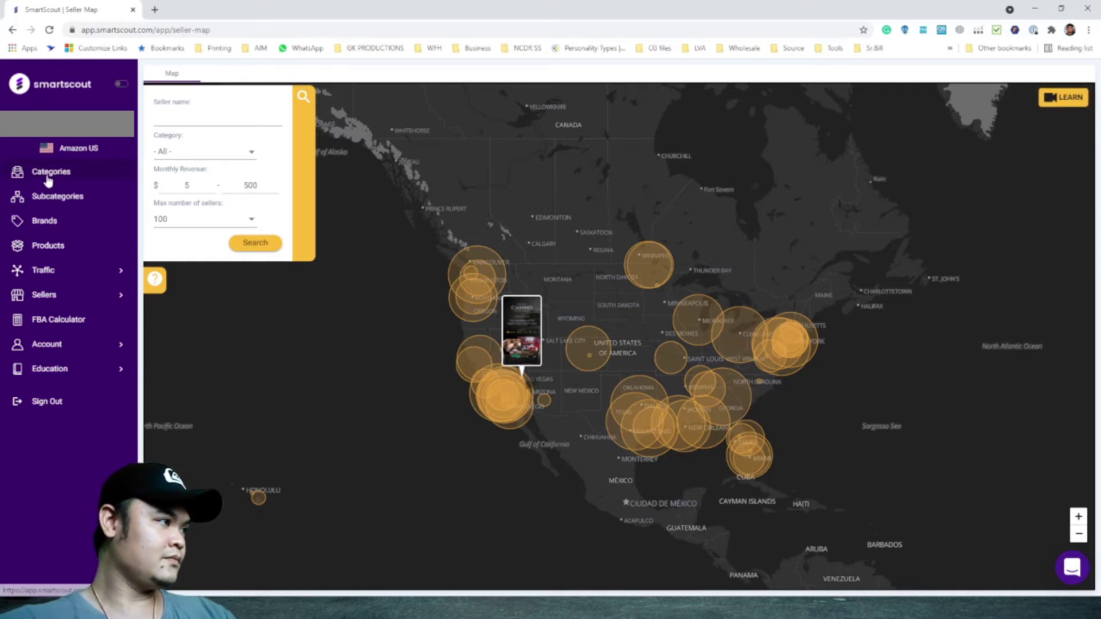
# Step: Open the details of the seller Artage from the California bubbles on the seller map
pyautogui.click(505, 399)
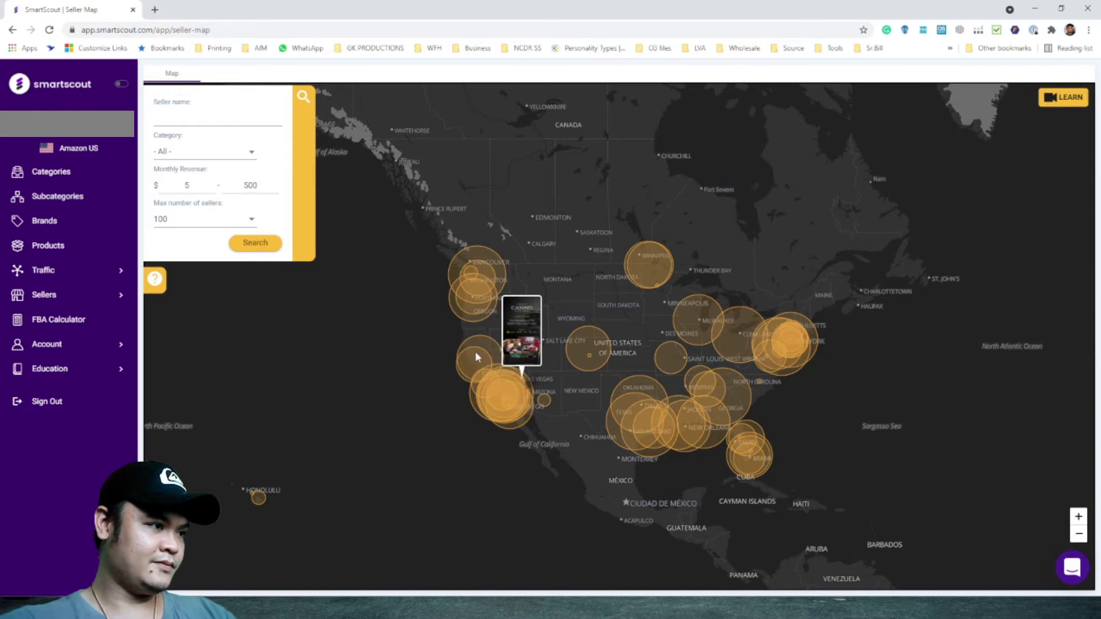
pyautogui.click(476, 365)
pyautogui.click(478, 367)
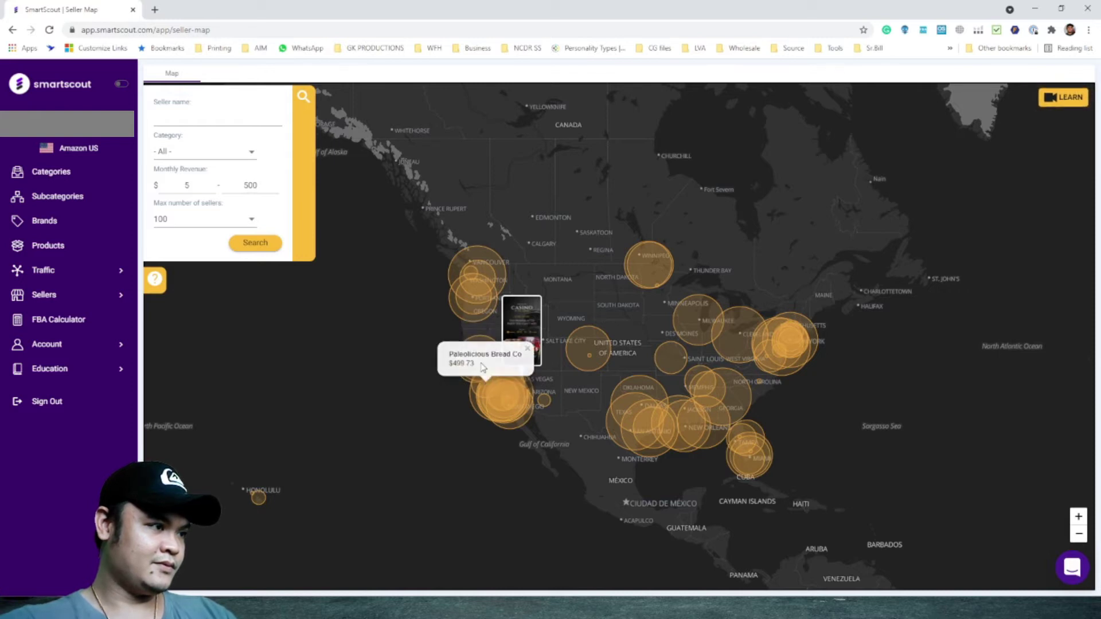
pyautogui.click(479, 369)
pyautogui.click(477, 351)
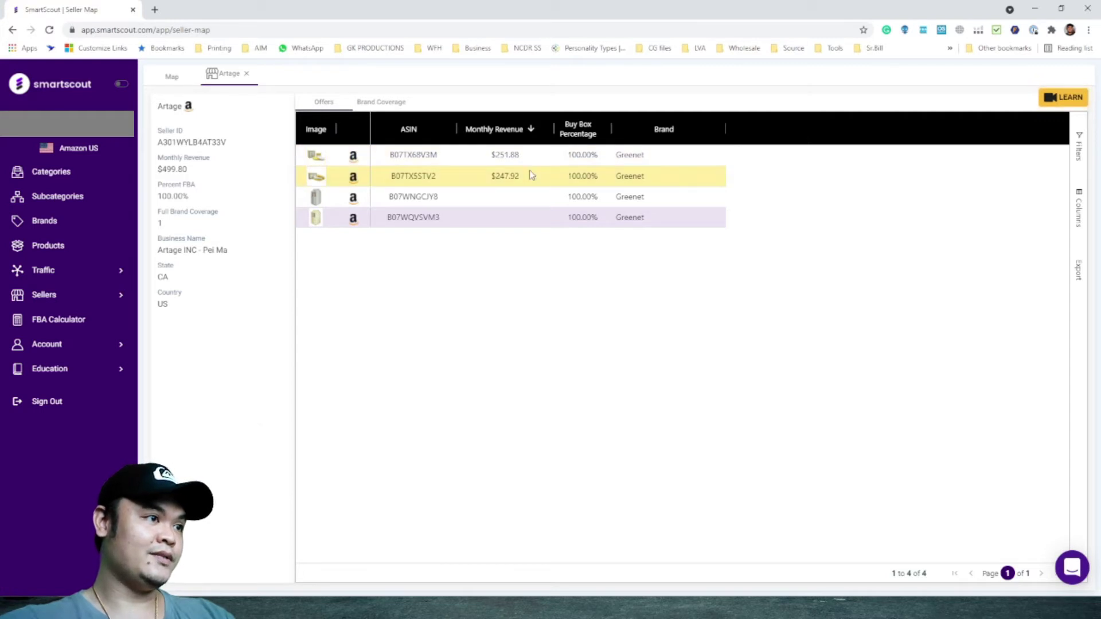
# Step: Examine the brand and product images in Artage's offers and highlight the seller's business name
pyautogui.click(650, 156)
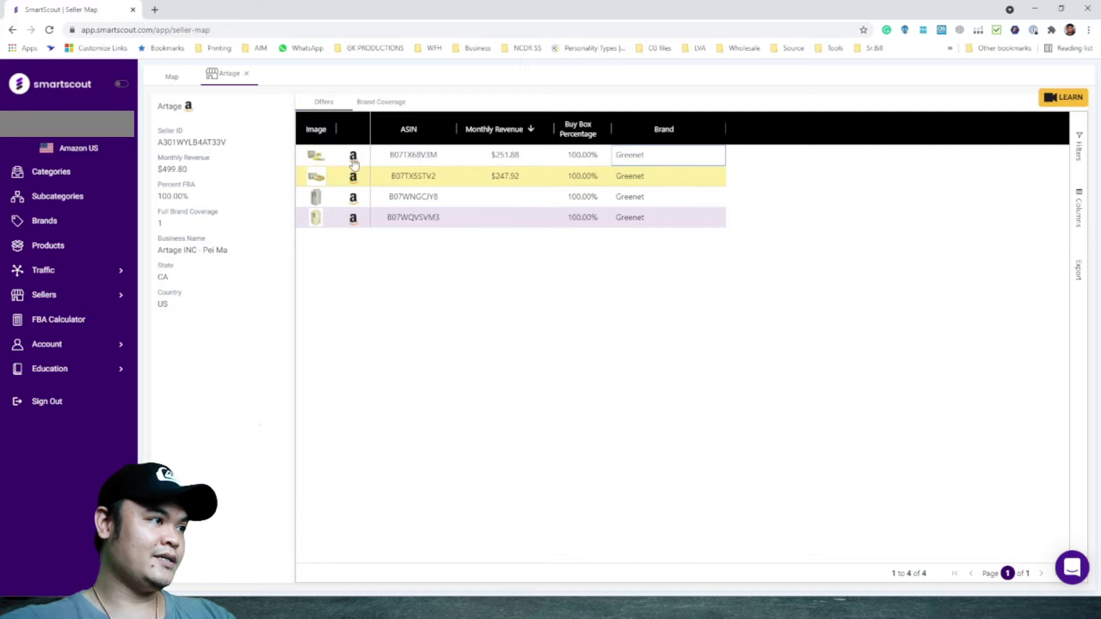
pyautogui.moveTo(318, 159)
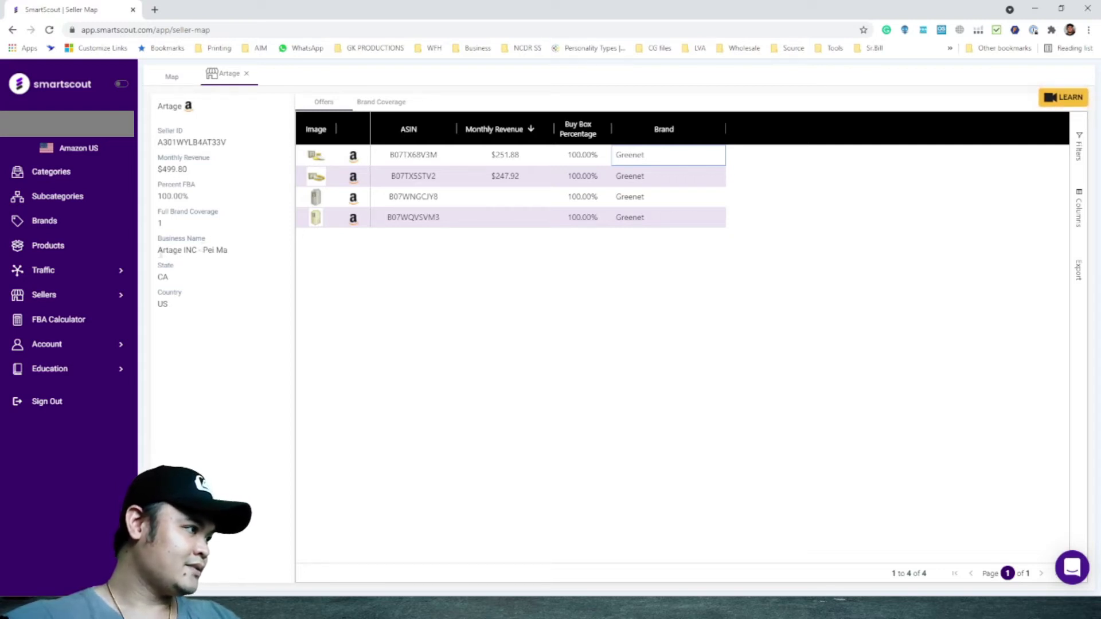
pyautogui.moveTo(158, 251); pyautogui.dragTo(294, 257)
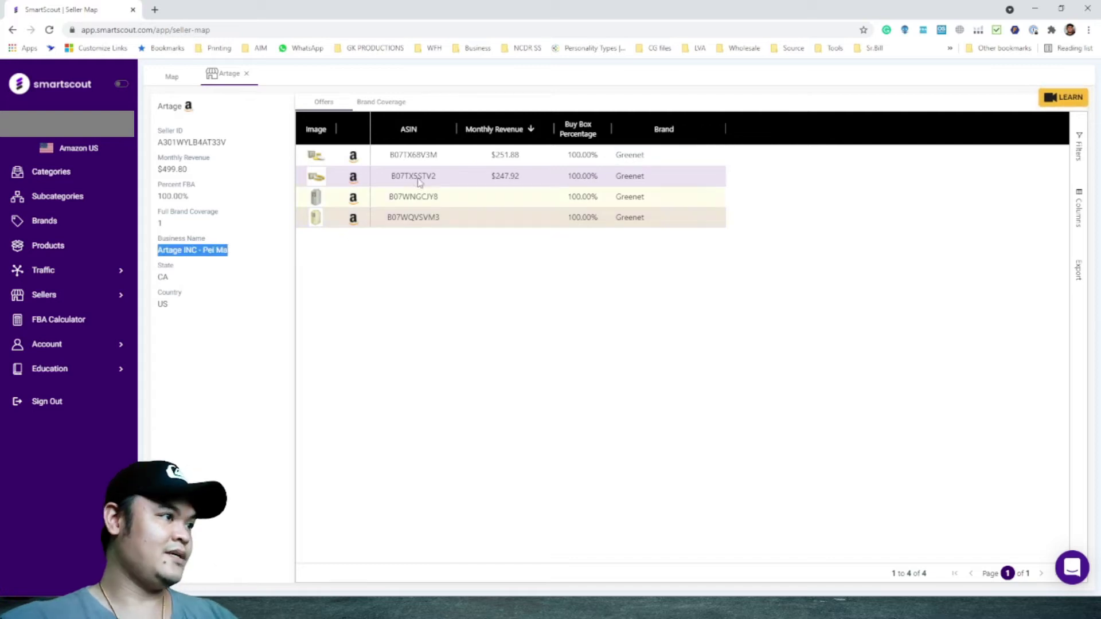
# Step: Open the Amazon listing of Artage's highest-revenue product and highlight its sales rank in beauty & personal care
pyautogui.click(353, 158)
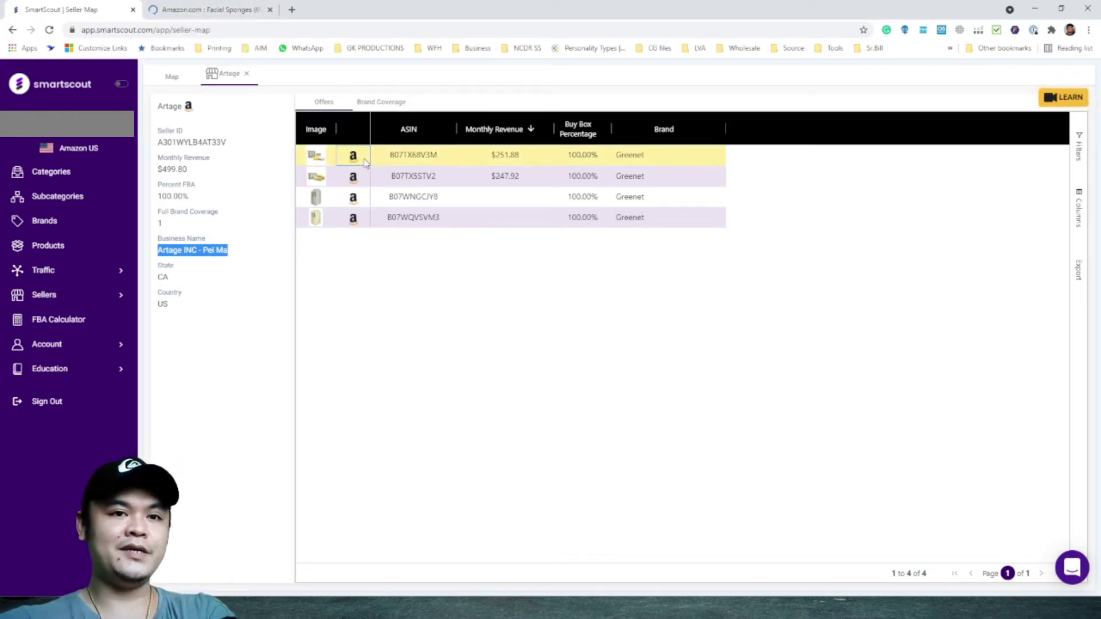
pyautogui.click(221, 10)
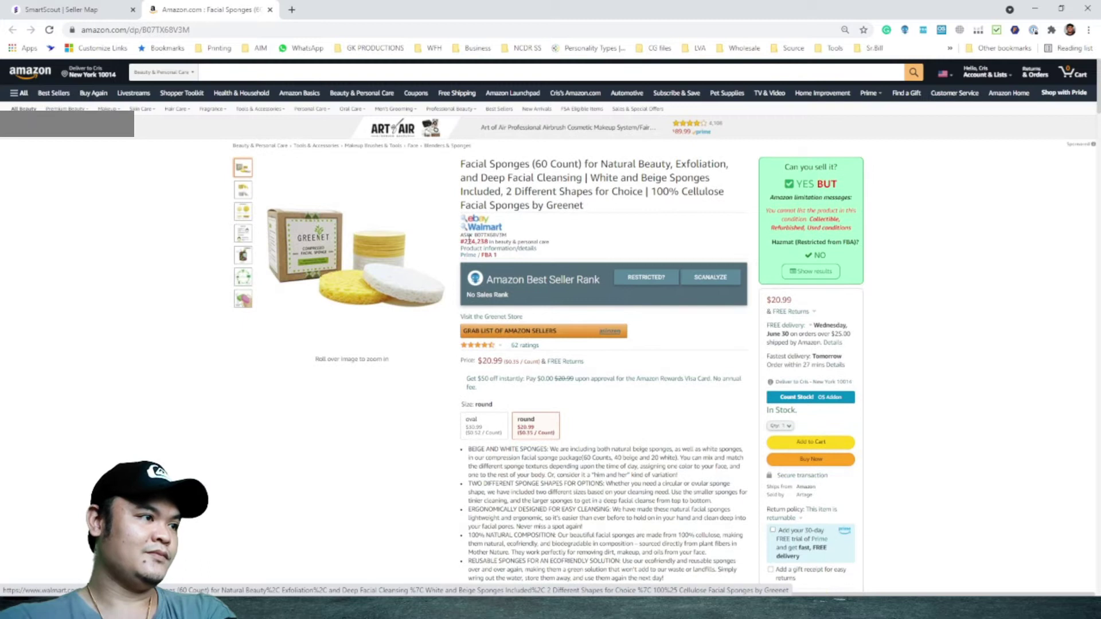
pyautogui.moveTo(489, 234); pyautogui.dragTo(468, 242)
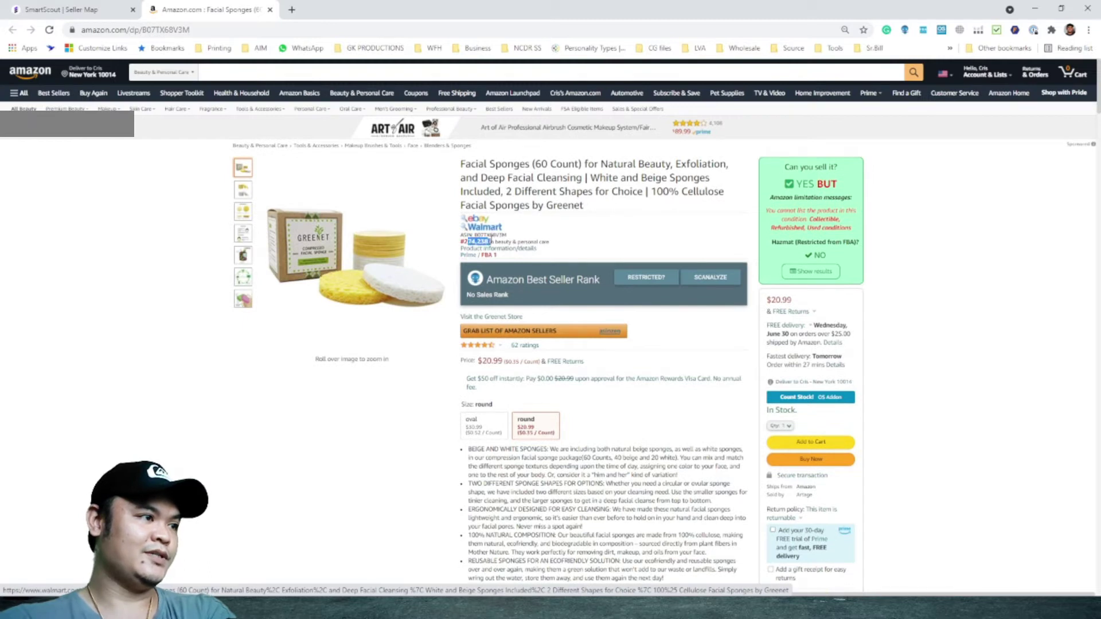
pyautogui.click(596, 227)
pyautogui.scroll(-1, 597, 230)
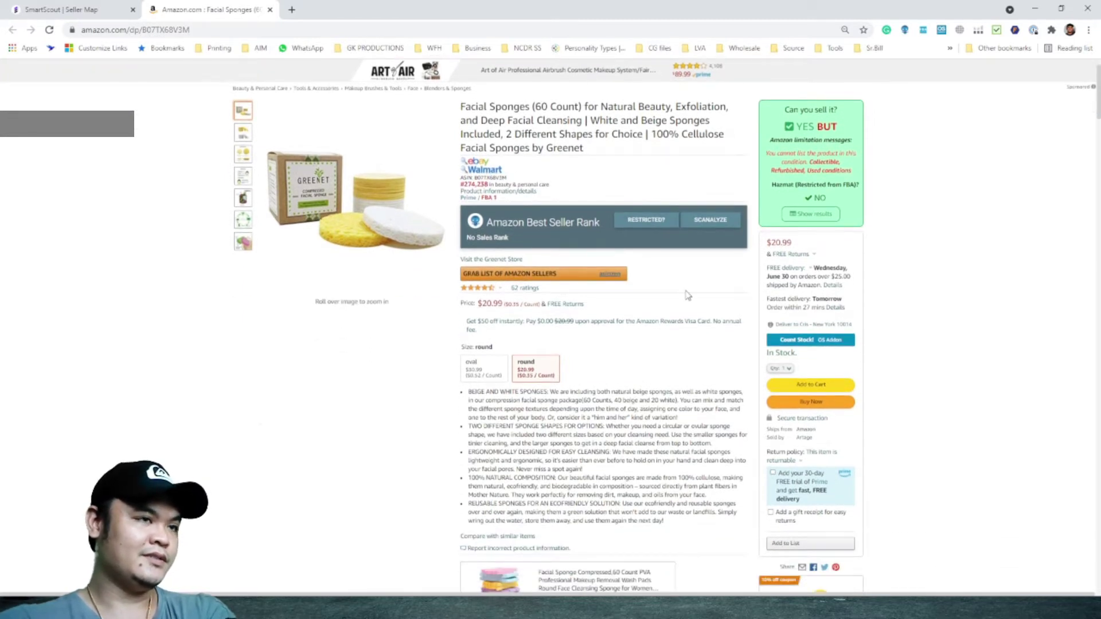
# Step: Count the sellers' stock for the facial sponges listing with the Count Stock add-on
pyautogui.click(941, 29)
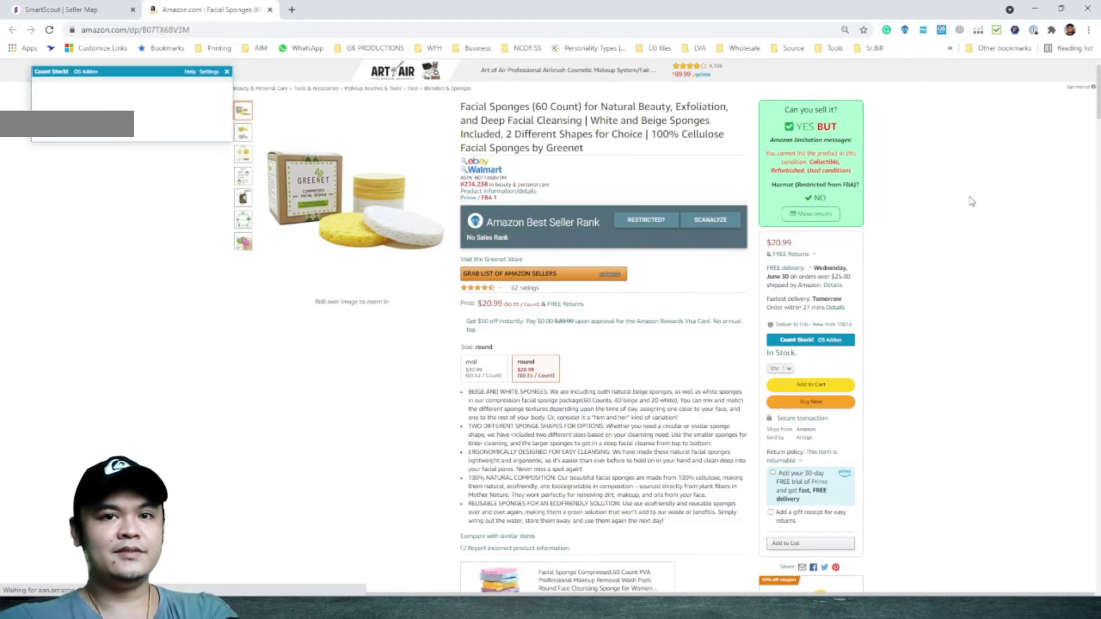
pyautogui.scroll(-4, 876, 309)
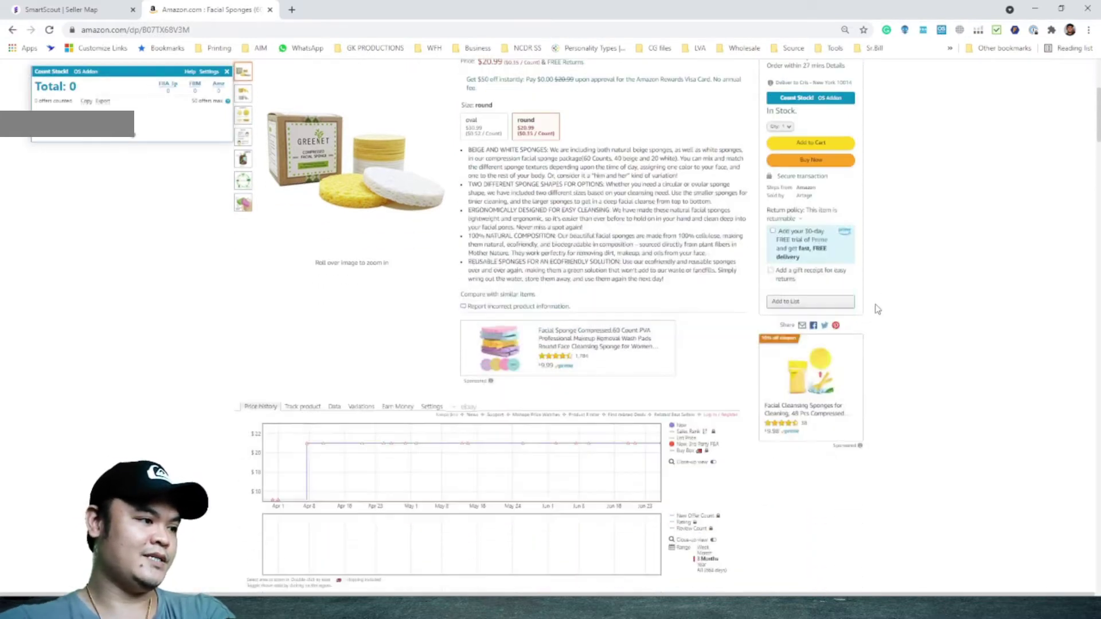
pyautogui.scroll(3, 875, 308)
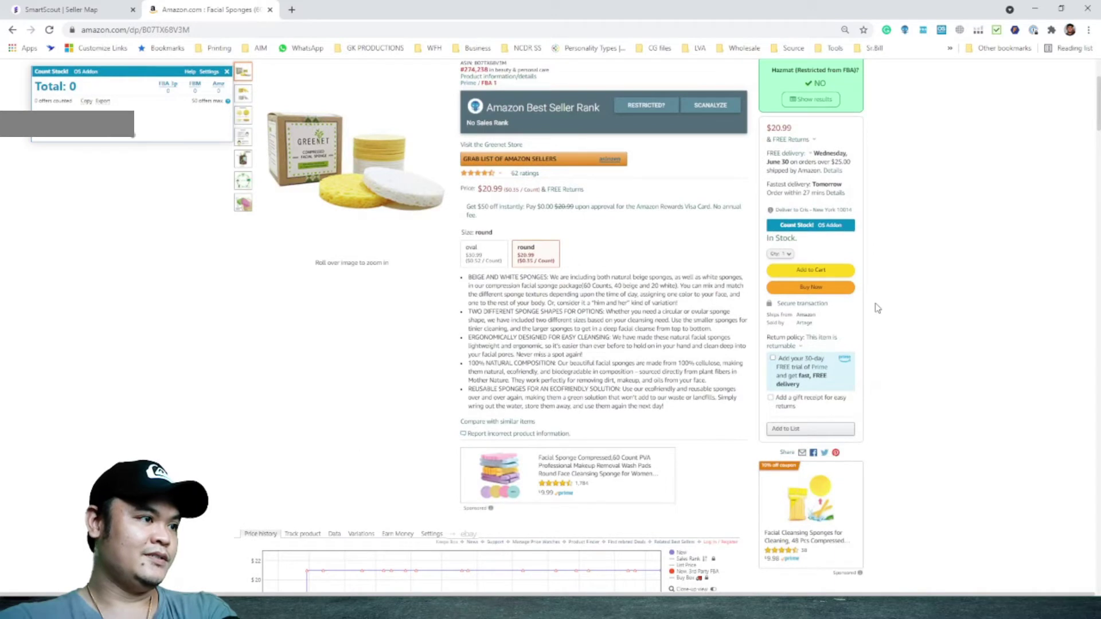
pyautogui.scroll(2, 876, 308)
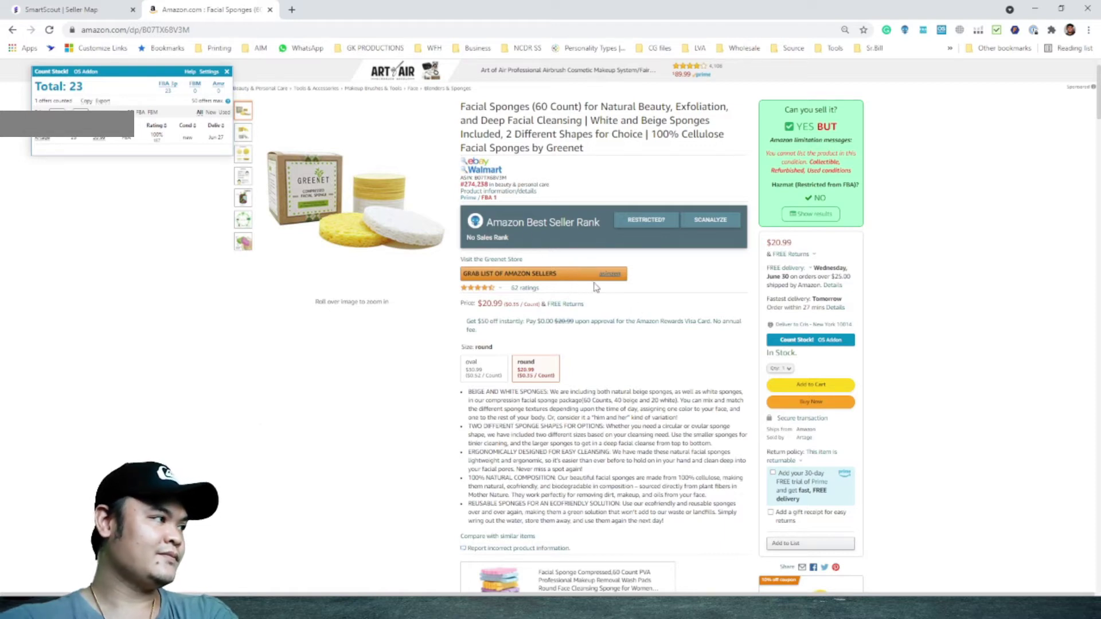
# Step: Examine the price history chart and its price statistics on the facial sponges listing
pyautogui.scroll(-7, 583, 280)
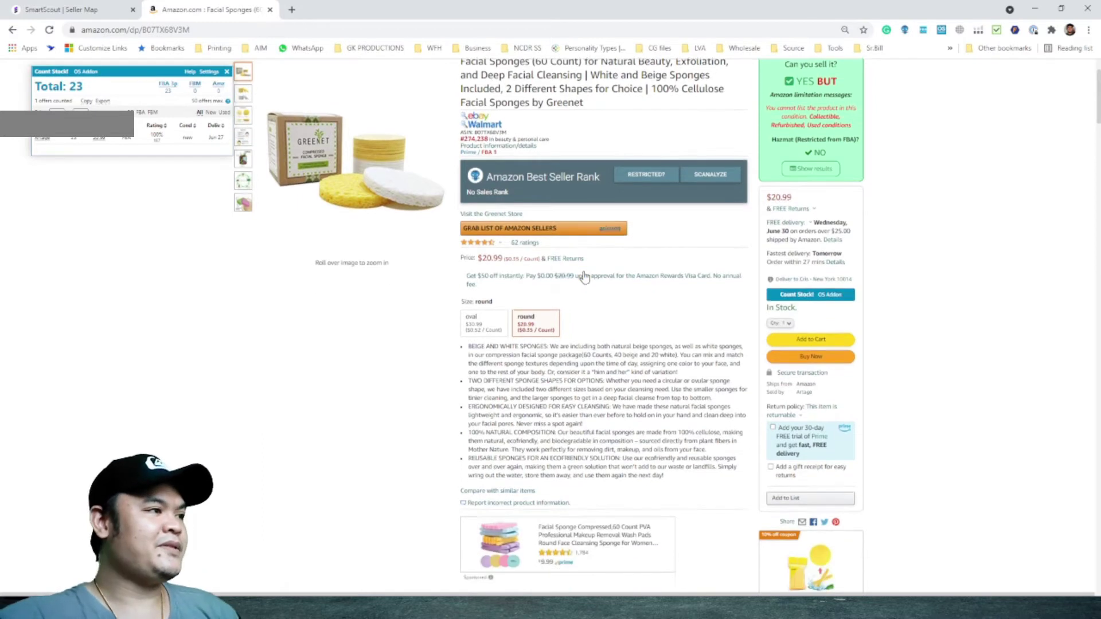
pyautogui.moveTo(468, 442)
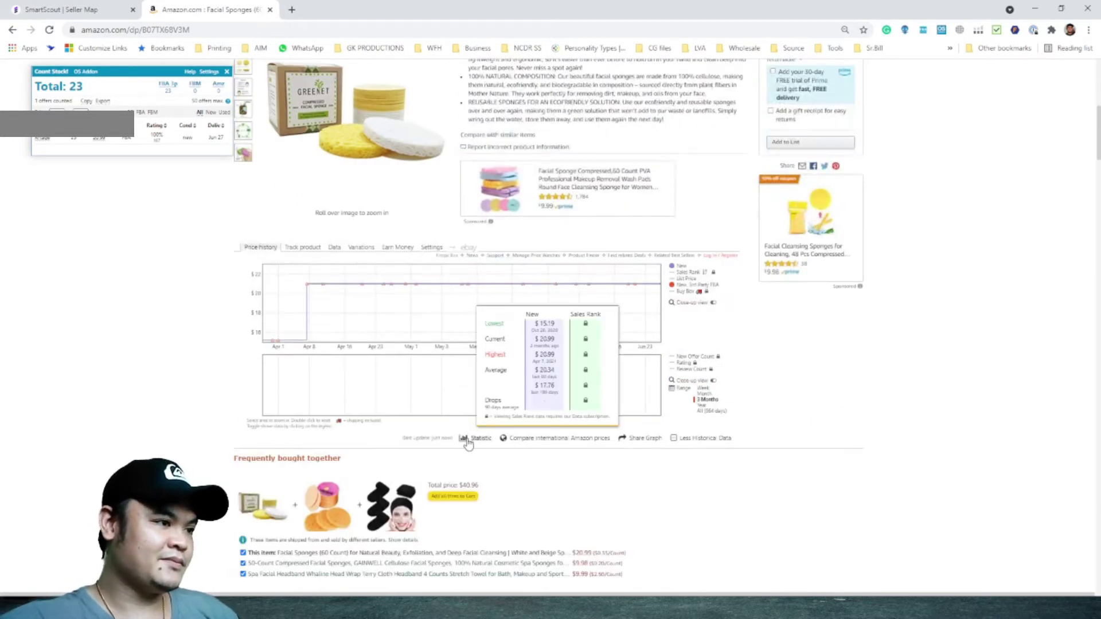
pyautogui.scroll(3, 700, 241)
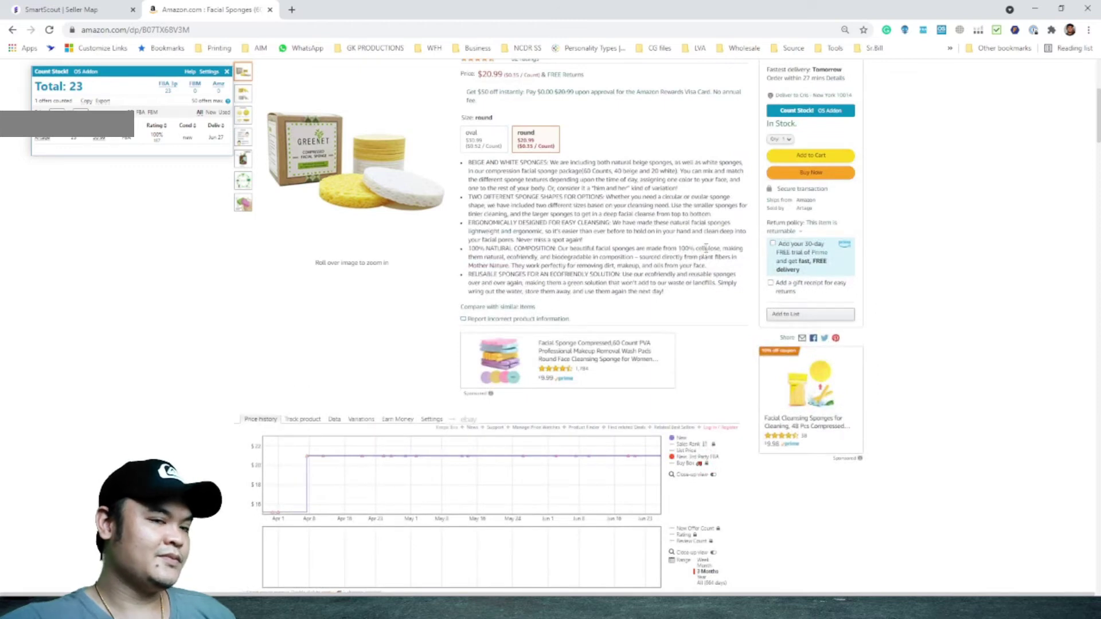
pyautogui.scroll(-2, 499, 384)
pyautogui.scroll(2, 504, 390)
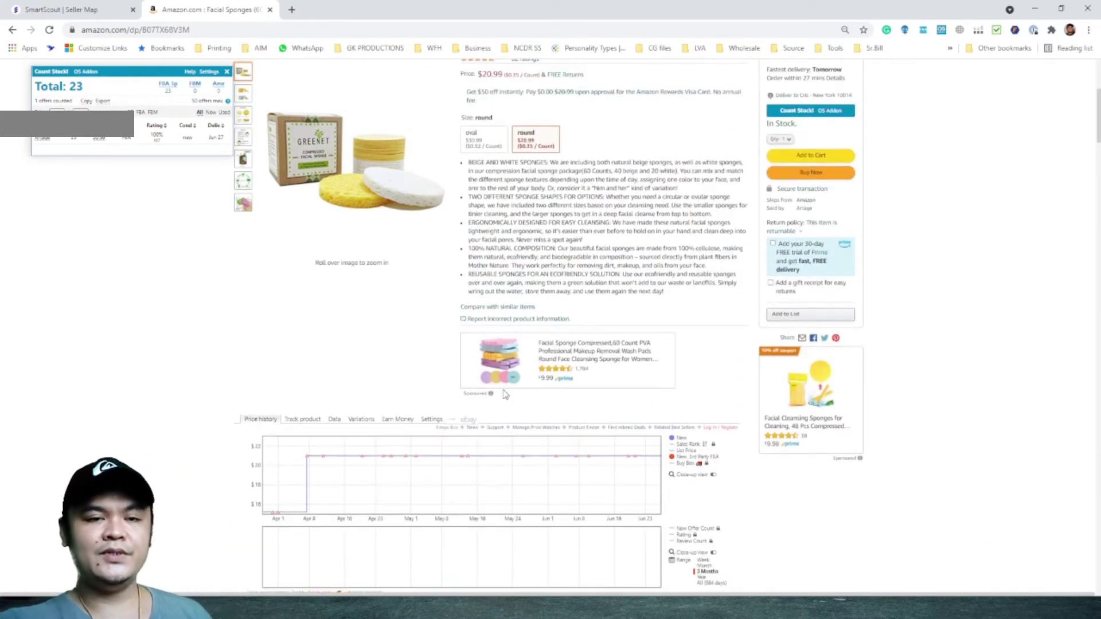
pyautogui.scroll(5, 505, 394)
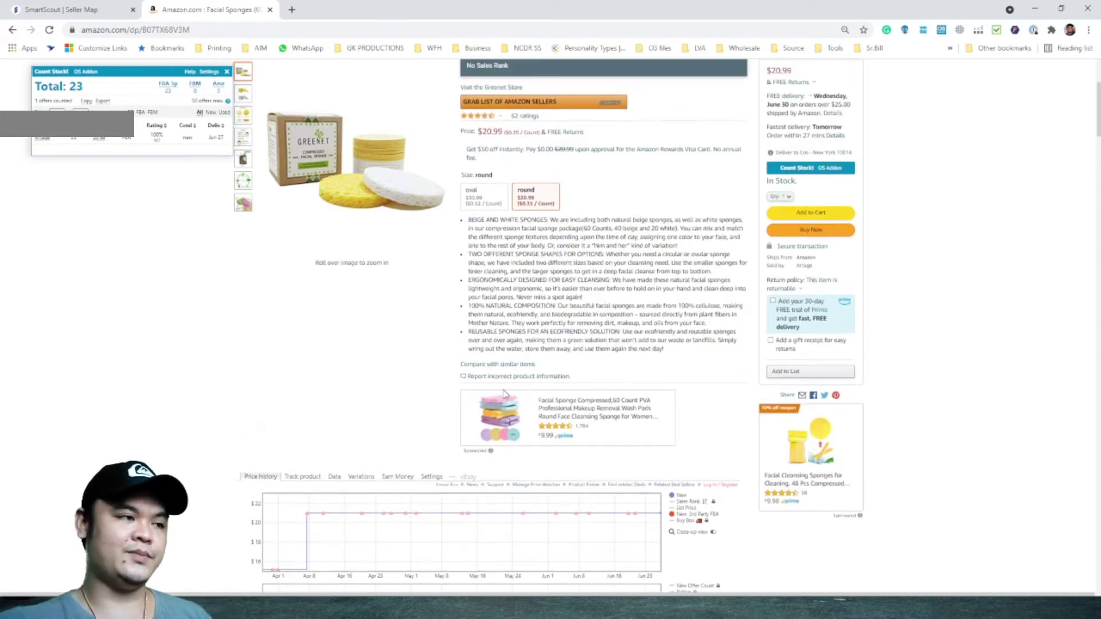
pyautogui.scroll(-1, 505, 396)
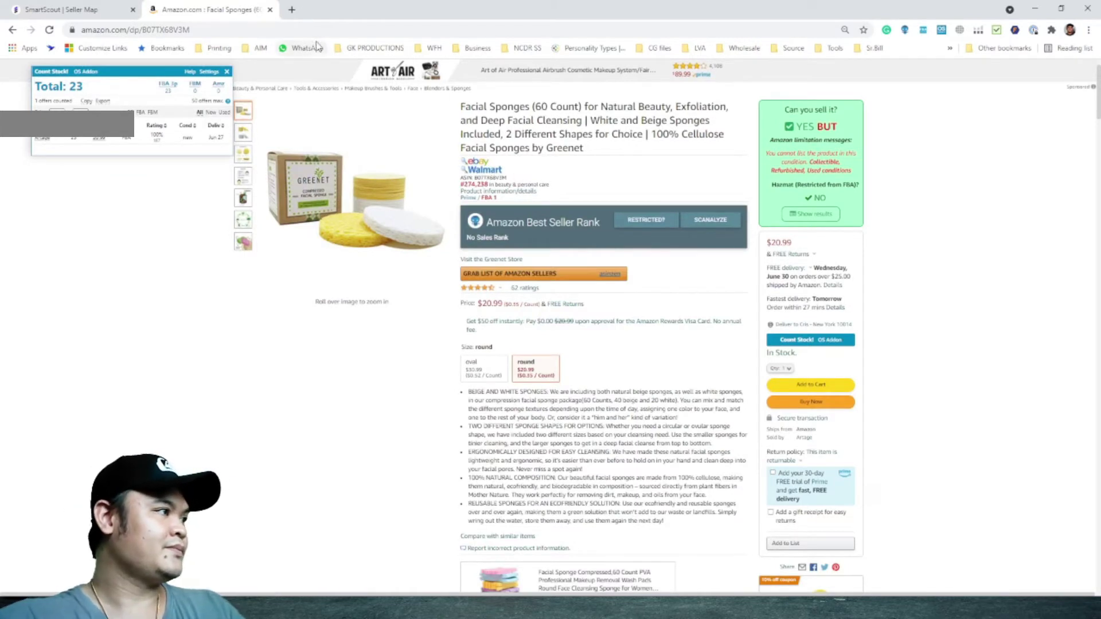
# Step: Return to the SmartScout seller map and open the details of the ASSILA store from the Texas bubbles
pyautogui.click(69, 9)
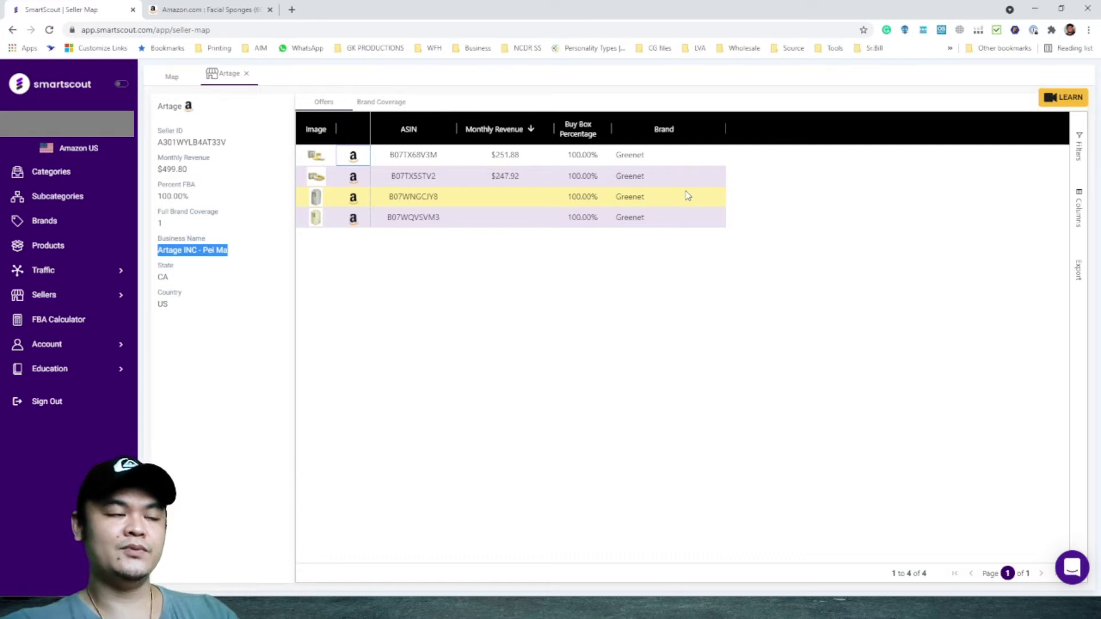
pyautogui.click(247, 77)
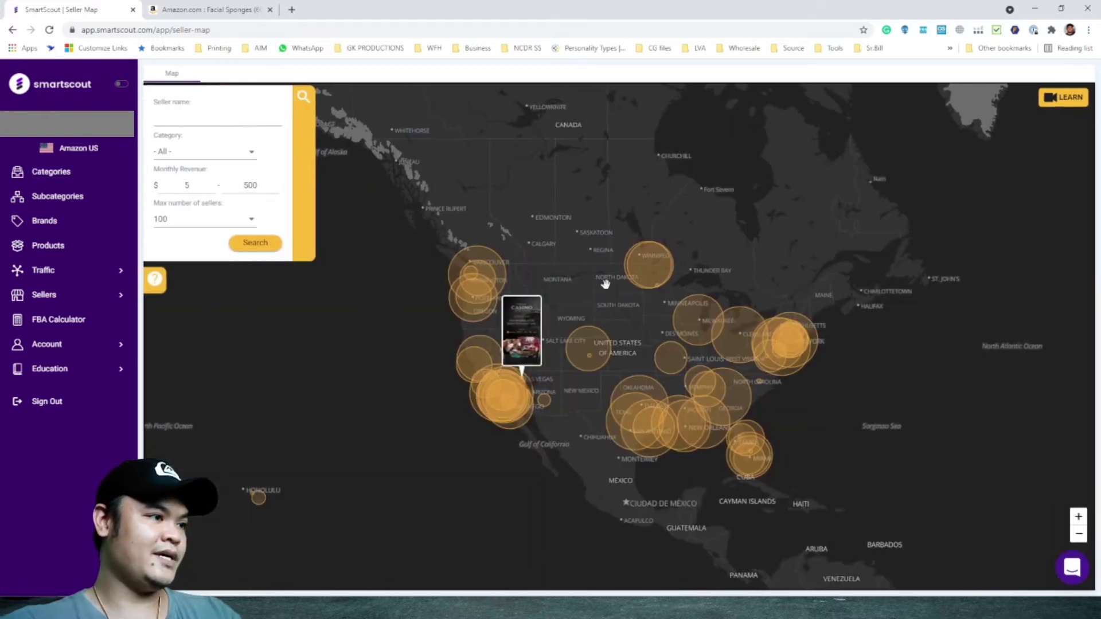
pyautogui.click(508, 411)
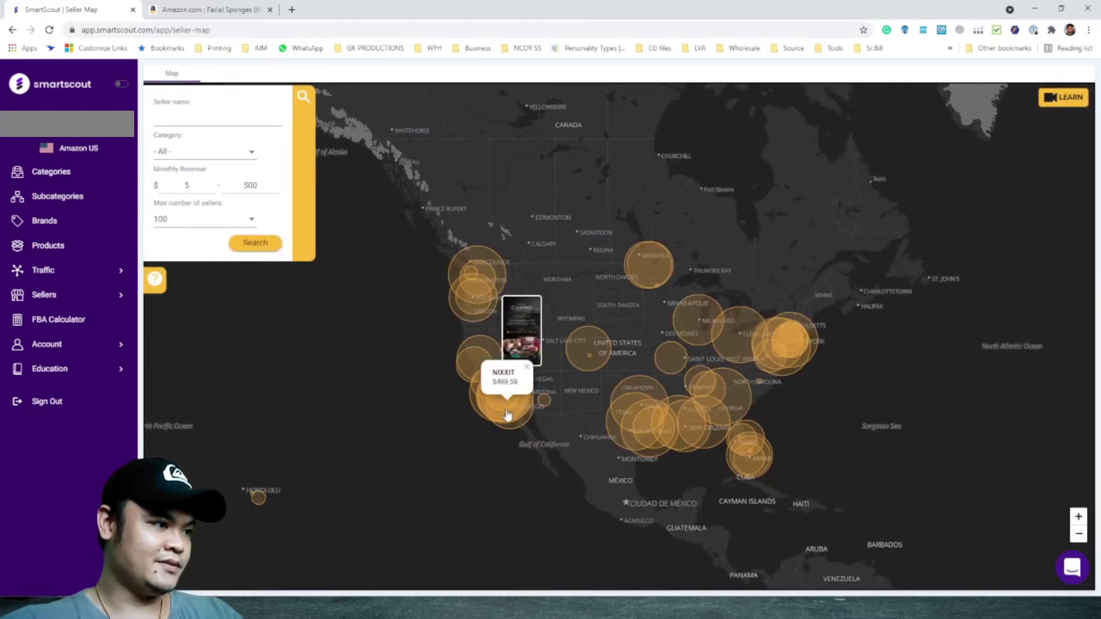
pyautogui.moveTo(624, 408)
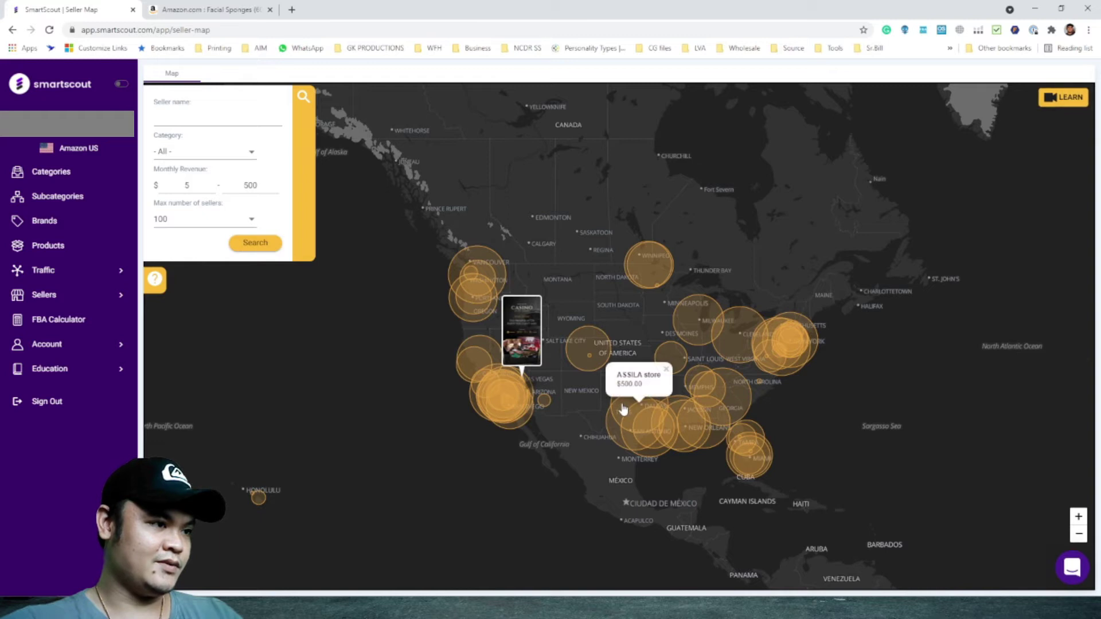
pyautogui.click(624, 403)
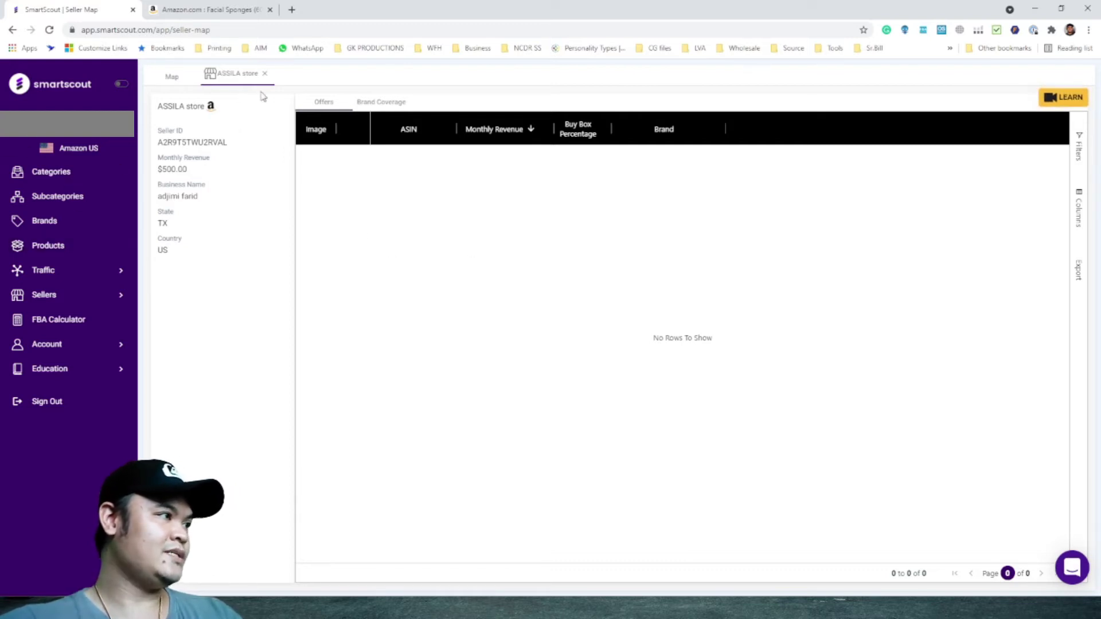
# Step: Close the ASSILA store's details and open the seller Ajustco from the New York bubbles on the map
pyautogui.click(265, 74)
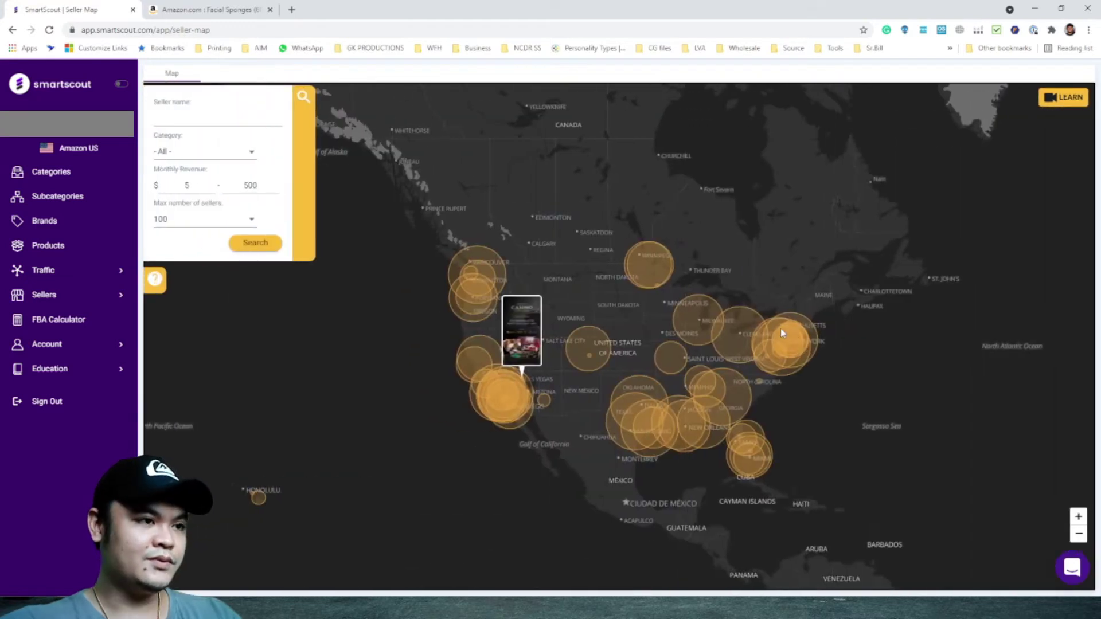
pyautogui.moveTo(741, 339)
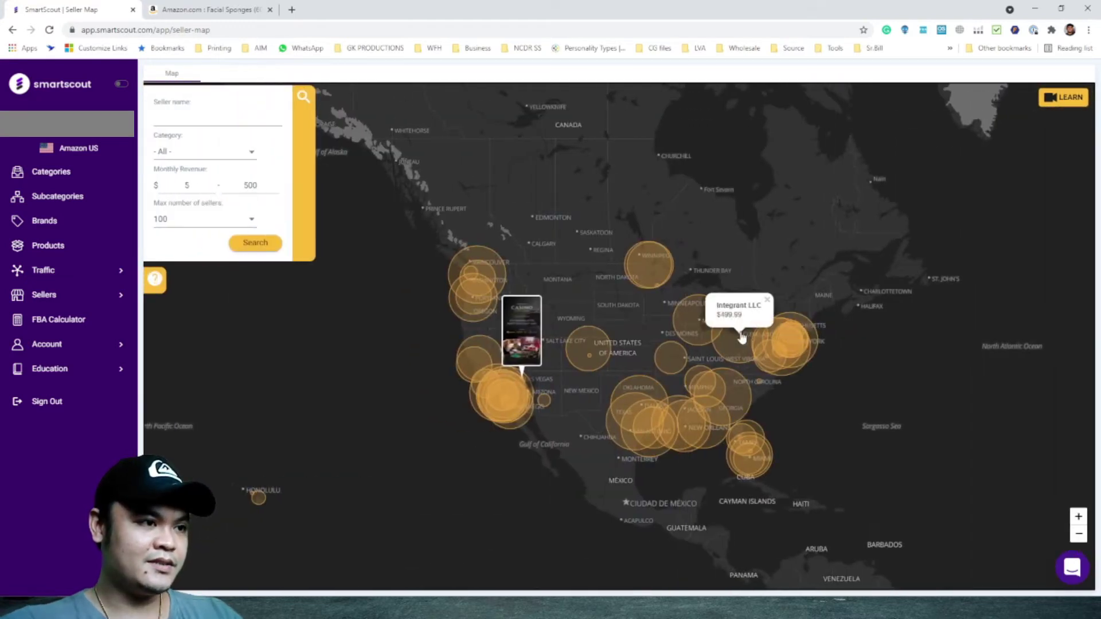
pyautogui.click(779, 334)
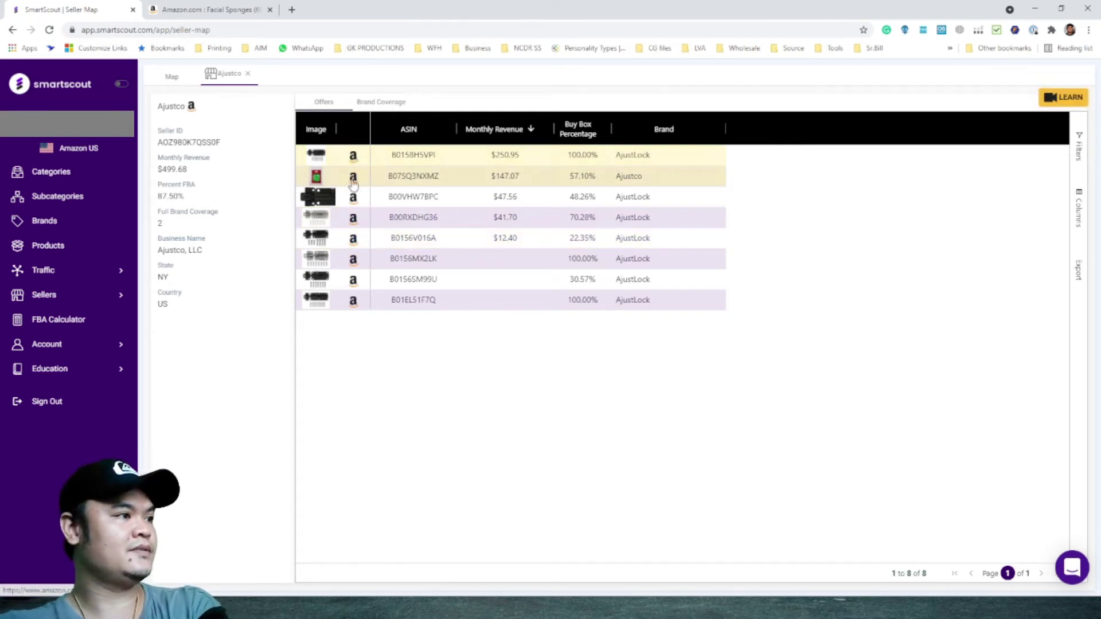
# Step: Open the Amazon listing of Ajustco's highest-revenue product and examine its availability and price history
pyautogui.middleClick(353, 155)
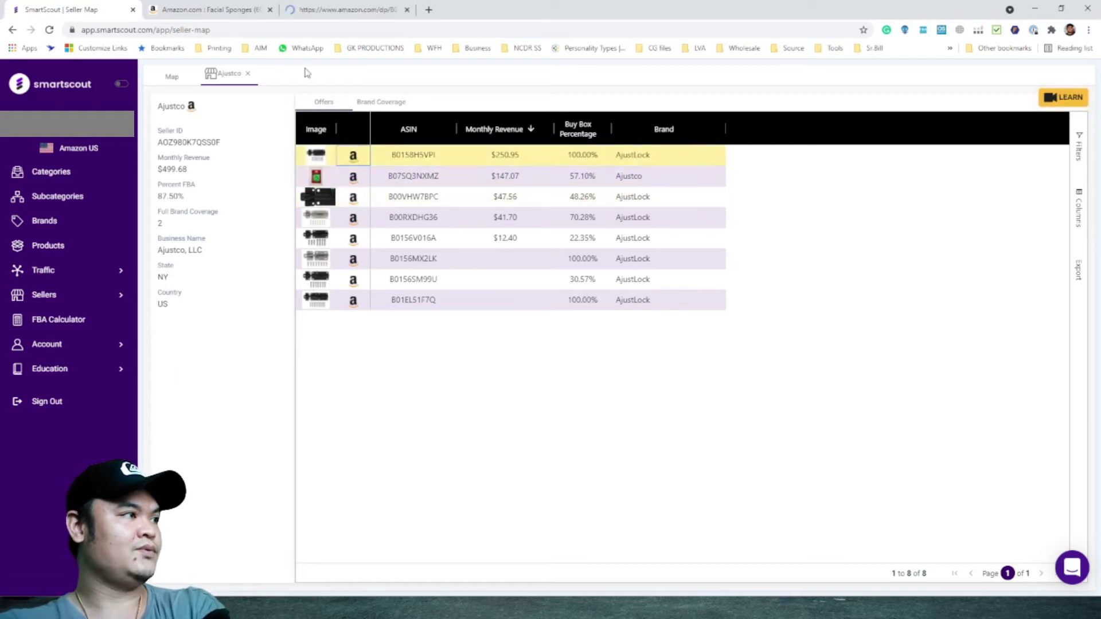
pyautogui.click(215, 10)
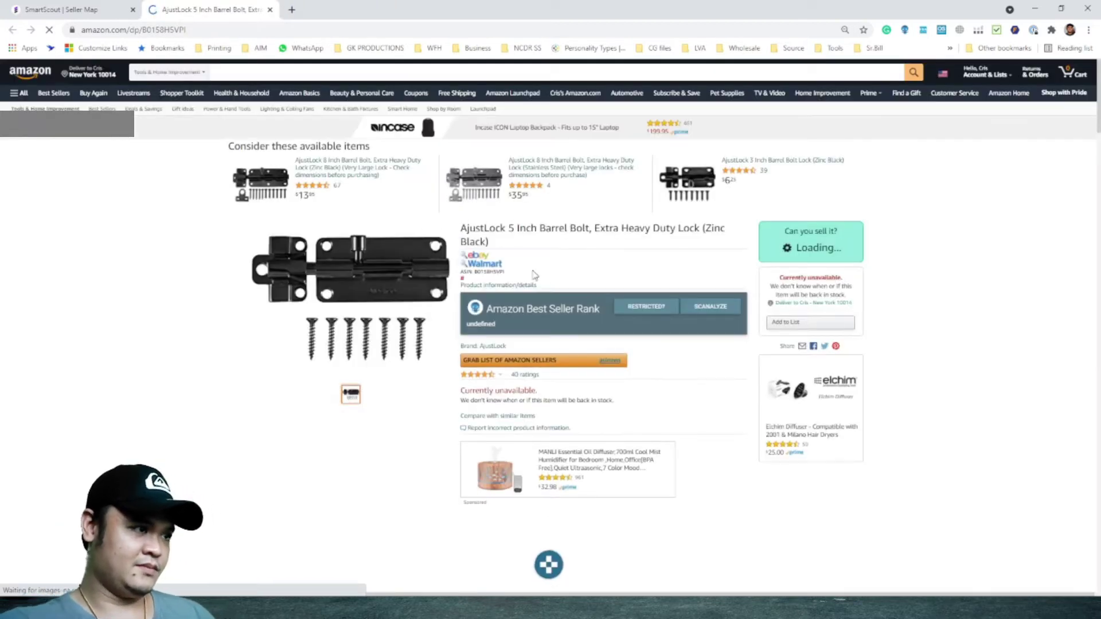
pyautogui.scroll(-2, 536, 275)
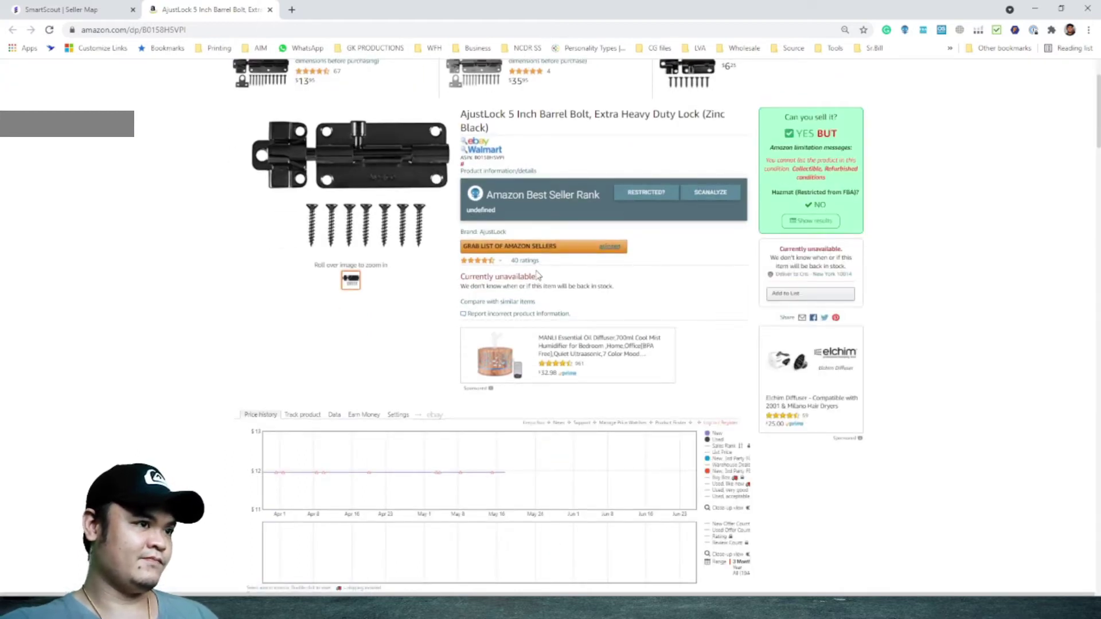
# Step: Check the price history on the AjustLock barrel bolt listing, then close the listing and Ajustco's seller details
pyautogui.scroll(-3, 538, 275)
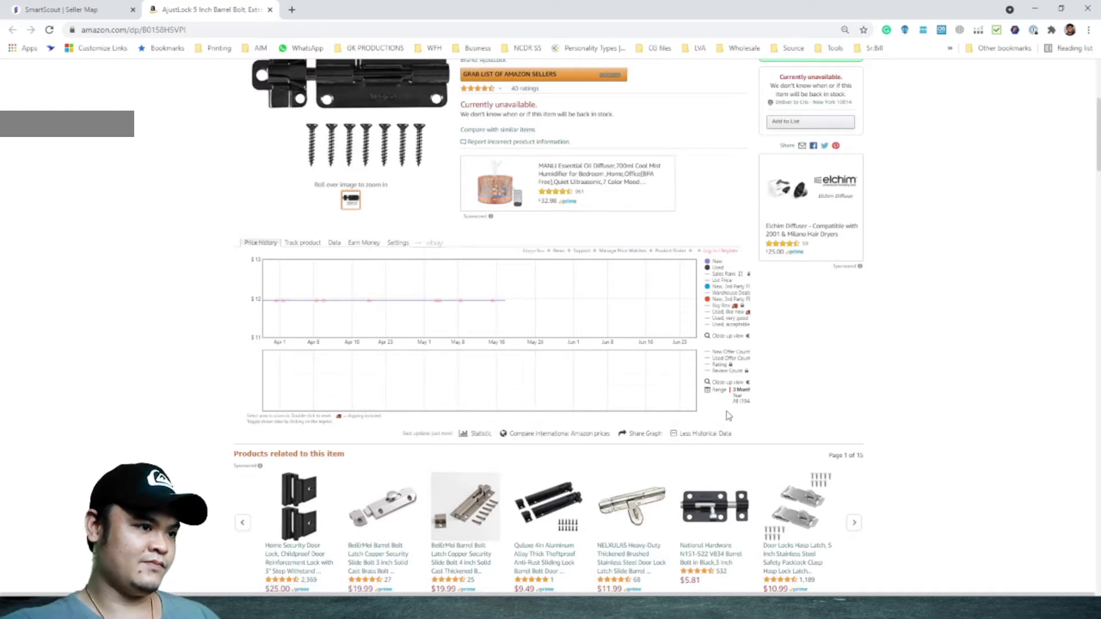
pyautogui.scroll(5, 785, 351)
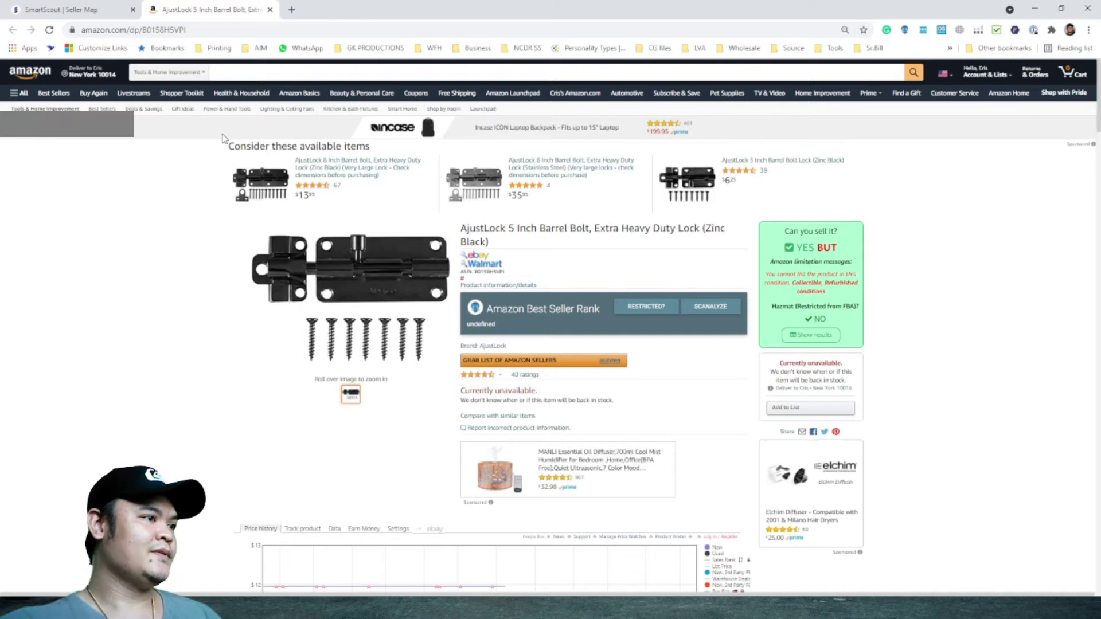
pyautogui.click(270, 9)
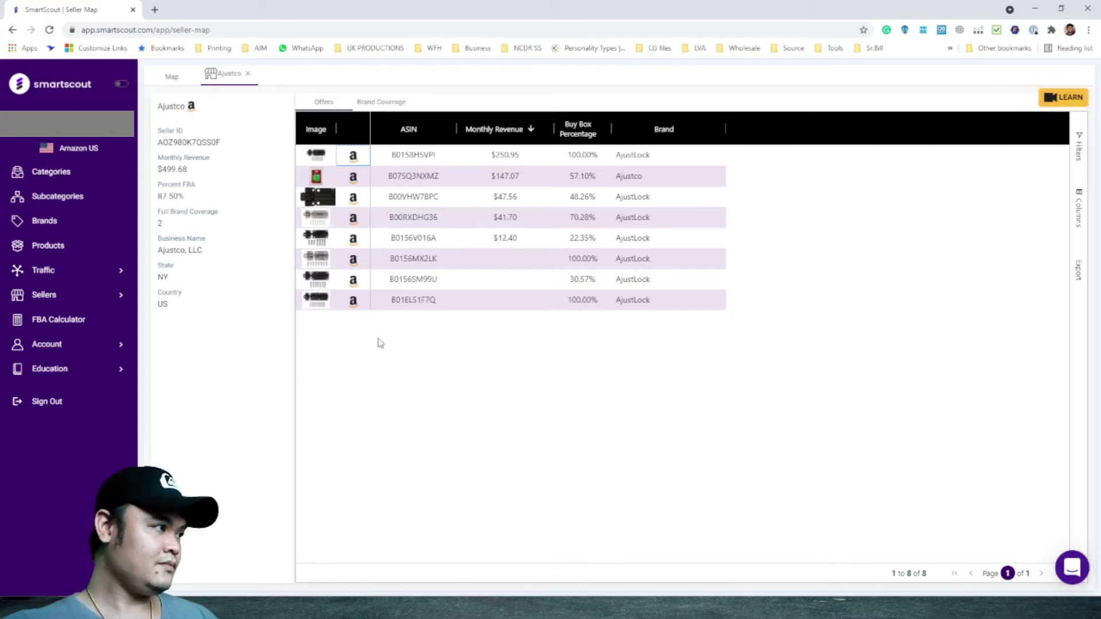
pyautogui.click(253, 73)
# Step: Raise the maximum number of sellers on the map to 5,000 and run the seller search
pyautogui.click(208, 223)
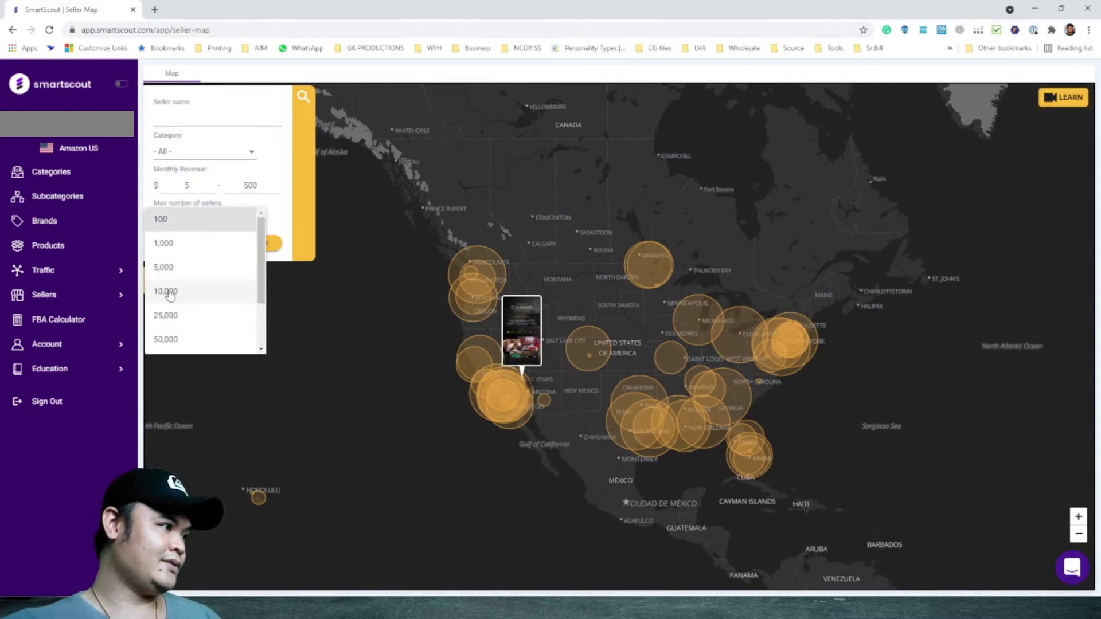
pyautogui.click(172, 267)
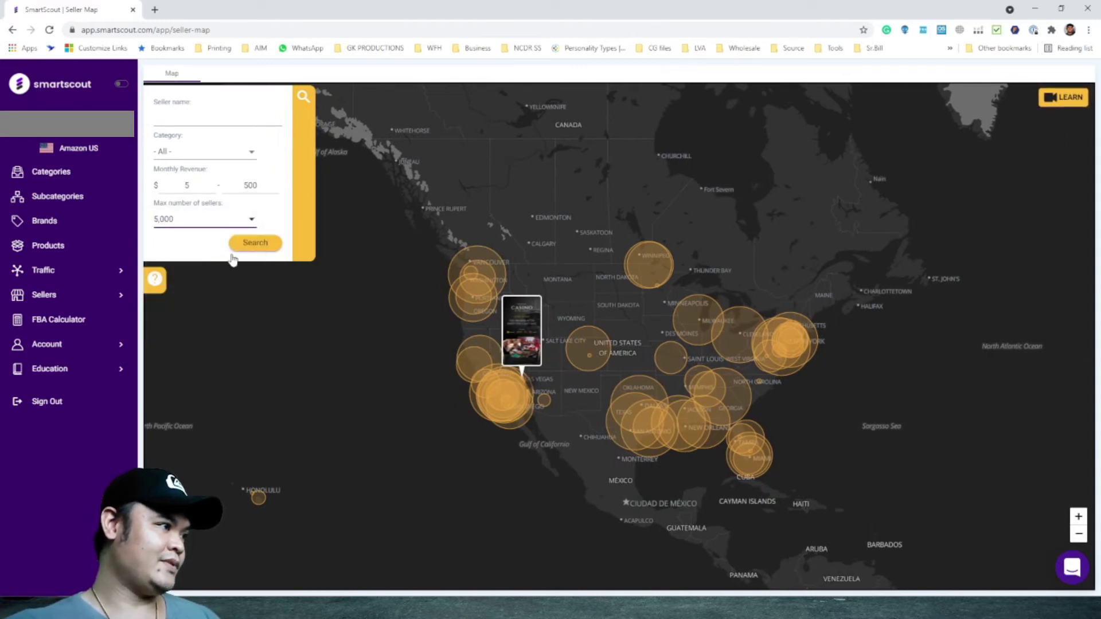
pyautogui.click(266, 245)
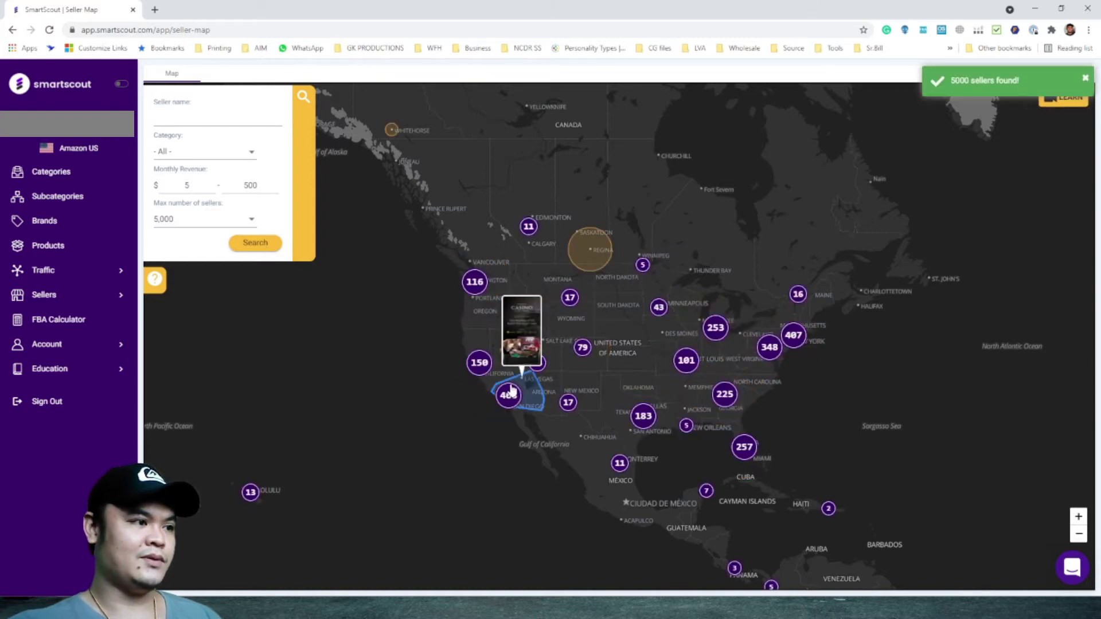
# Step: Expand the 150-seller cluster in northern California and preview the names and revenues of its individual sellers
pyautogui.click(480, 373)
pyautogui.moveTo(555, 259)
pyautogui.moveTo(606, 354)
pyautogui.moveTo(533, 457)
pyautogui.moveTo(445, 475)
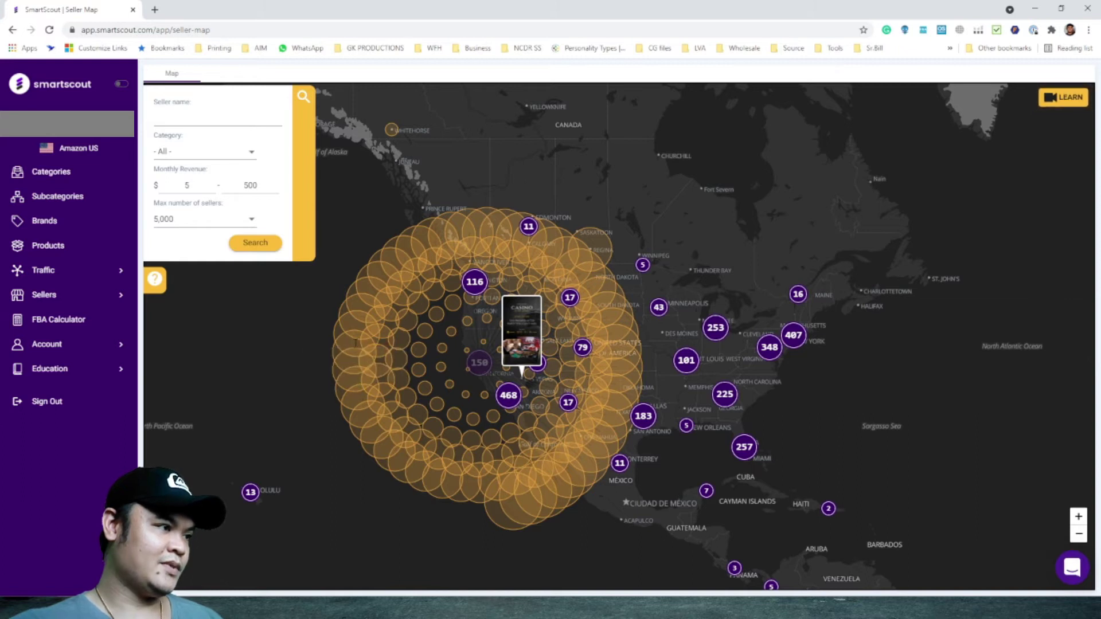
pyautogui.moveTo(411, 261)
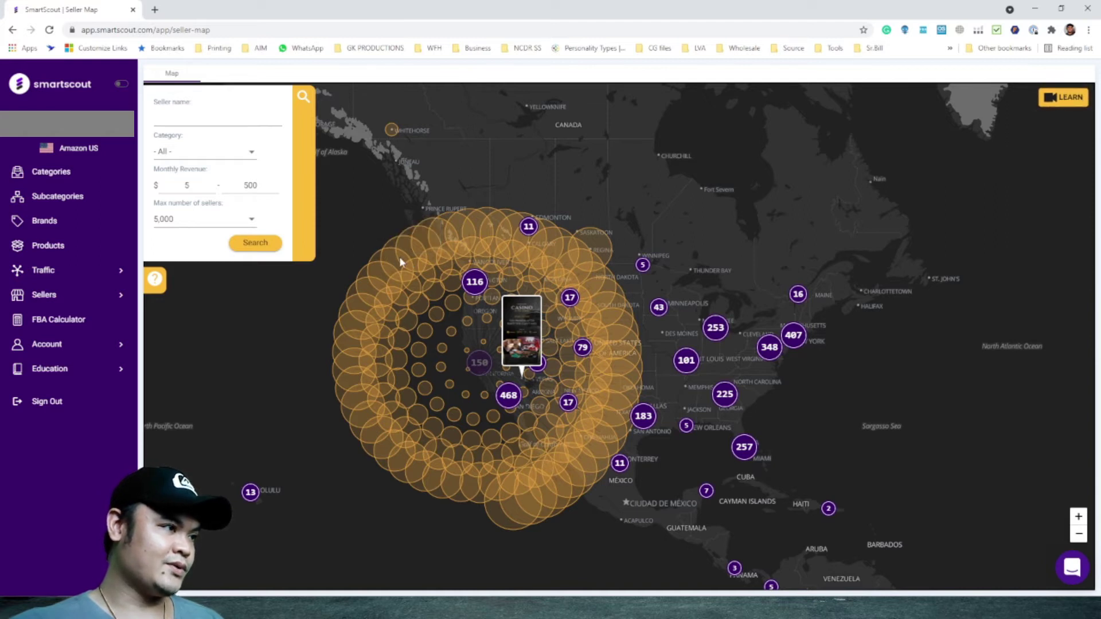
pyautogui.moveTo(407, 289)
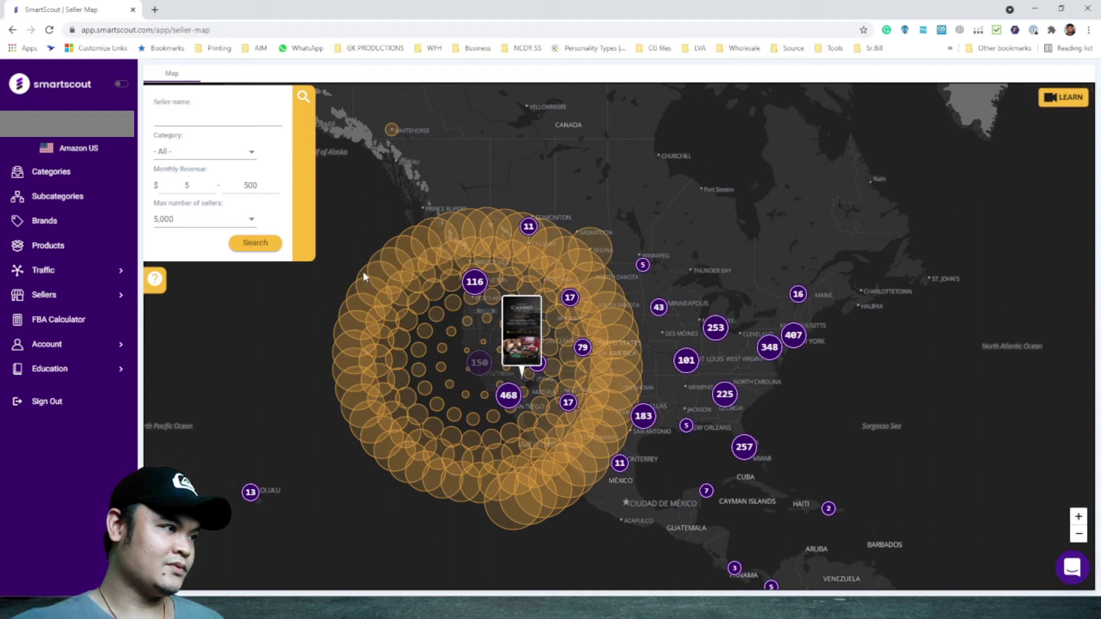
pyautogui.moveTo(435, 320)
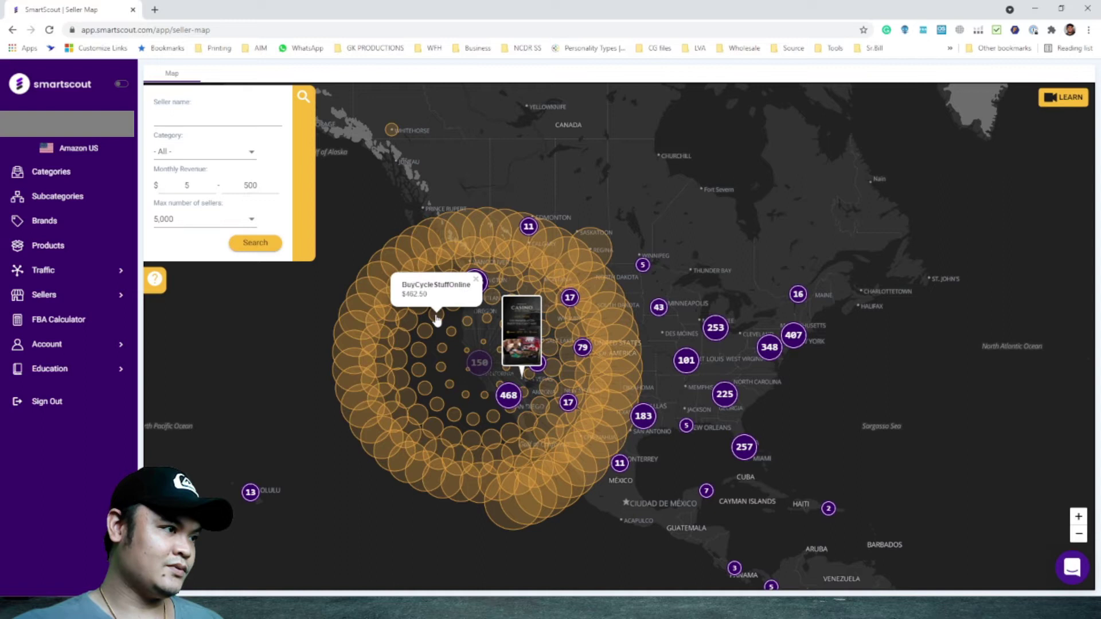
pyautogui.moveTo(453, 338)
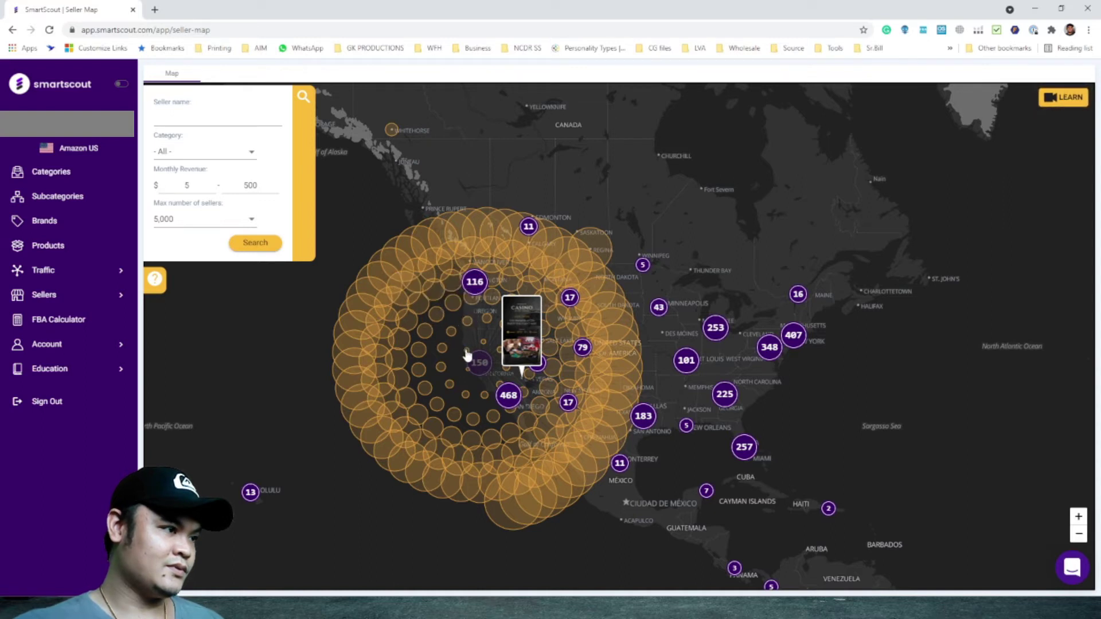
pyautogui.moveTo(467, 356)
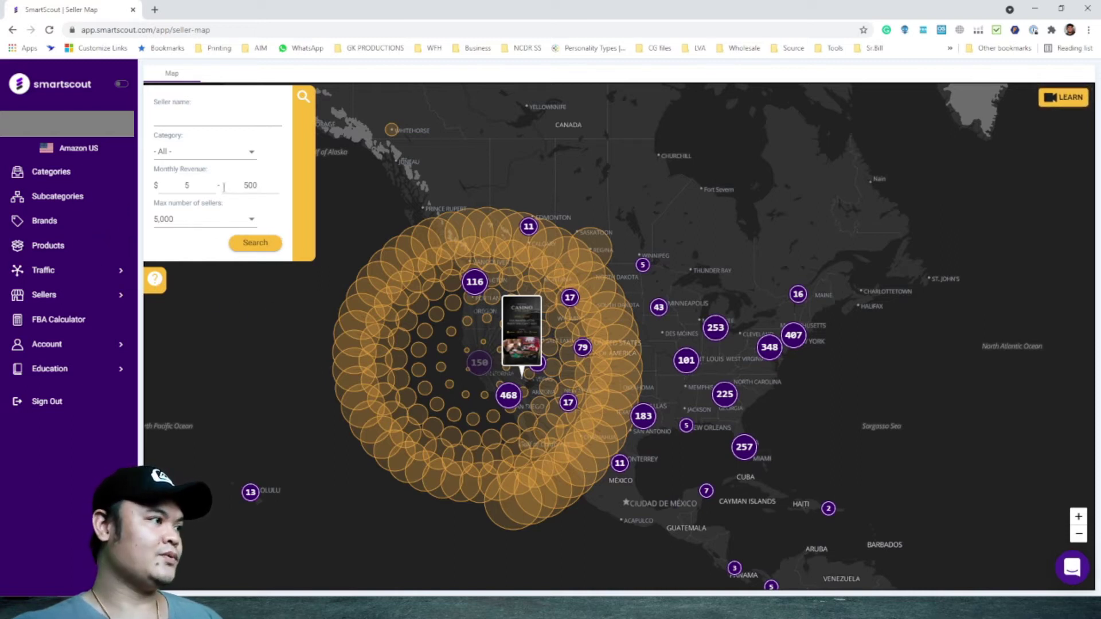
# Step: Open SmartScout's Categories page and dismiss the feedback survey
pyautogui.click(81, 170)
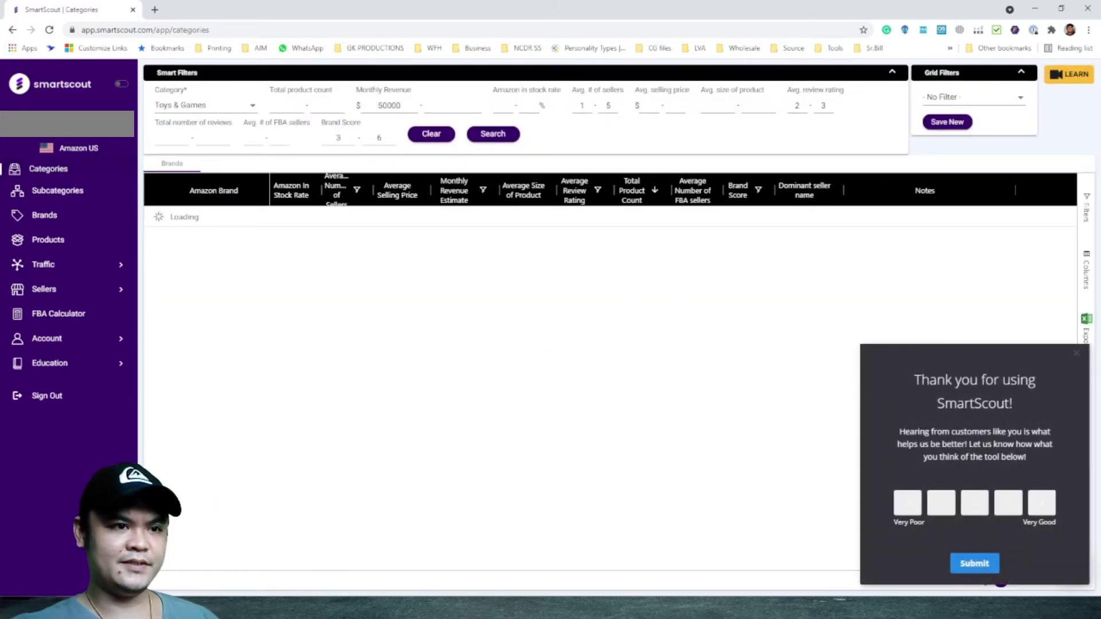
pyautogui.click(1076, 354)
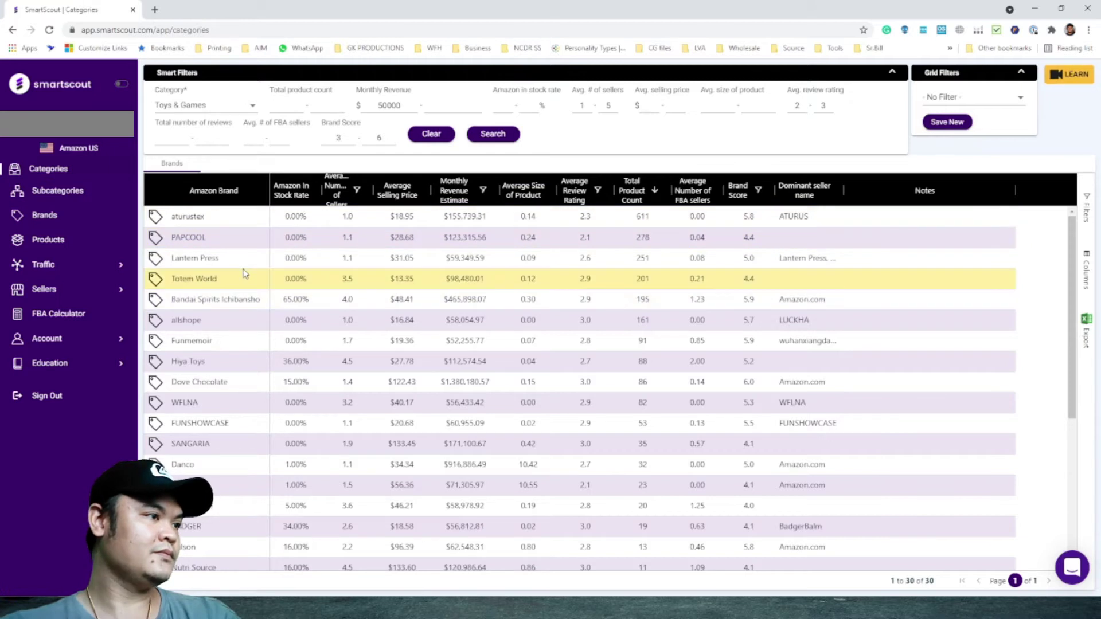
# Step: Look through the Toys & Games brand list and examine the brands' average number of sellers
pyautogui.scroll(-4, 245, 274)
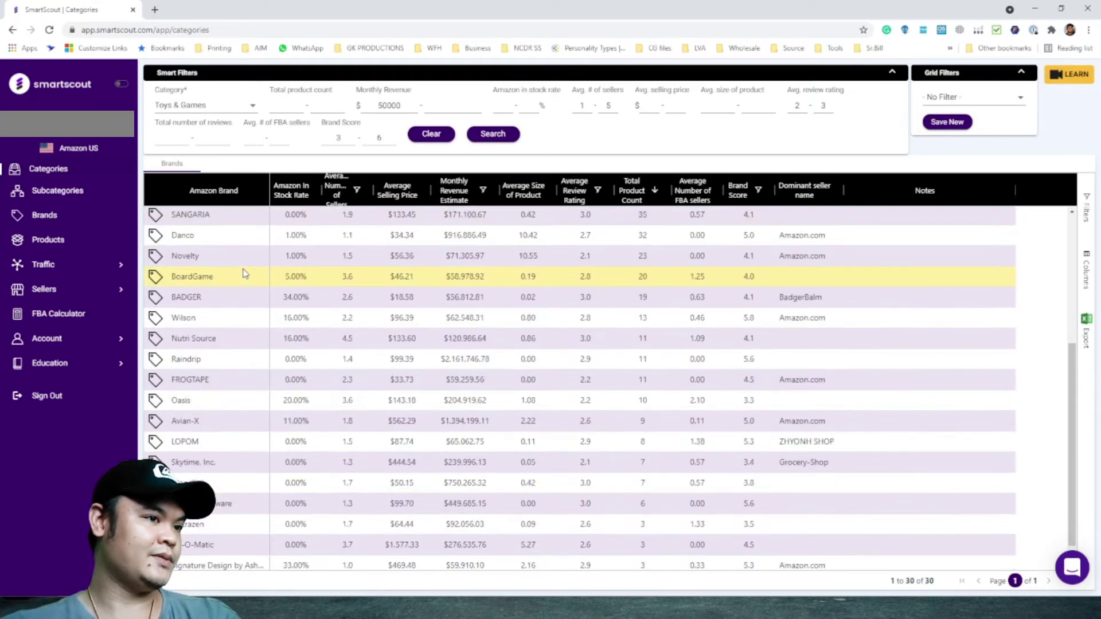
pyautogui.scroll(4, 745, 264)
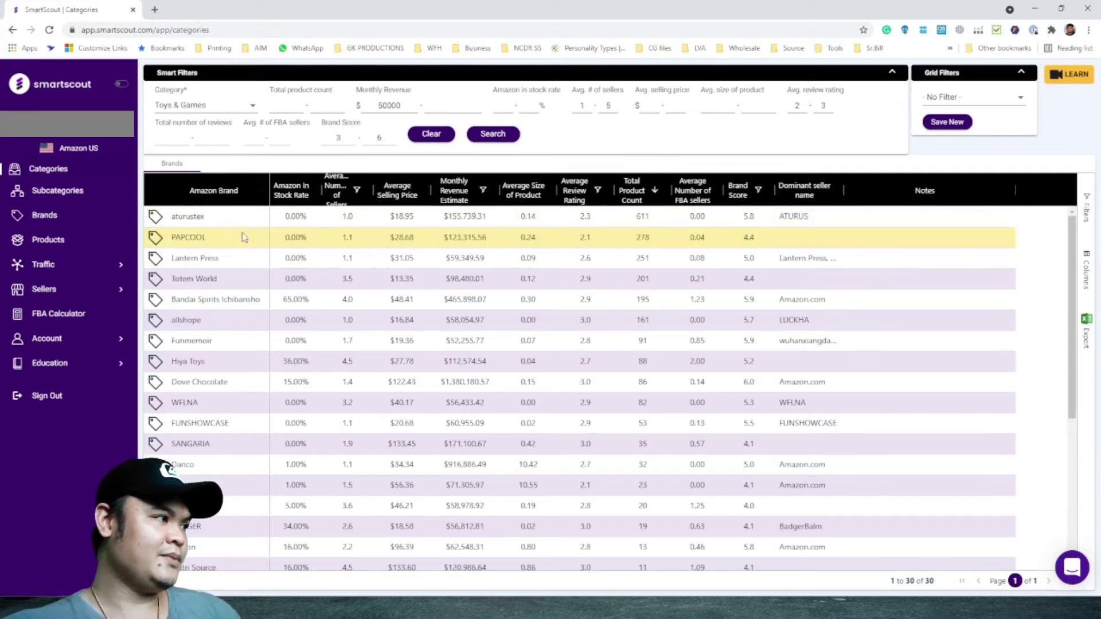
pyautogui.scroll(-1, 247, 303)
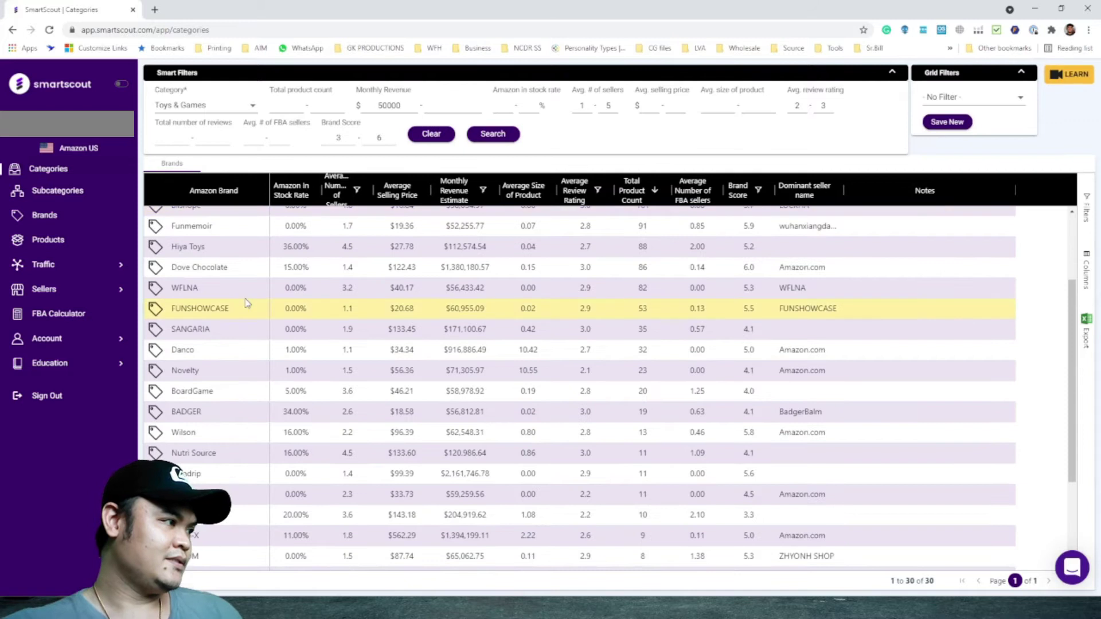
pyautogui.scroll(-1, 247, 304)
pyautogui.scroll(3, 235, 308)
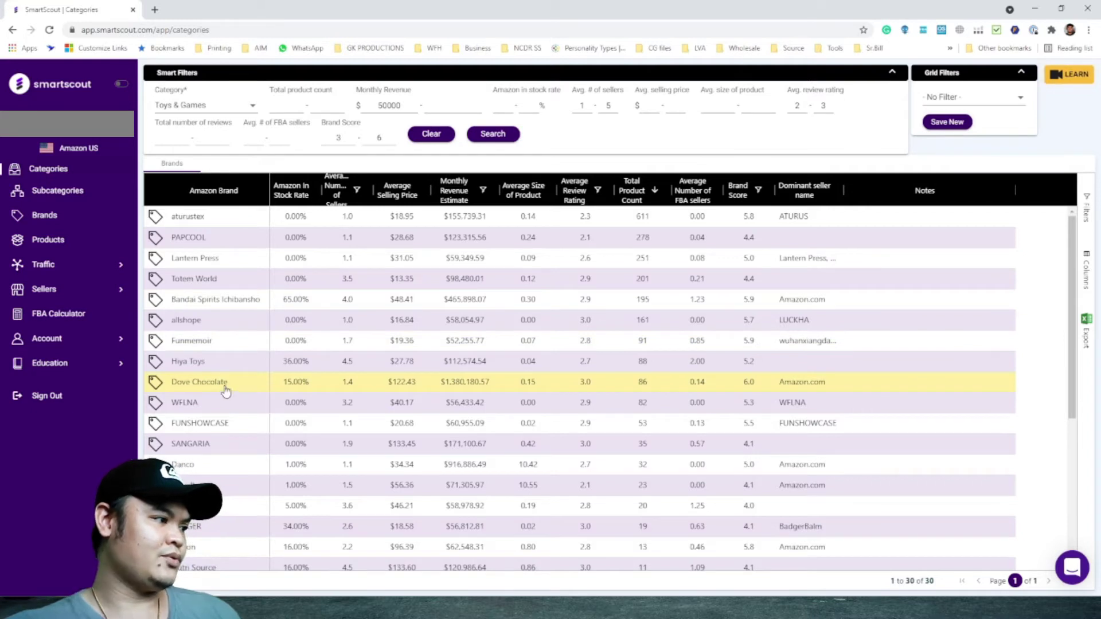
pyautogui.scroll(-3, 224, 391)
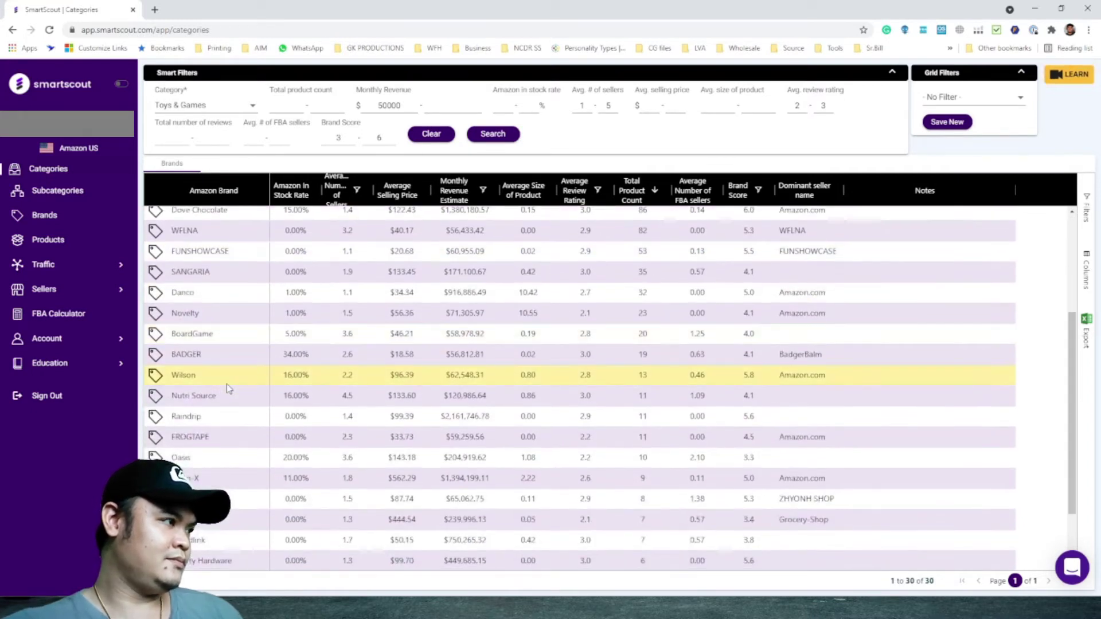
pyautogui.scroll(3, 229, 384)
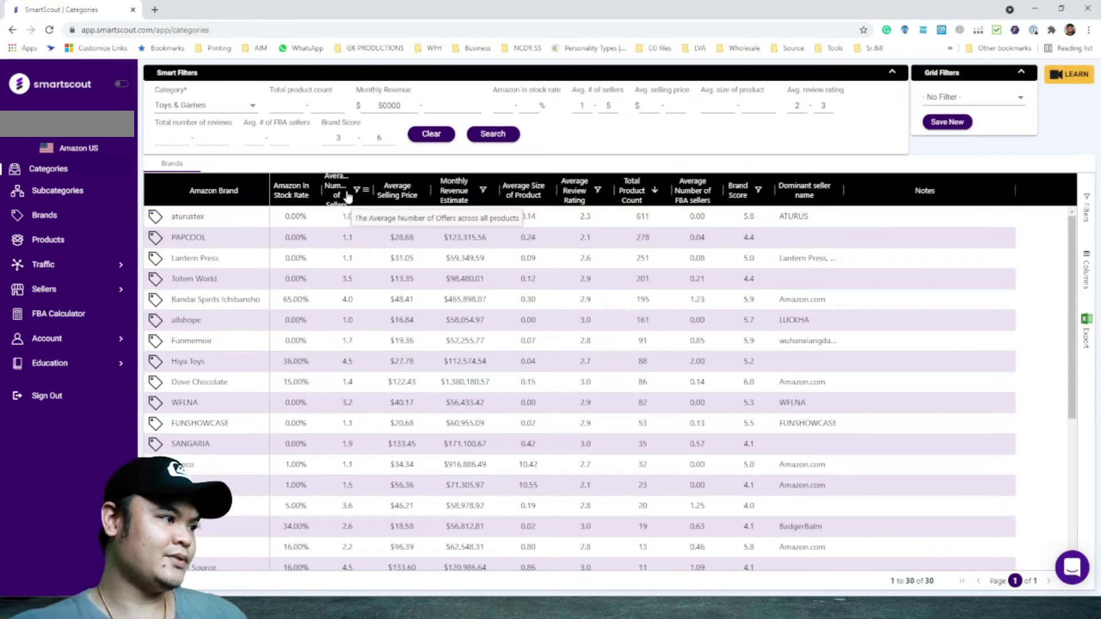
pyautogui.scroll(-3, 344, 344)
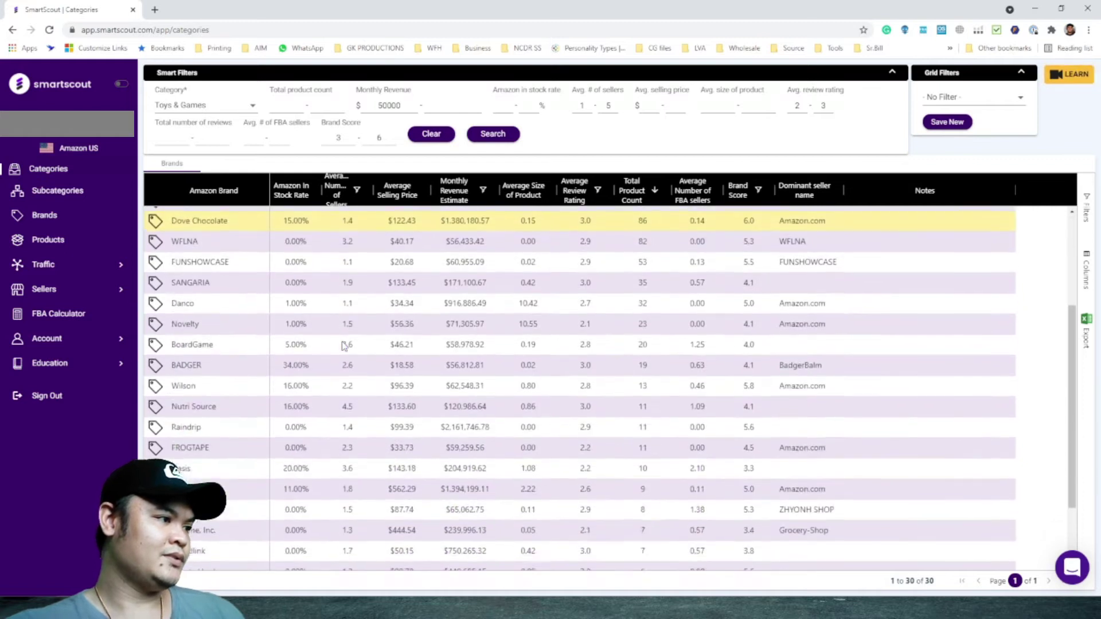
pyautogui.scroll(3, 344, 344)
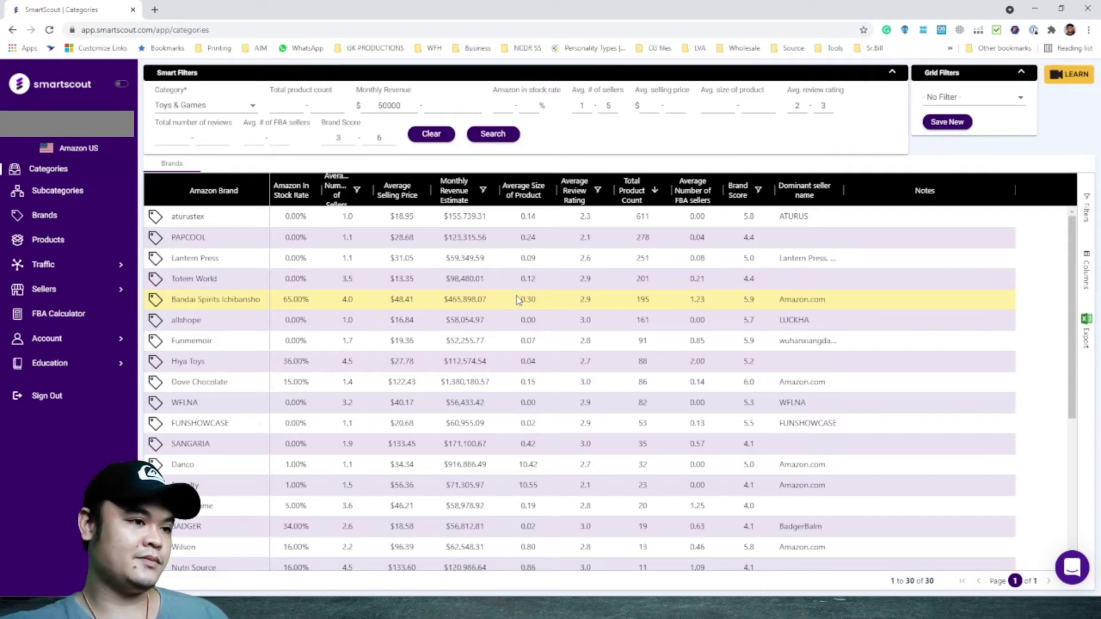
# Step: Examine the average product size and total product count of the brands in the Toys & Games list
pyautogui.scroll(-4, 477, 302)
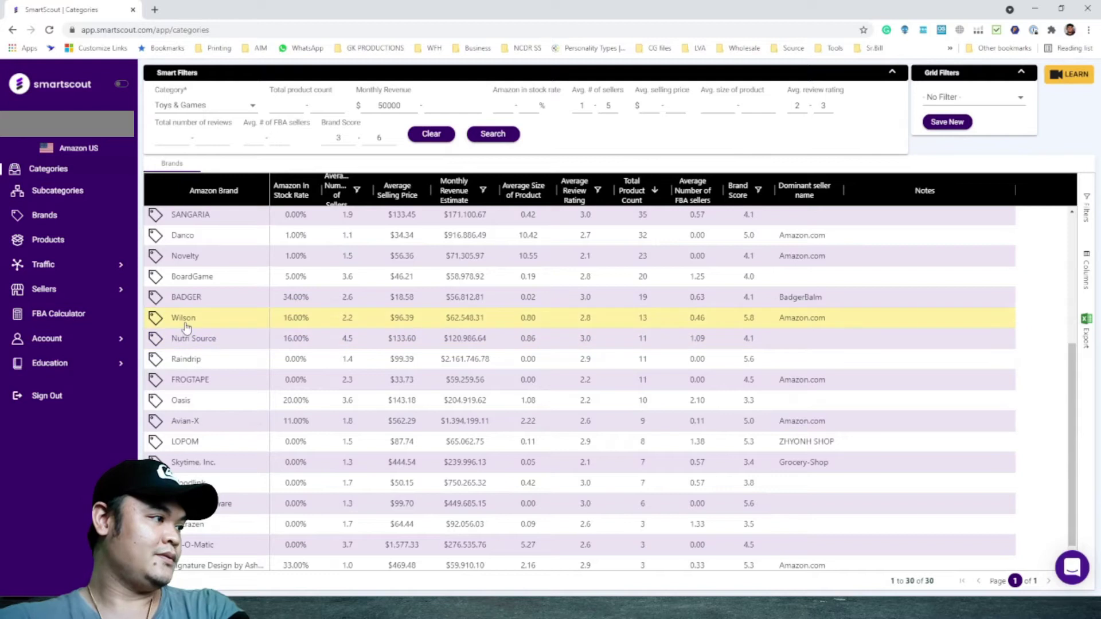
pyautogui.scroll(1, 188, 327)
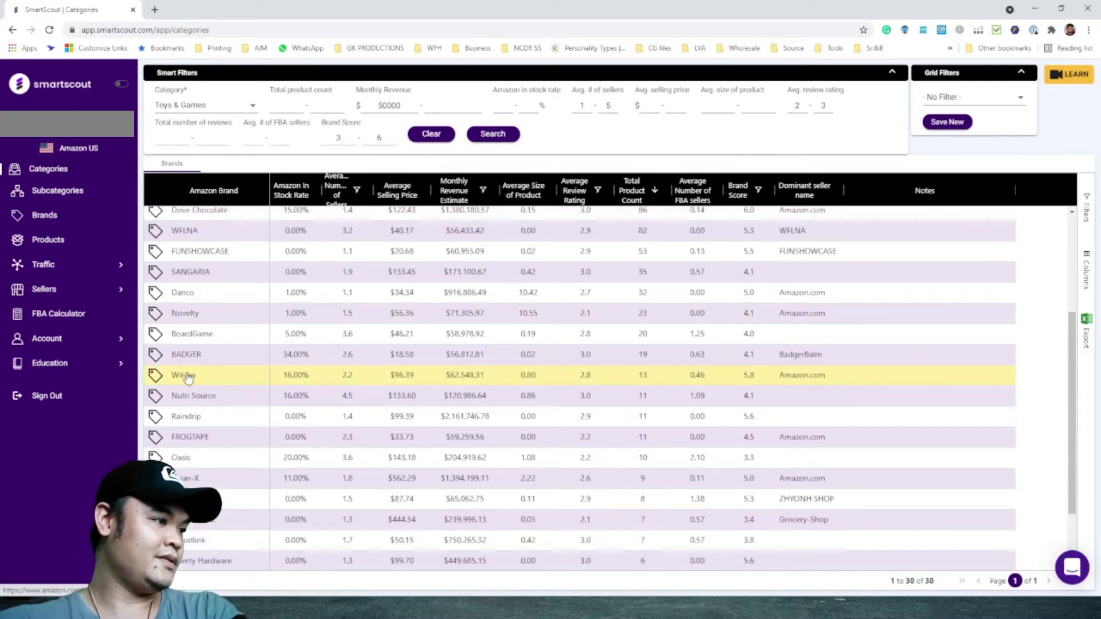
pyautogui.scroll(1, 187, 379)
pyautogui.scroll(-1, 187, 375)
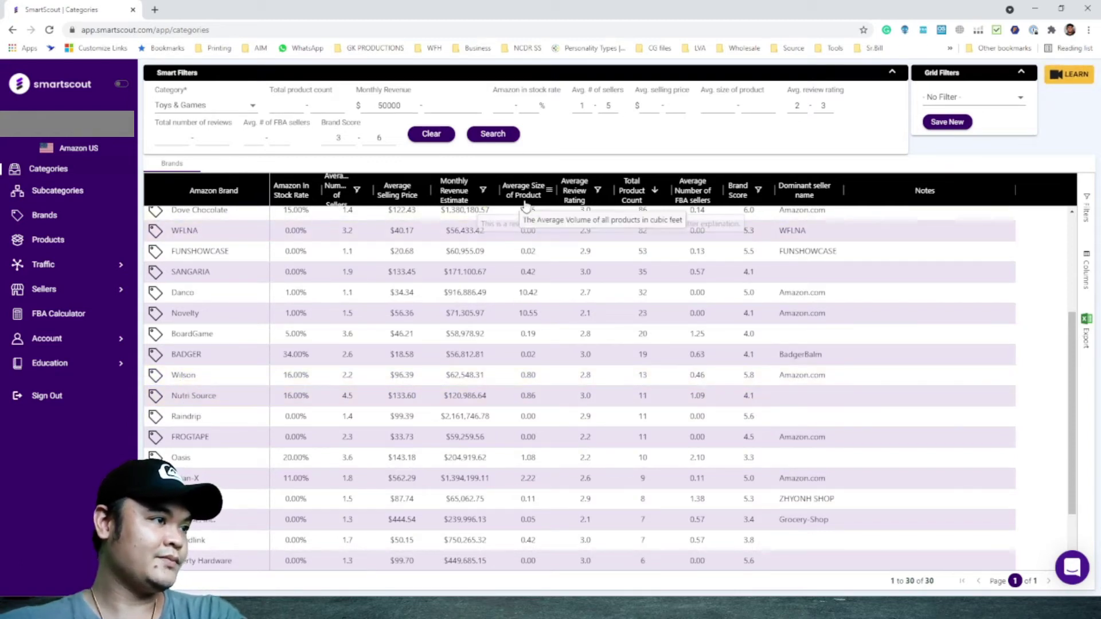
pyautogui.scroll(2, 526, 230)
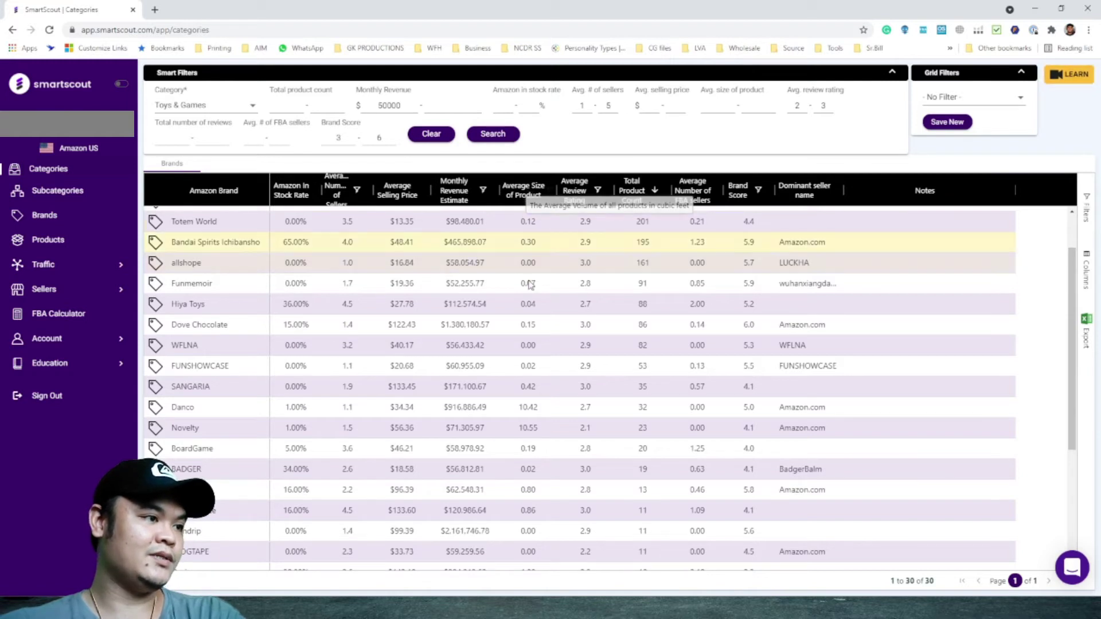
pyautogui.scroll(-2, 532, 295)
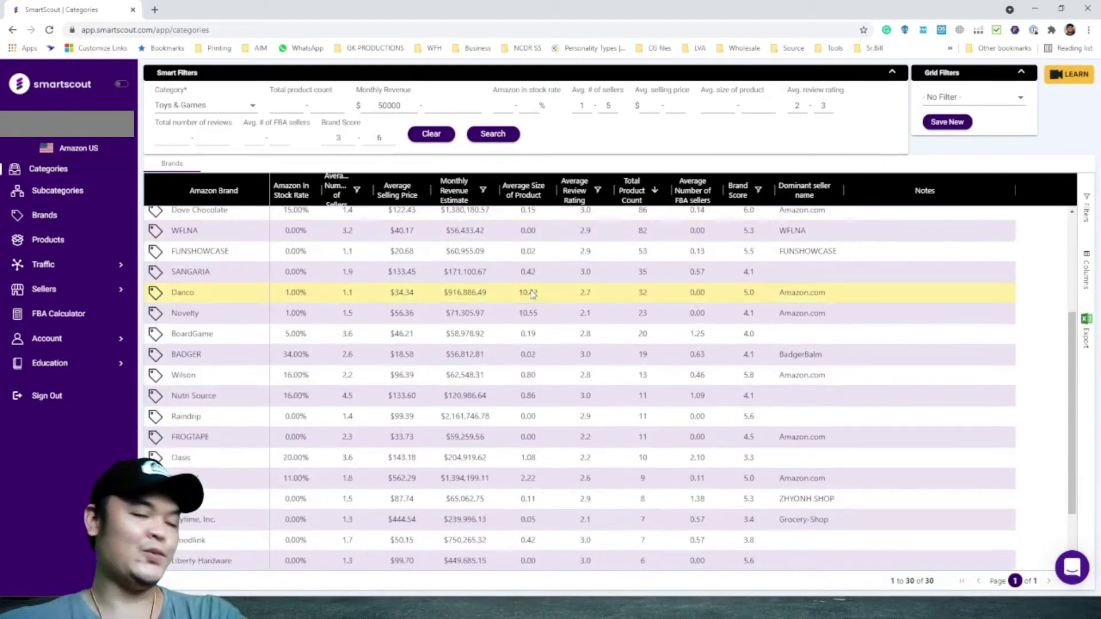
pyautogui.scroll(3, 536, 279)
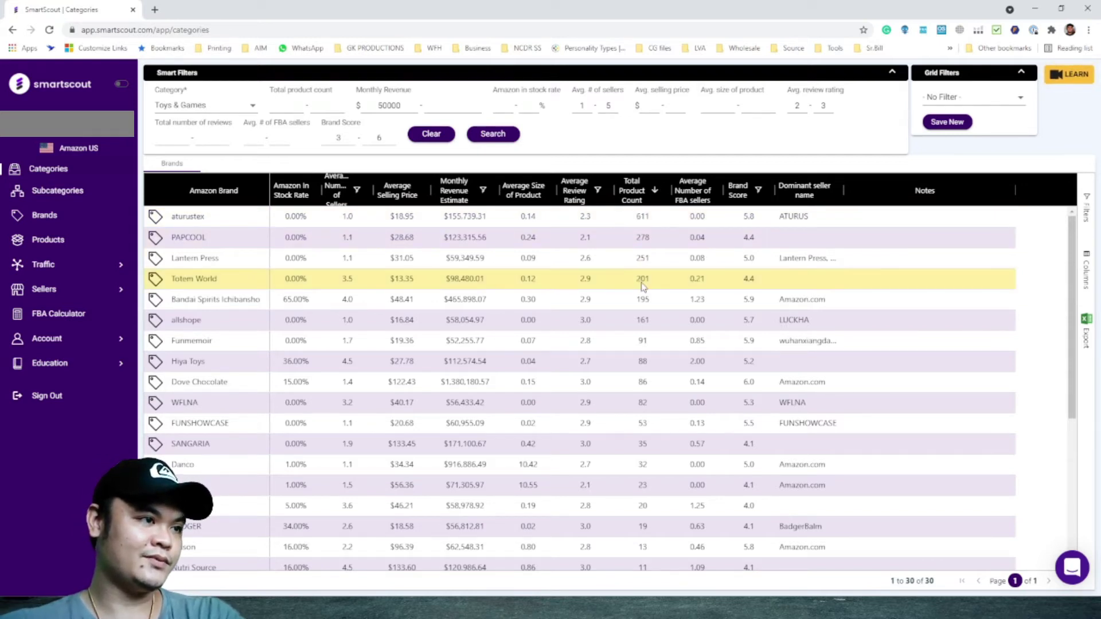
pyautogui.scroll(-3, 636, 281)
pyautogui.scroll(3, 643, 287)
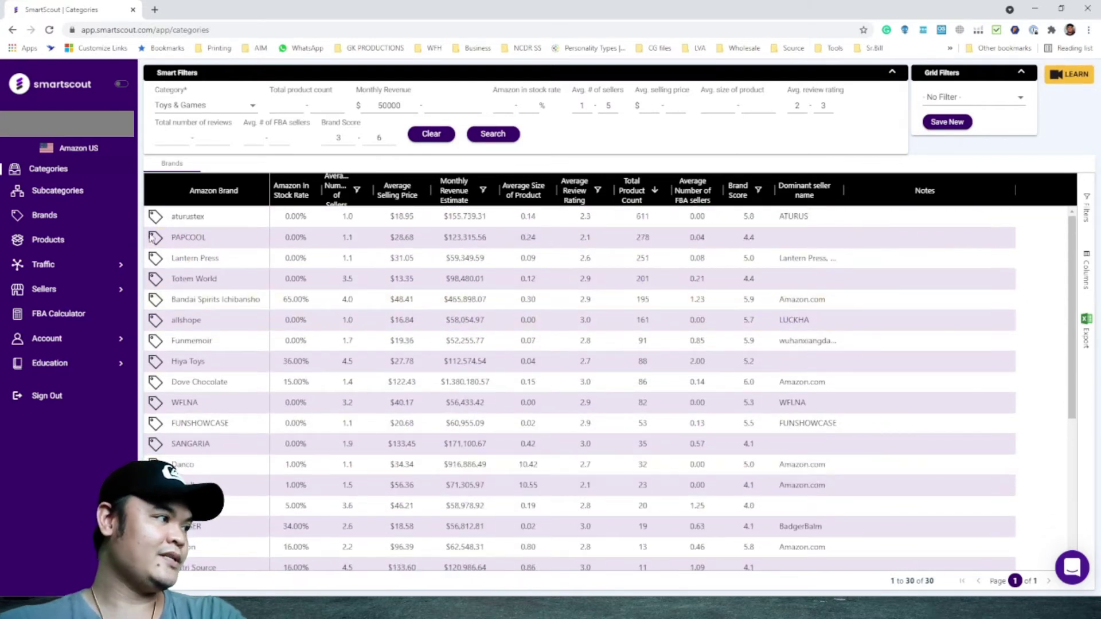
# Step: Open the Amazon results for the brand aturustex and examine its products' sales ranks and selling eligibility
pyautogui.click(183, 220)
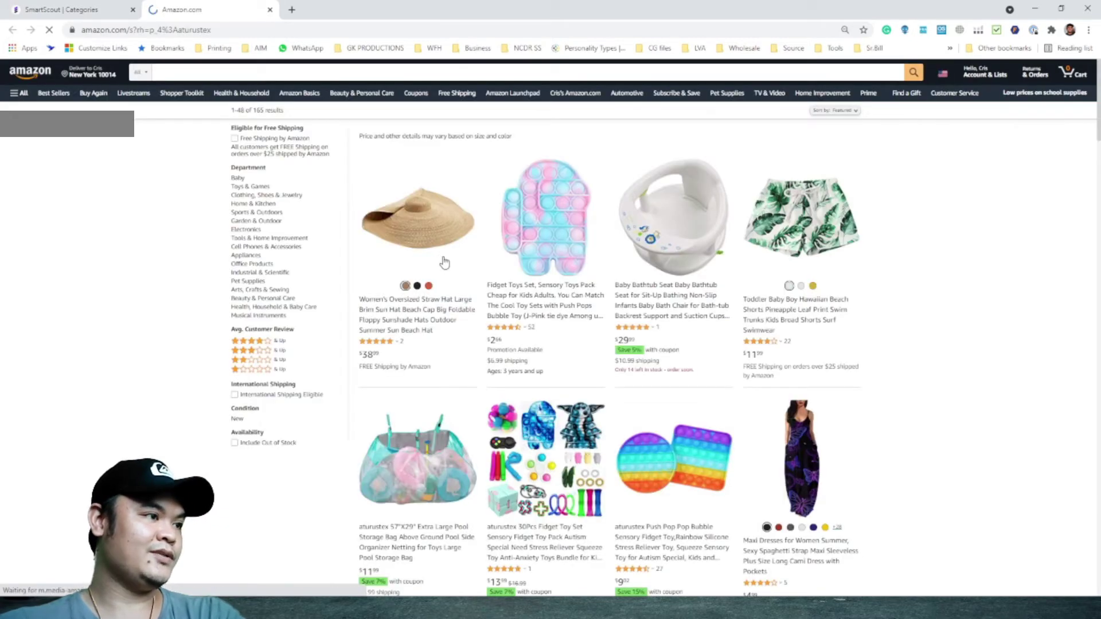
pyautogui.hotkey('ctrl', 'shift', 'Tab')
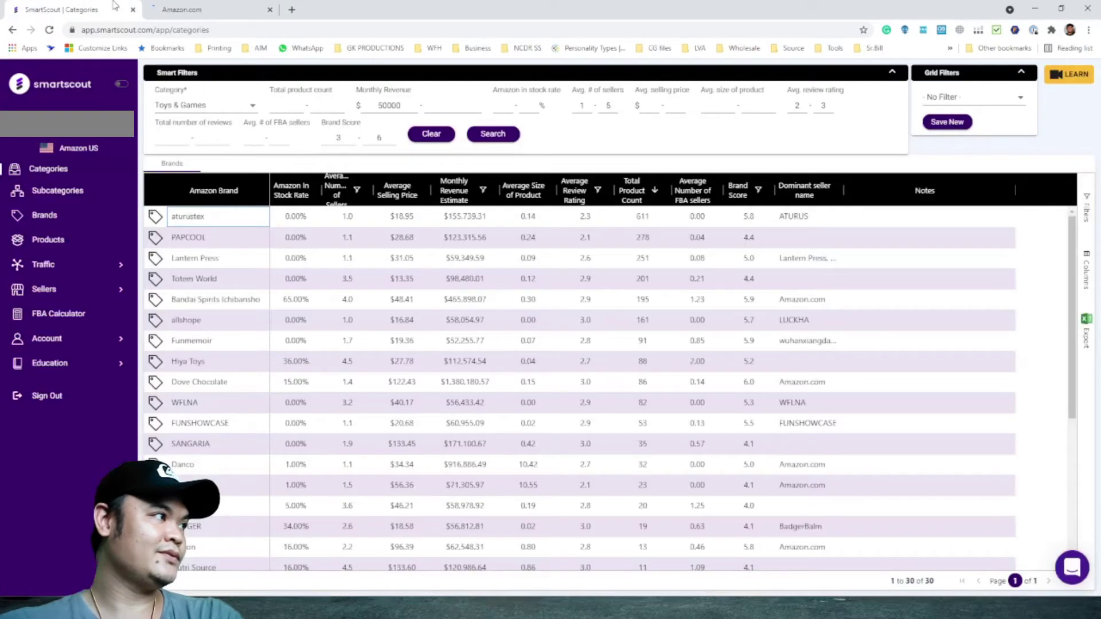
pyautogui.click(218, 9)
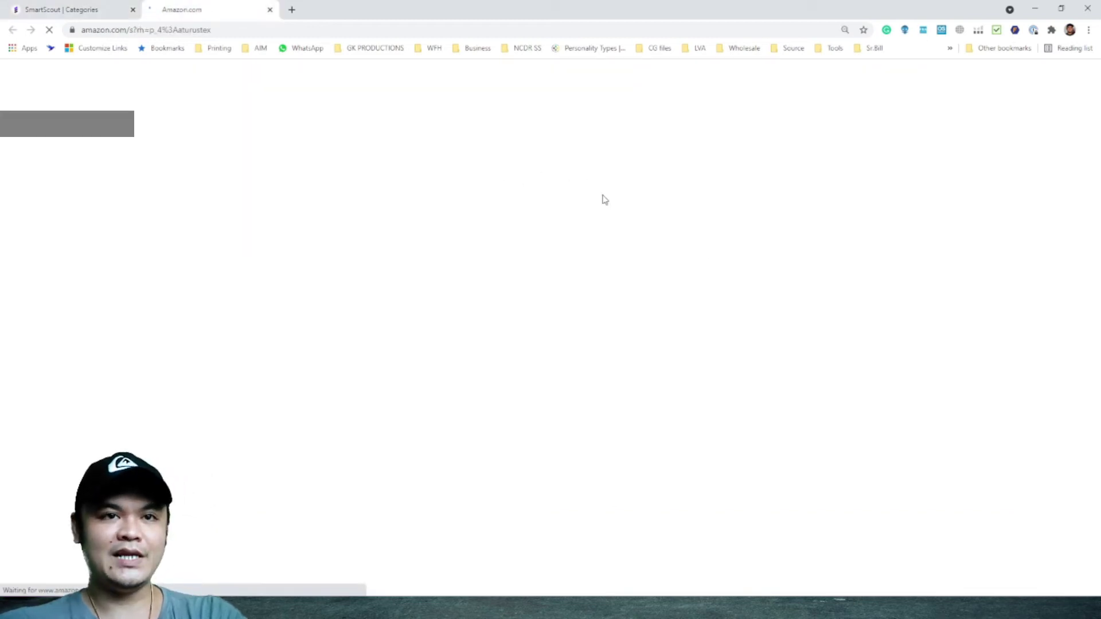
pyautogui.moveTo(555, 245)
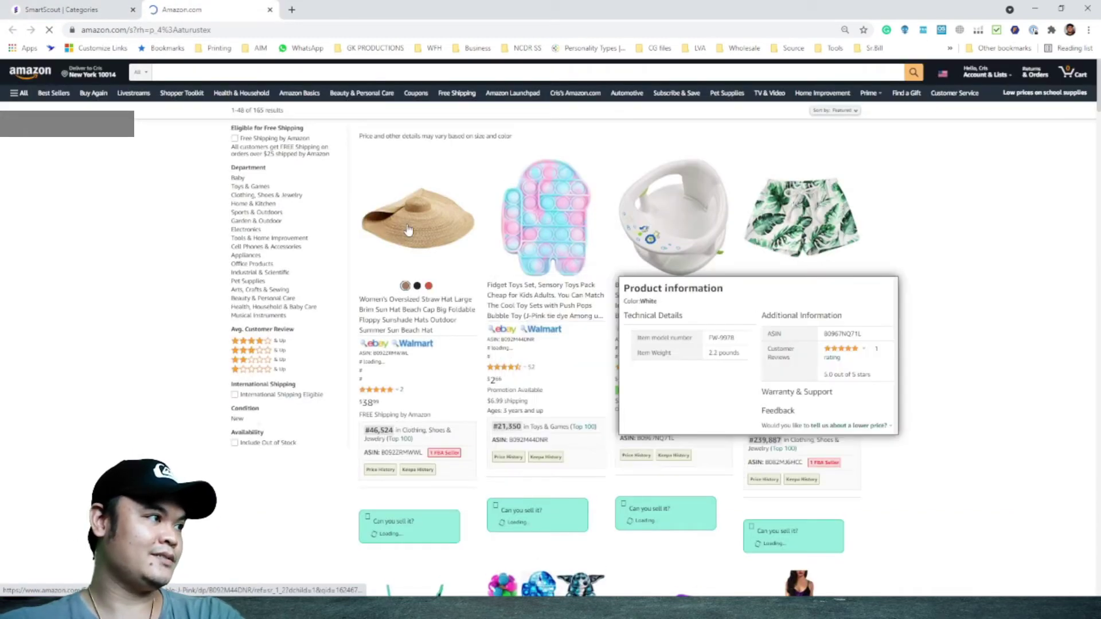
pyautogui.click(259, 140)
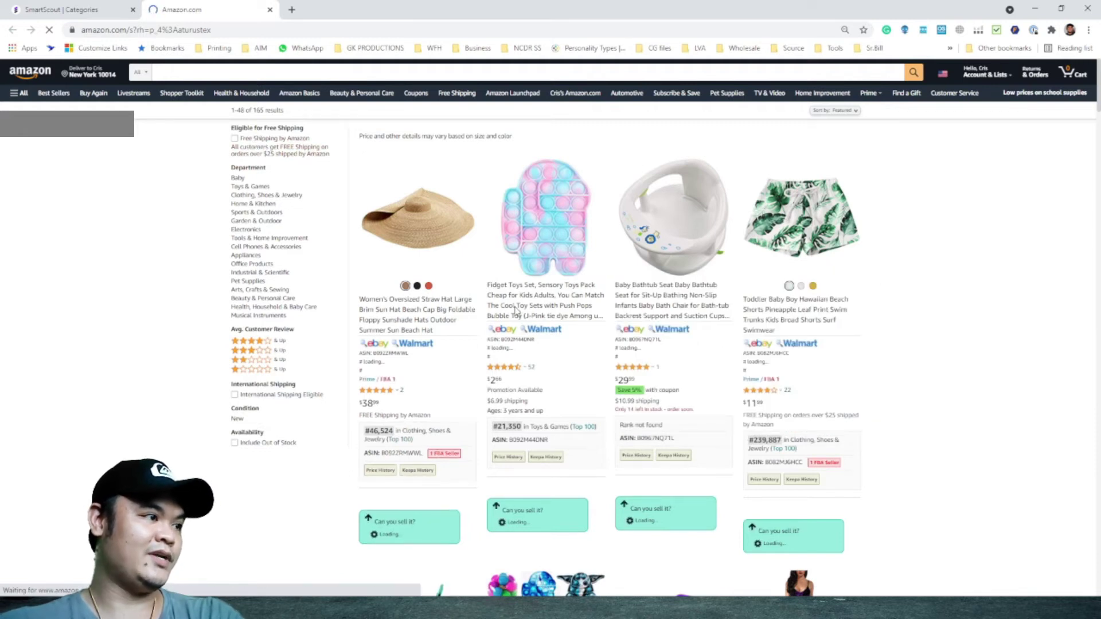
pyautogui.scroll(-3, 643, 306)
pyautogui.scroll(-3, 642, 307)
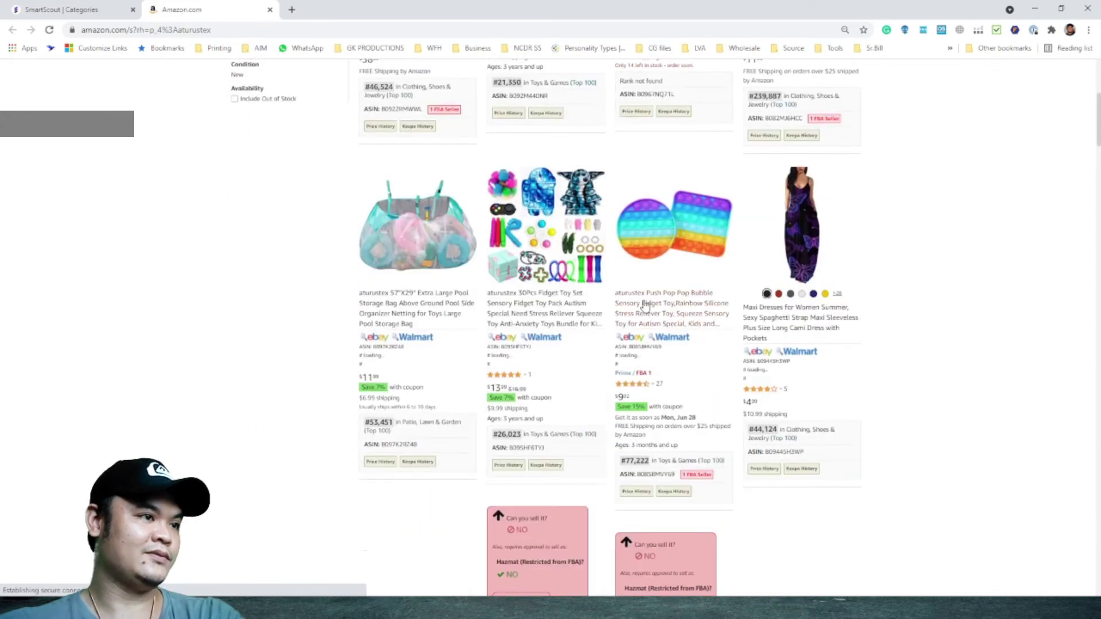
# Step: Examine the sales ranks, FBA sellers and selling eligibility of the remaining aturustex products, and close the Amazon results
pyautogui.moveTo(650, 305)
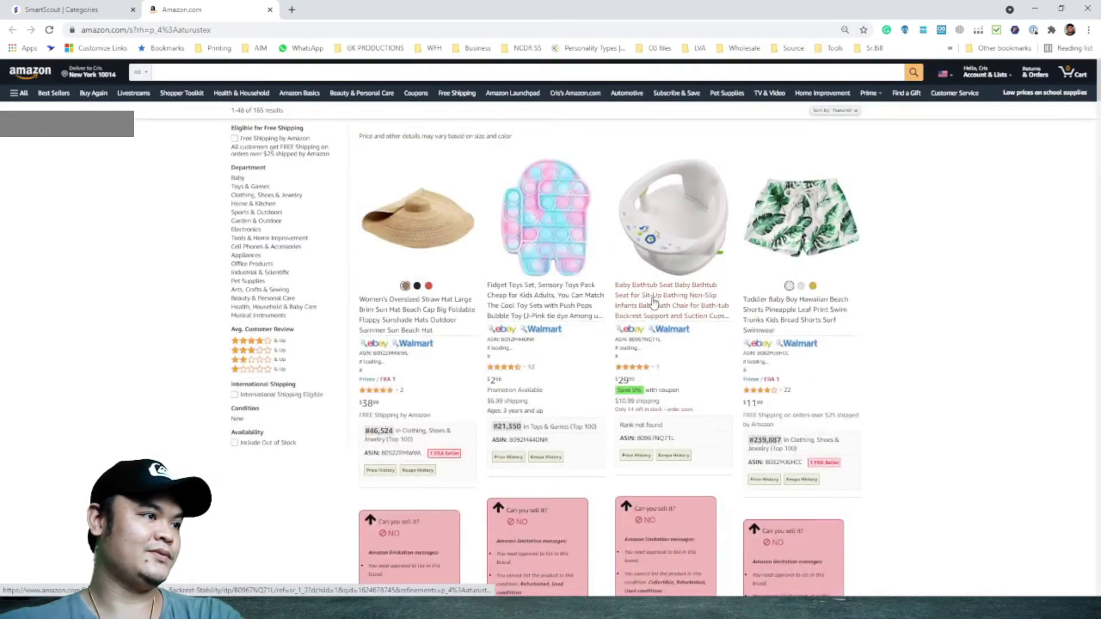
pyautogui.scroll(-3, 654, 303)
pyautogui.scroll(-4, 653, 302)
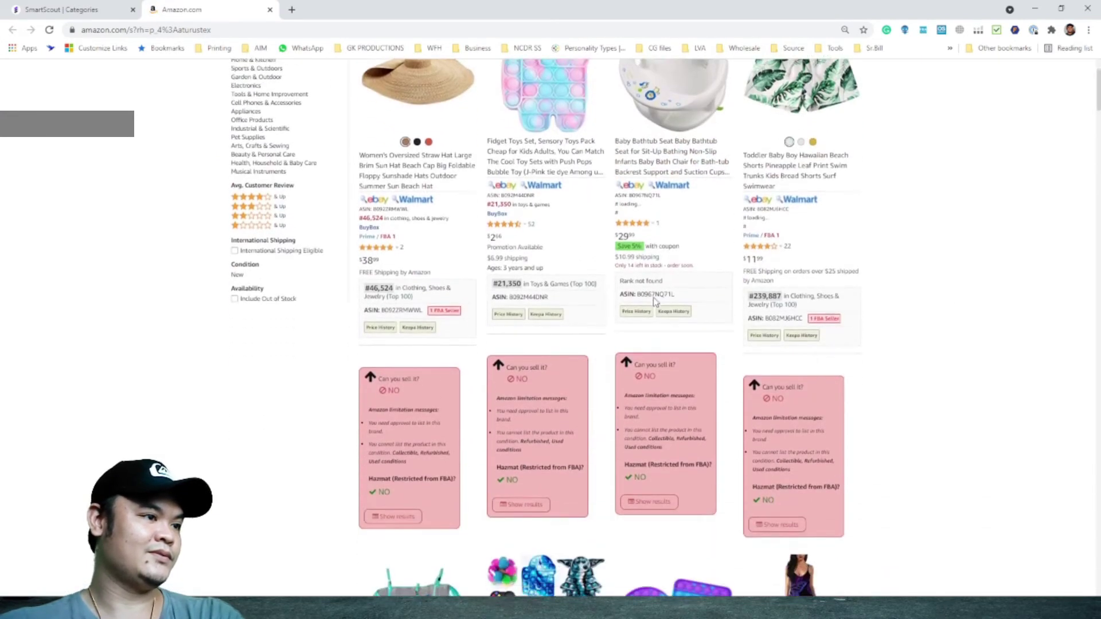
pyautogui.scroll(-1, 656, 294)
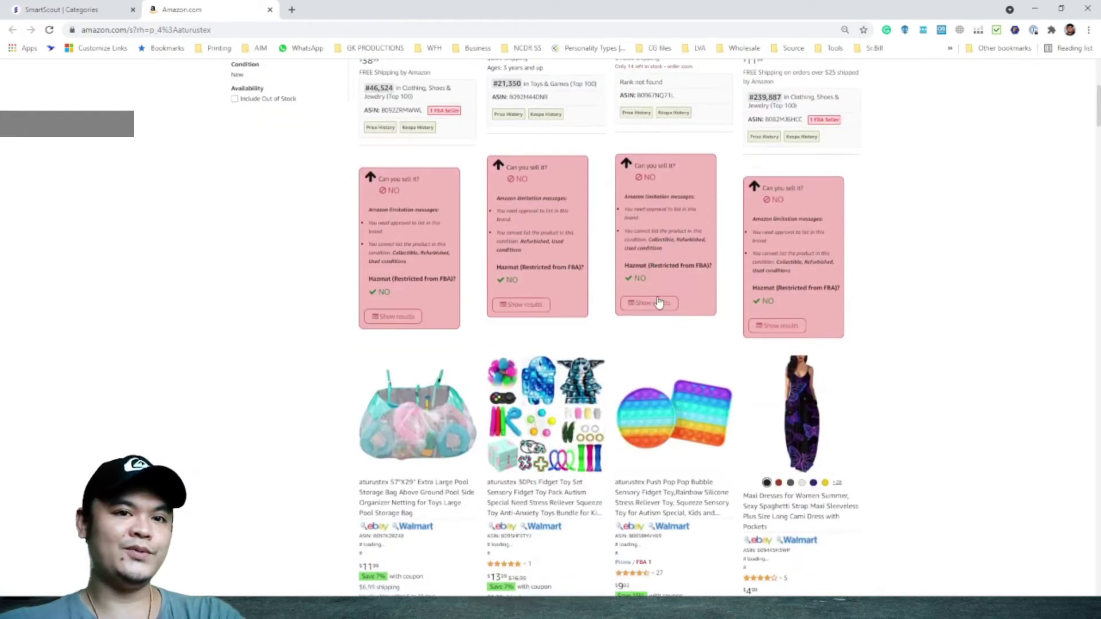
pyautogui.scroll(-6, 665, 299)
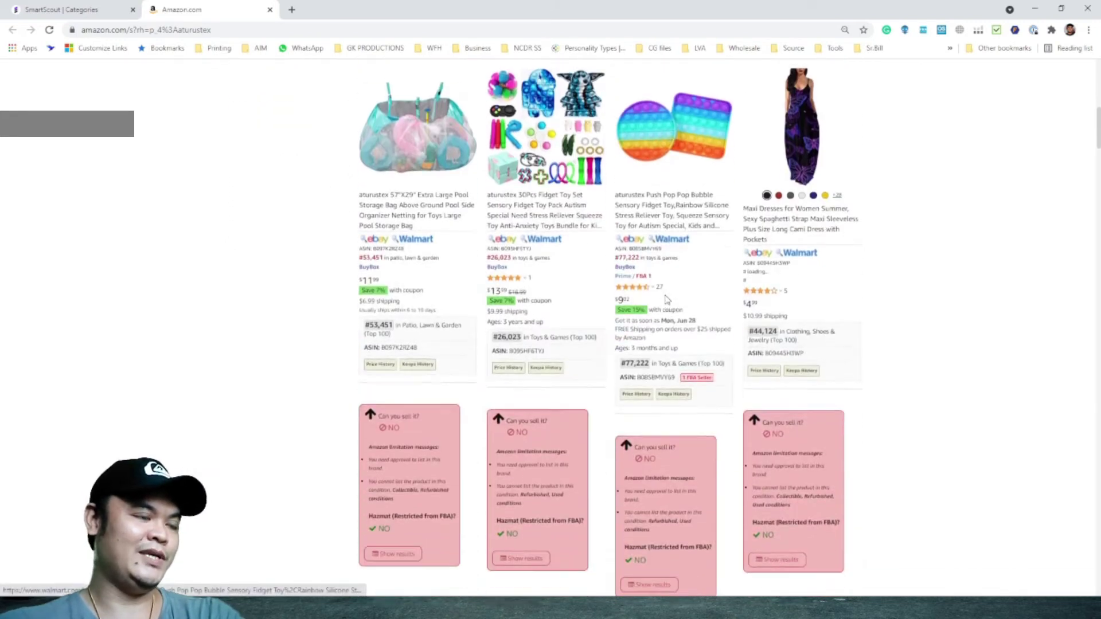
pyautogui.scroll(-7, 666, 299)
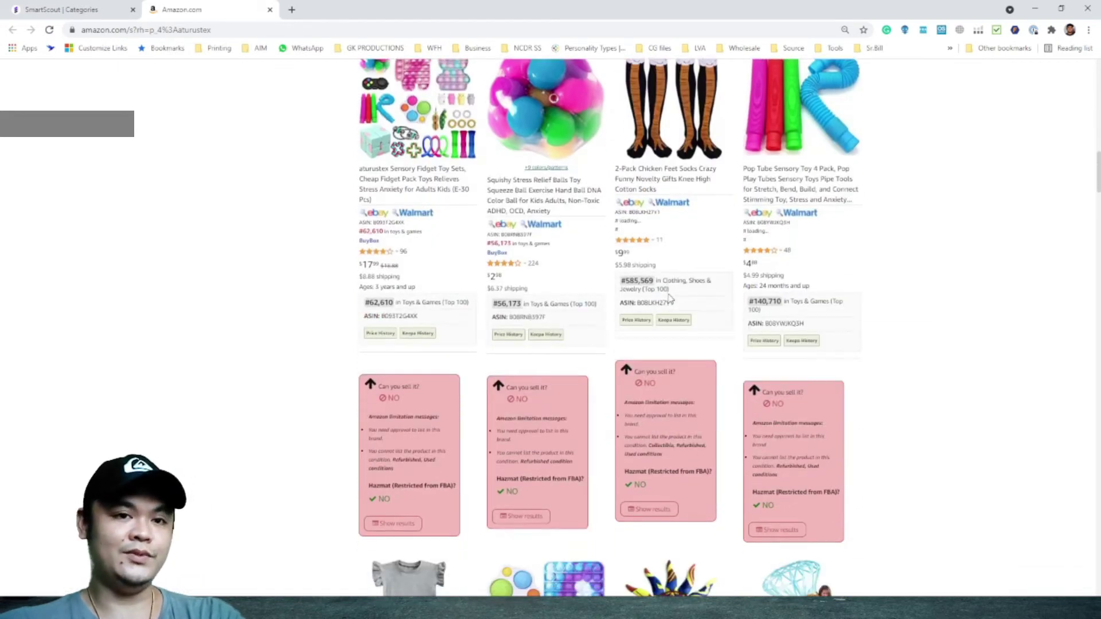
pyautogui.scroll(-8, 669, 297)
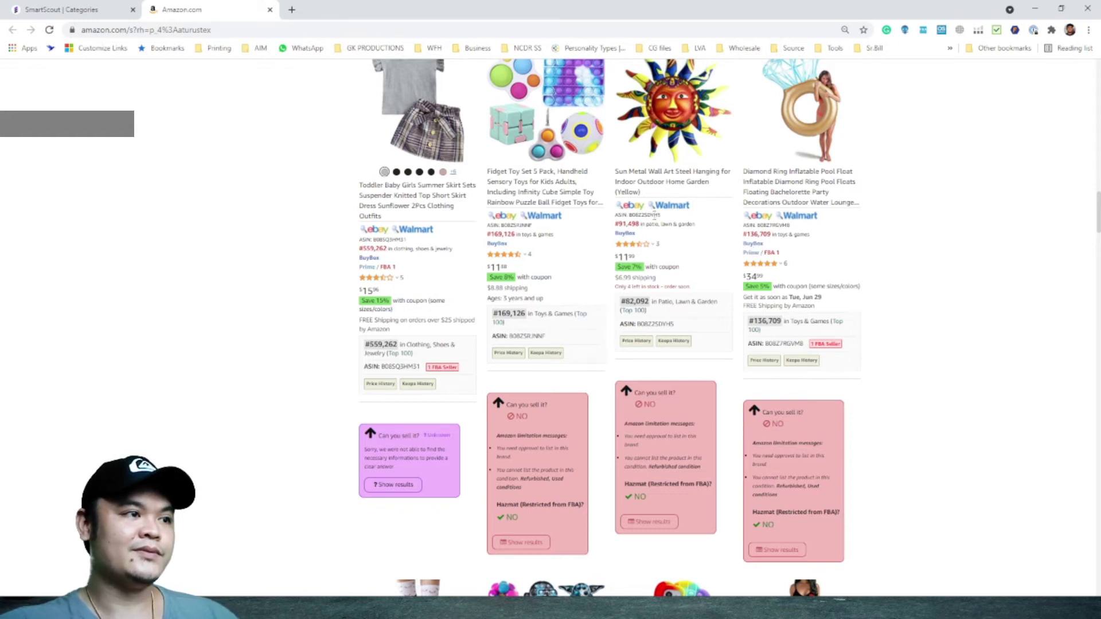
pyautogui.scroll(-7, 655, 216)
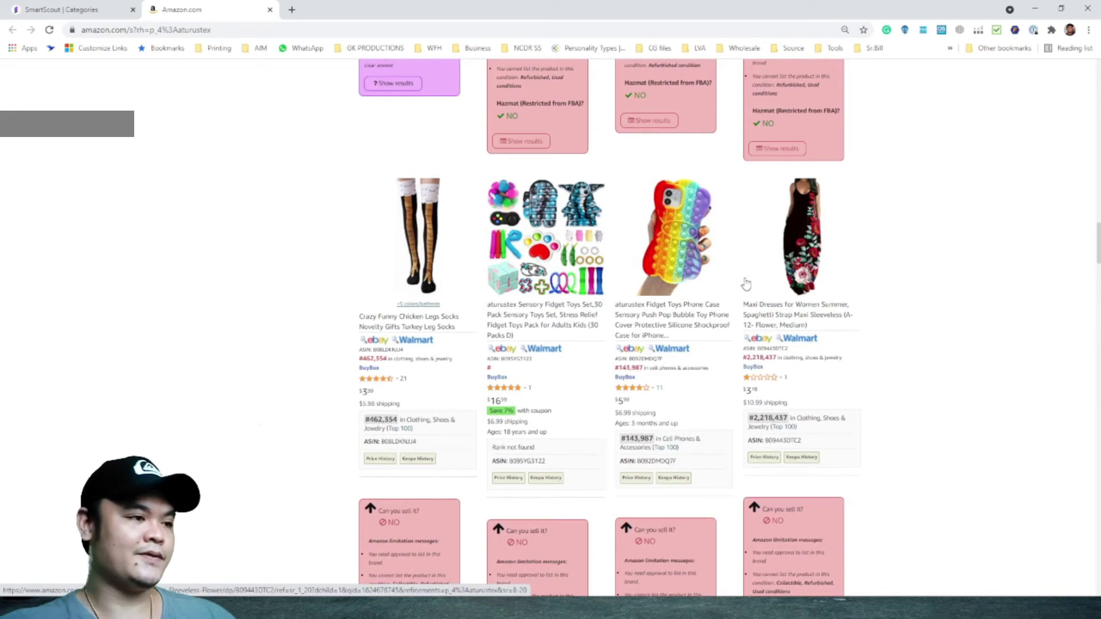
pyautogui.scroll(-9, 745, 283)
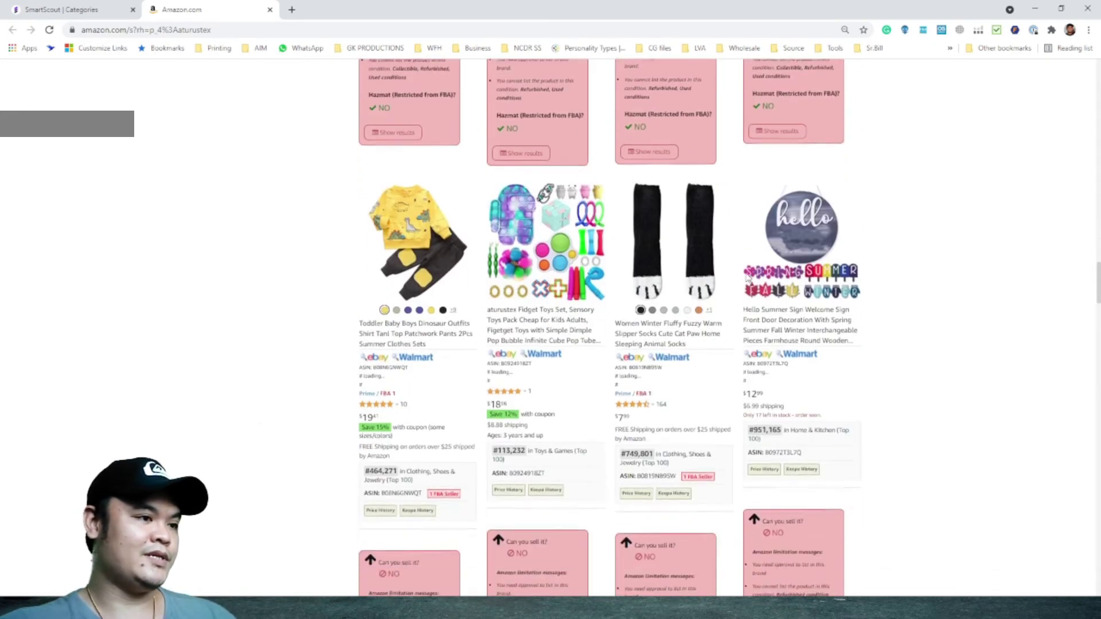
pyautogui.scroll(-5, 747, 277)
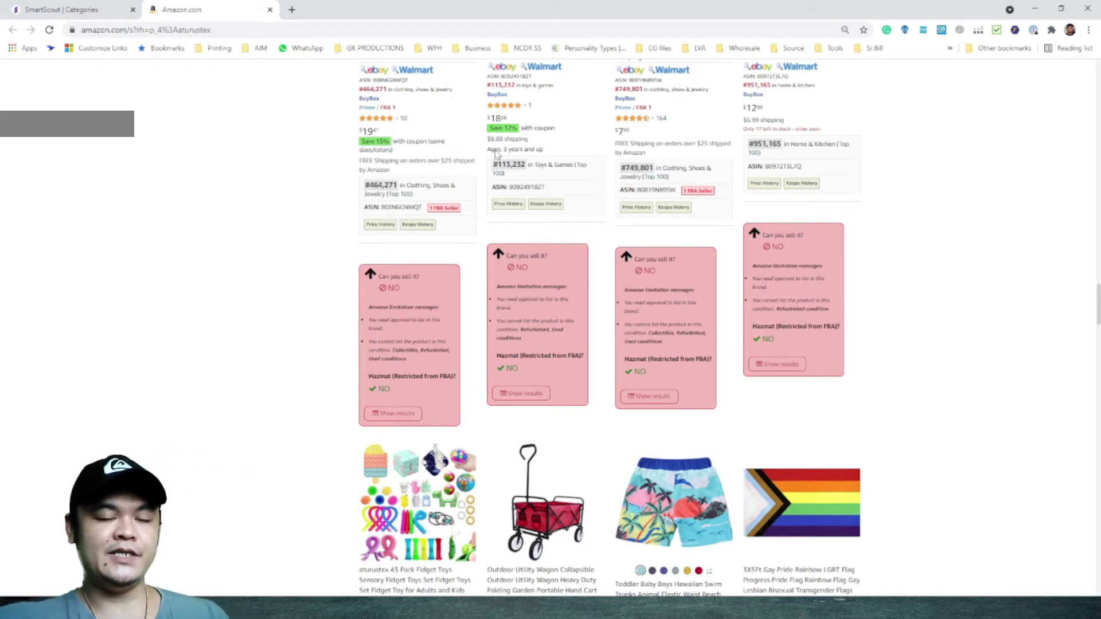
pyautogui.click(270, 10)
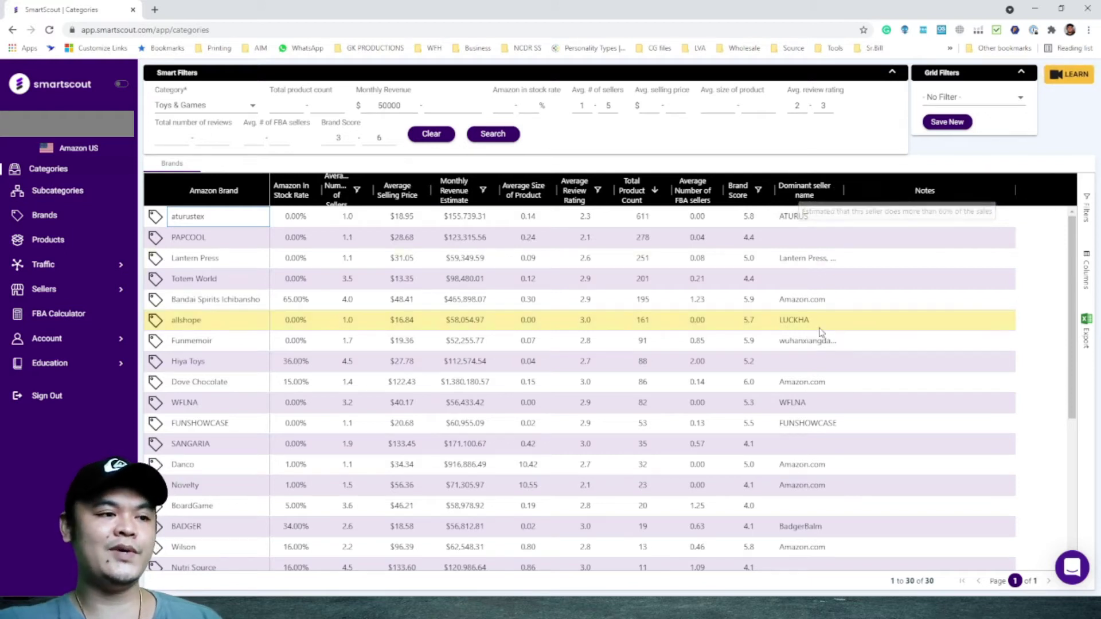
# Step: Look through the rest of the Toys & Games brand list and check the monthly revenue filter and its column description
pyautogui.scroll(-4, 823, 324)
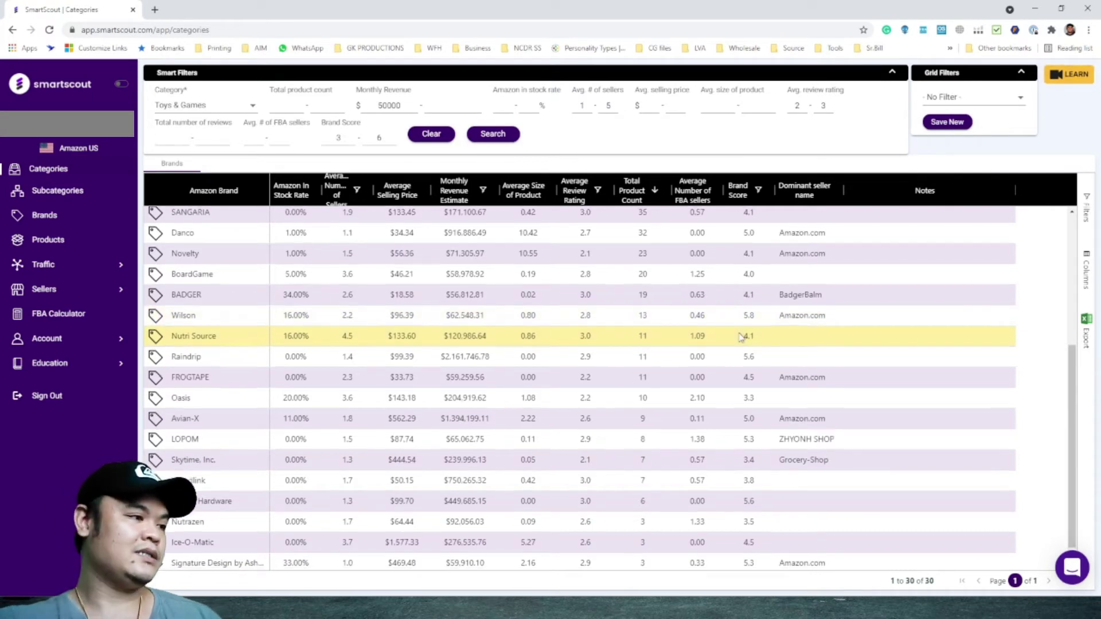
pyautogui.scroll(-1, 758, 333)
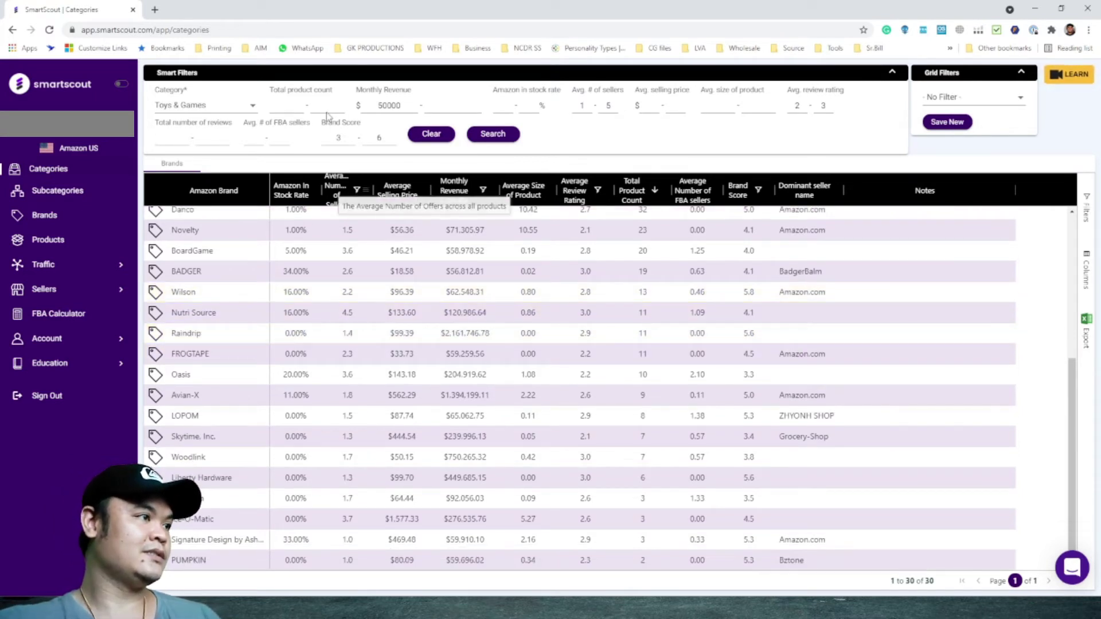
pyautogui.click(380, 105)
pyautogui.moveTo(380, 106); pyautogui.dragTo(415, 107)
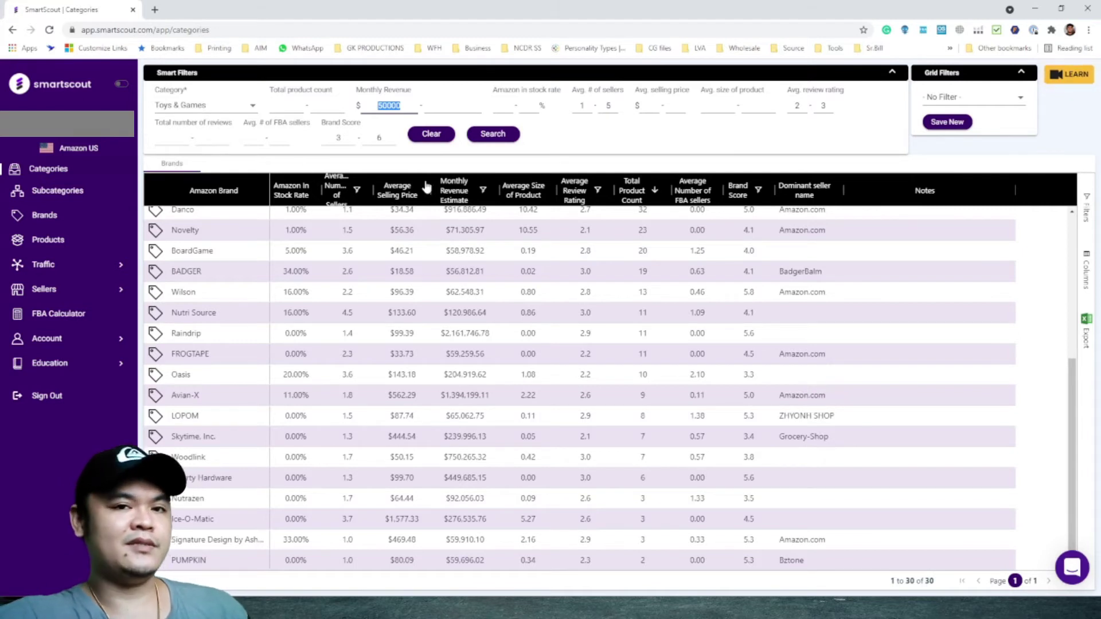
pyautogui.moveTo(446, 188)
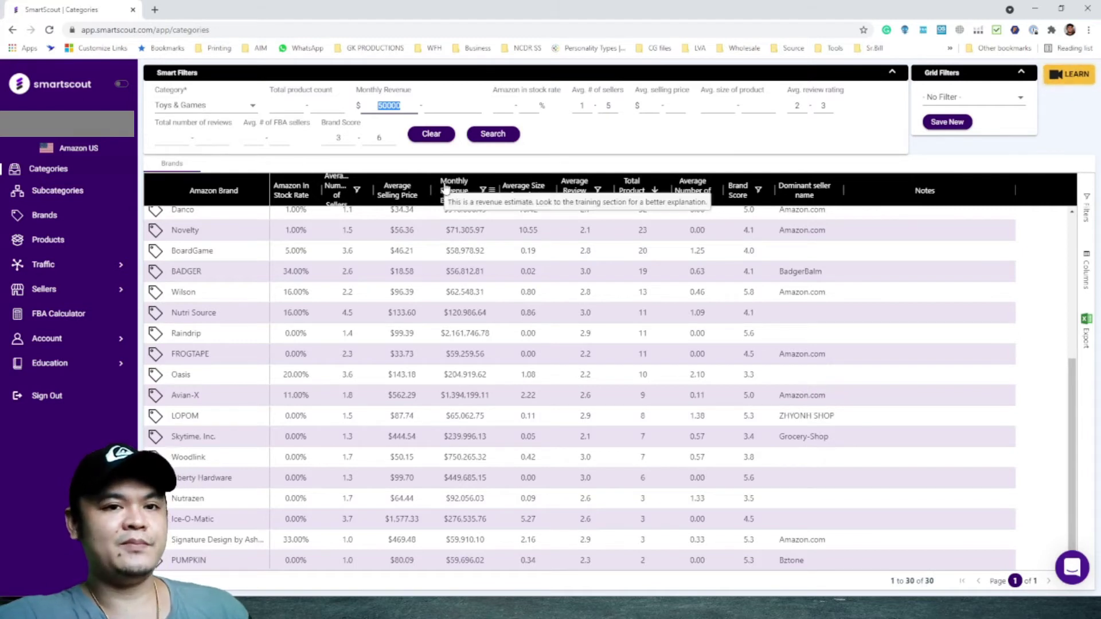
# Step: Look through the available category options in the smart filters, keeping Toys & Games selected
pyautogui.click(208, 109)
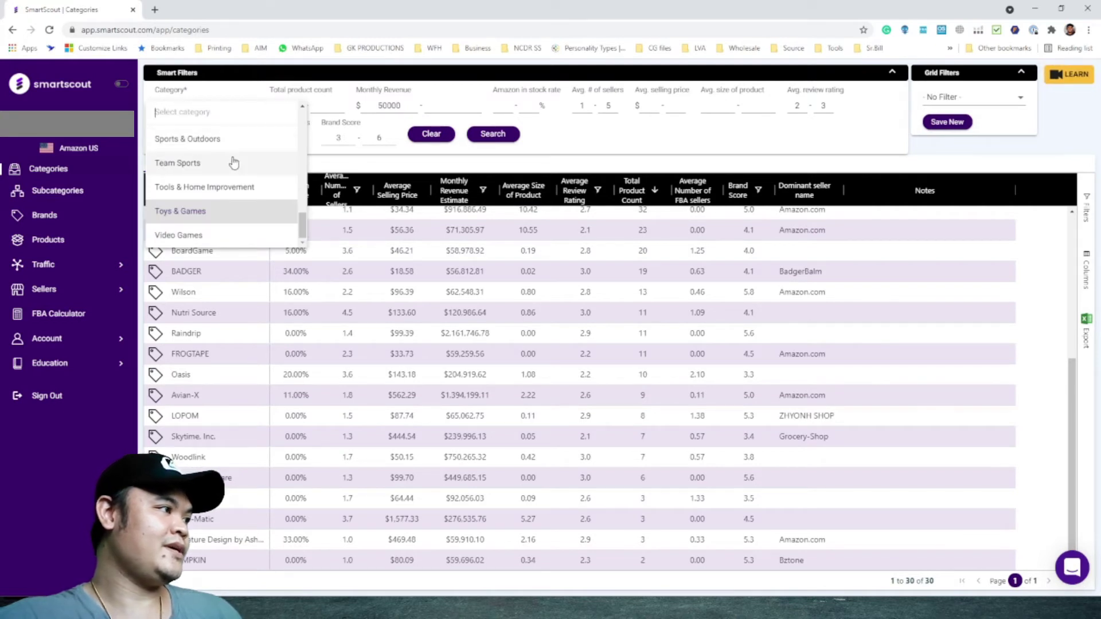
pyautogui.scroll(10, 234, 163)
pyautogui.scroll(3, 235, 170)
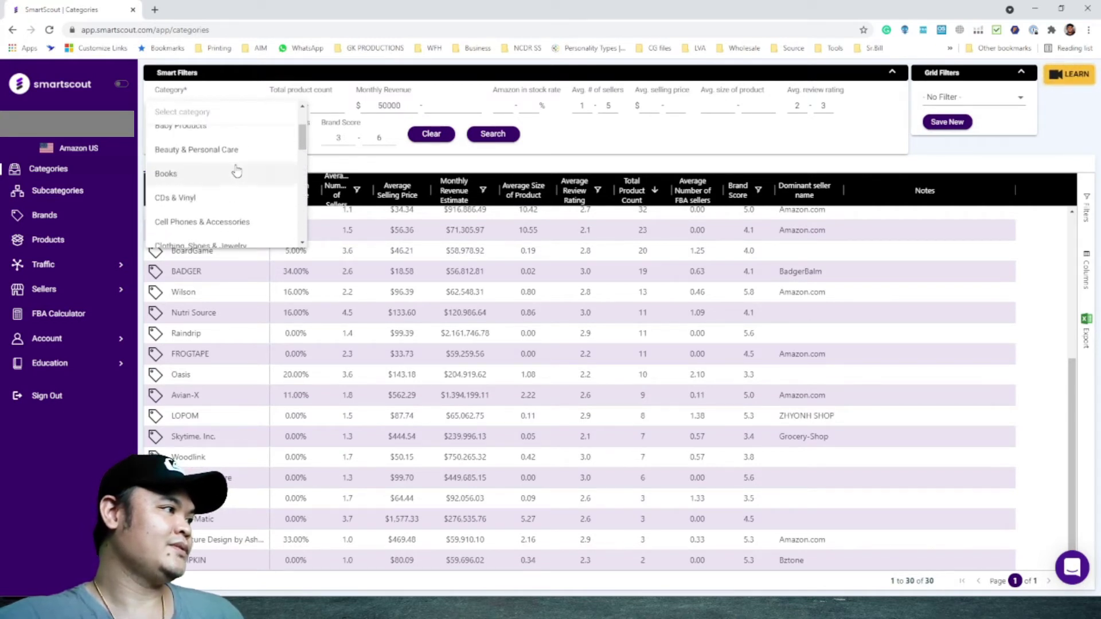
pyautogui.click(703, 133)
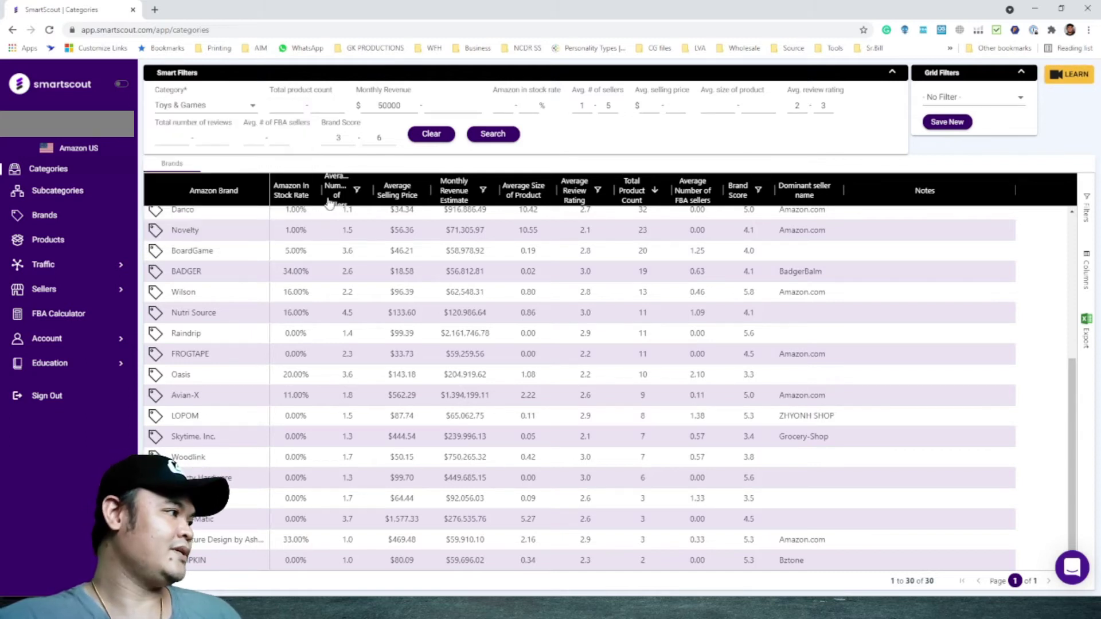
# Step: Open SmartScout's Subcategories page and dismiss the feedback survey
pyautogui.click(50, 194)
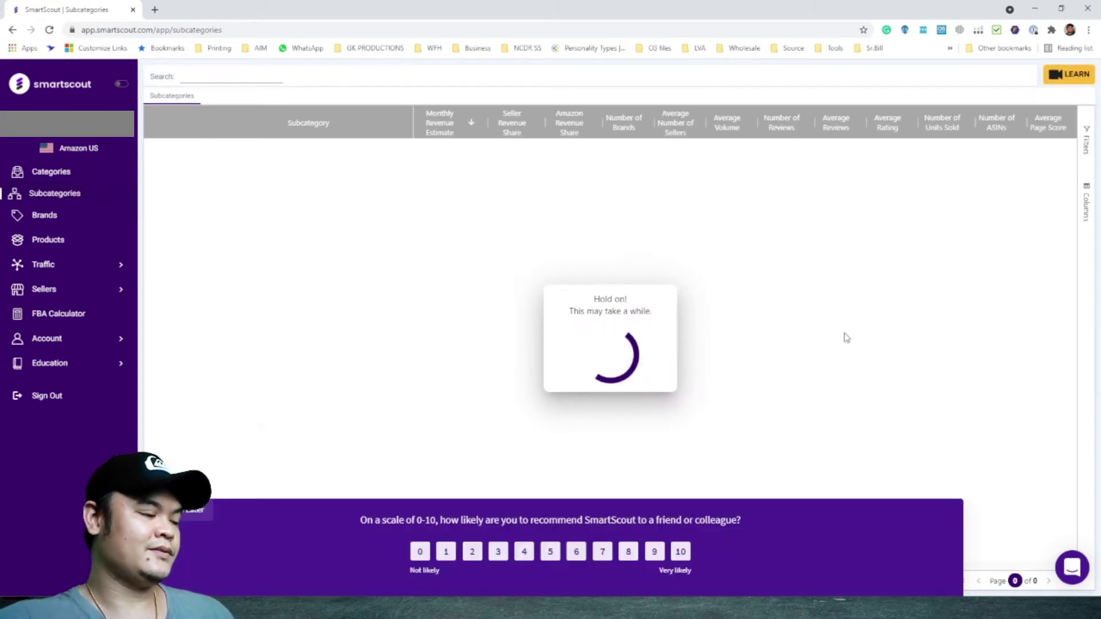
pyautogui.click(208, 512)
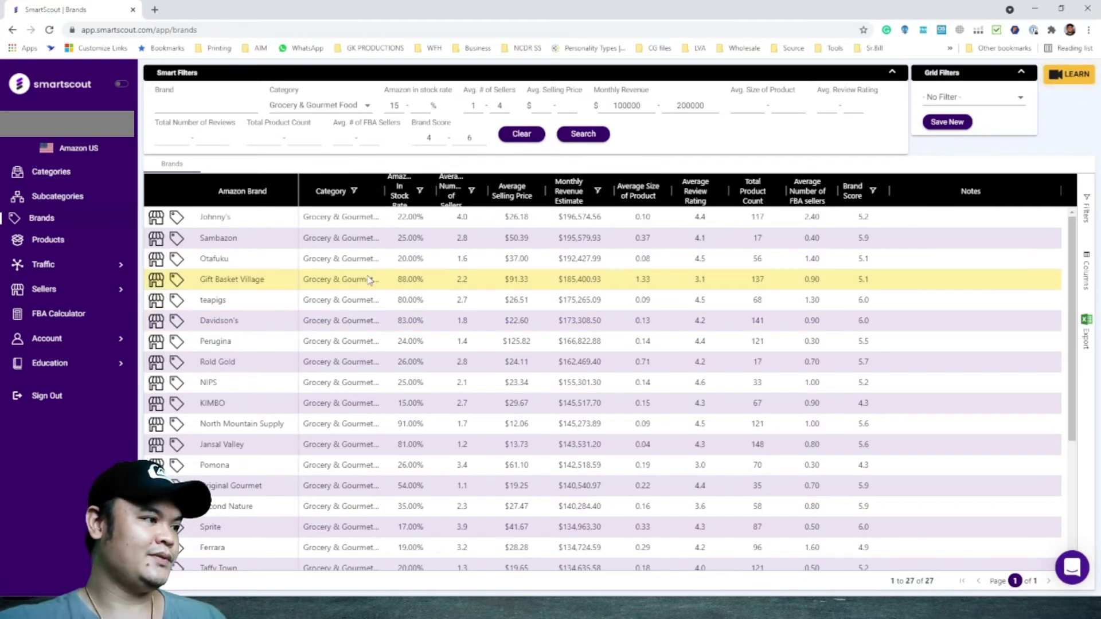
# Step: Look through the filtered Grocery & Gourmet Food brands on the Brands page down to the end of the list
pyautogui.scroll(-2, 368, 279)
pyautogui.scroll(2, 369, 280)
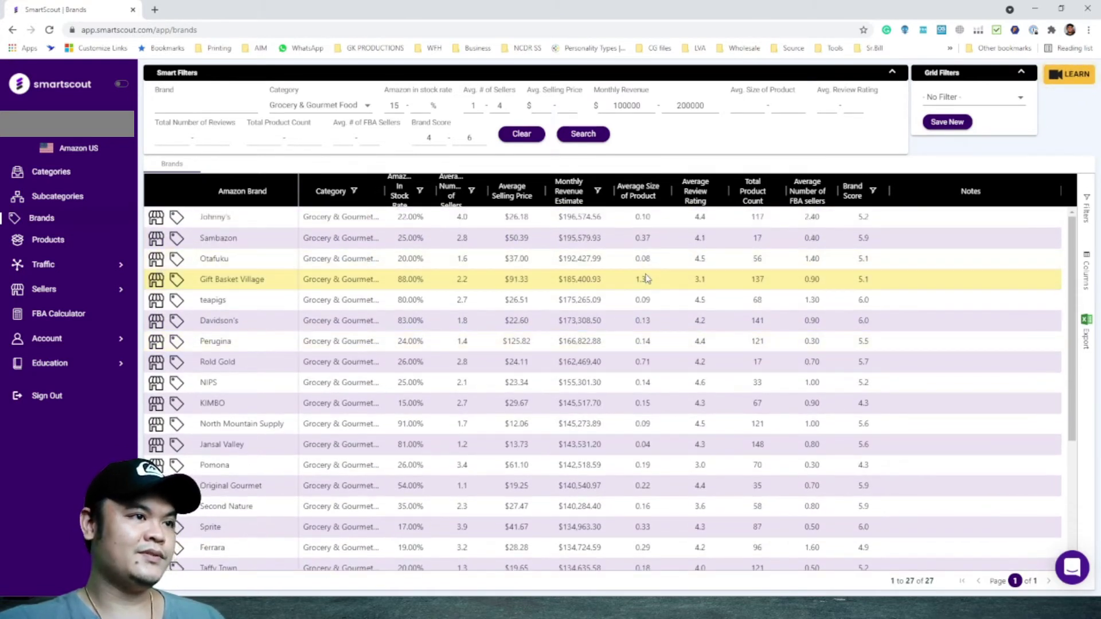
pyautogui.scroll(-3, 235, 277)
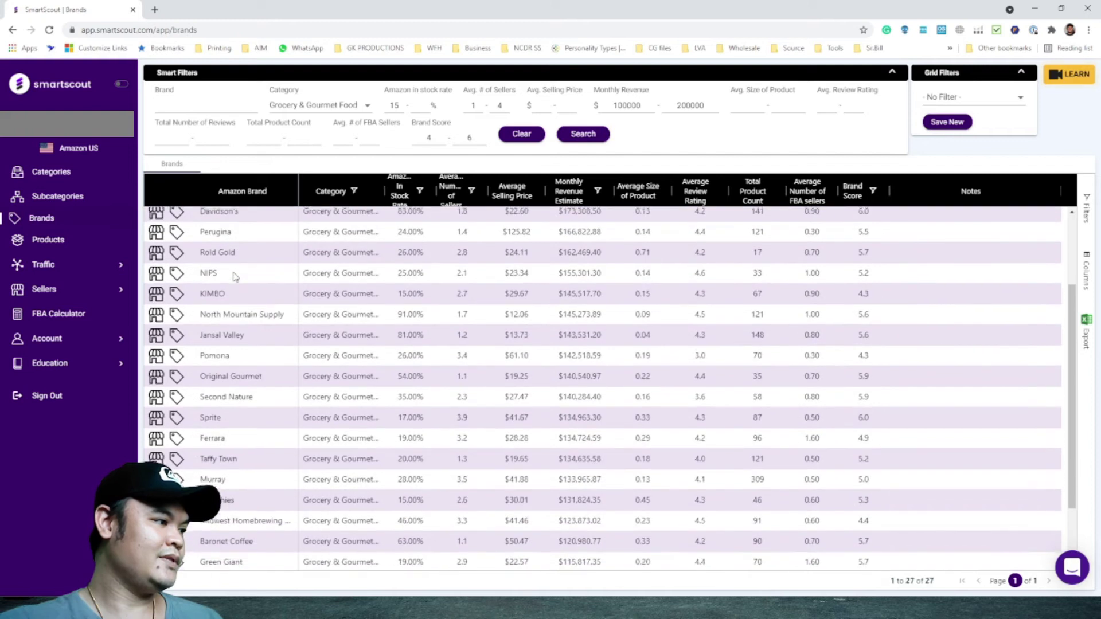
pyautogui.scroll(-3, 287, 345)
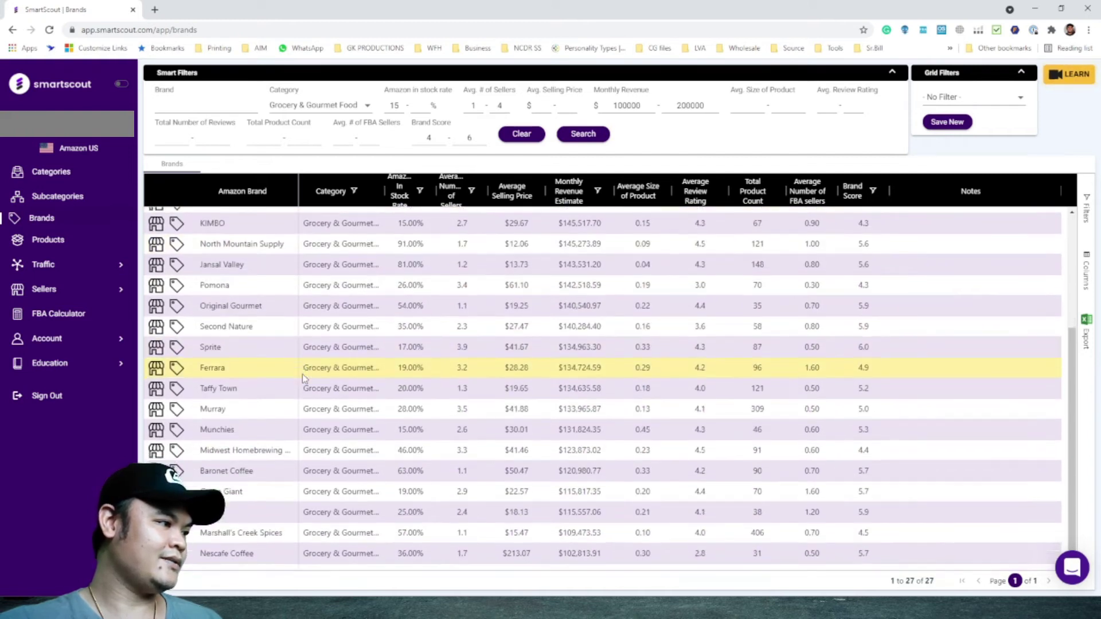
pyautogui.scroll(-1, 304, 378)
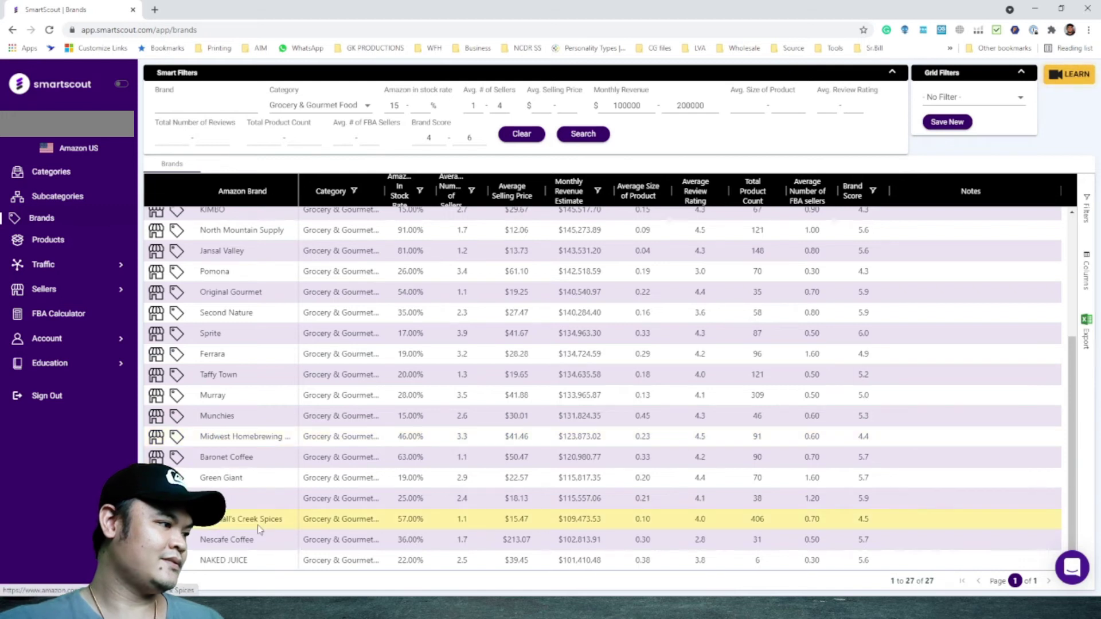
# Step: Open the Amazon results for the brand Nescafe Coffee and check its first products' selling eligibility and whether Amazon sells them
pyautogui.click(241, 540)
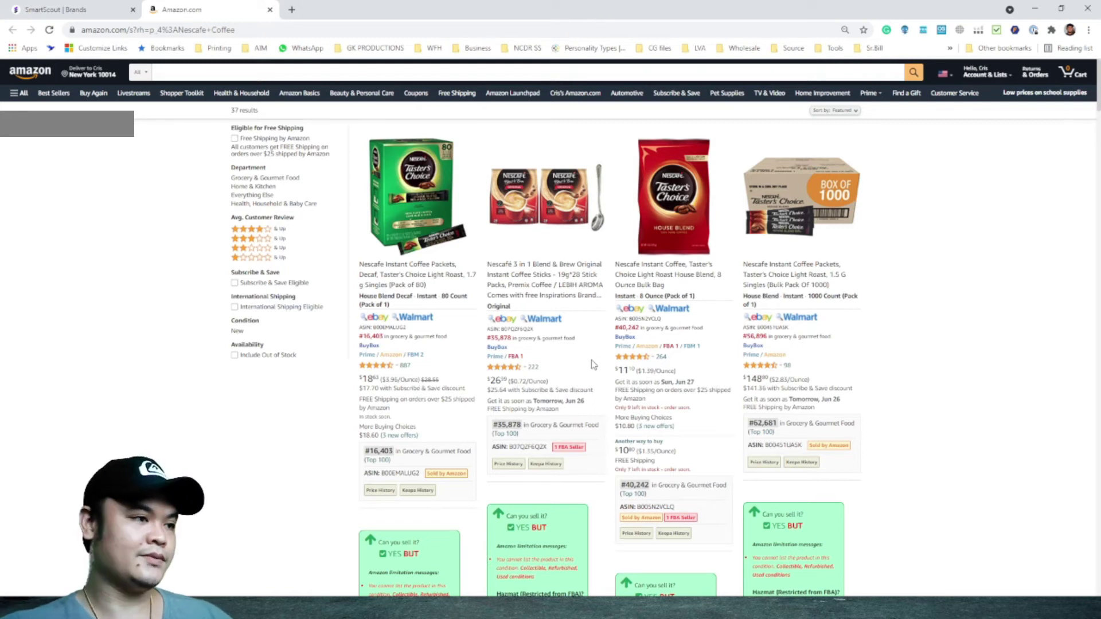
pyautogui.scroll(-3, 594, 364)
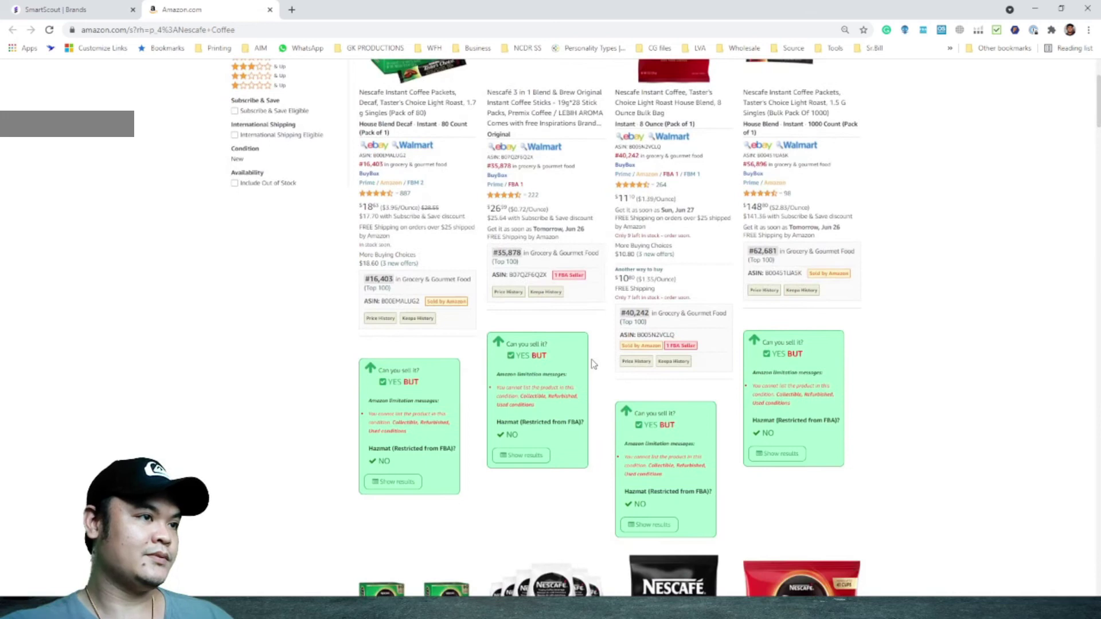
pyautogui.doubleClick(775, 182)
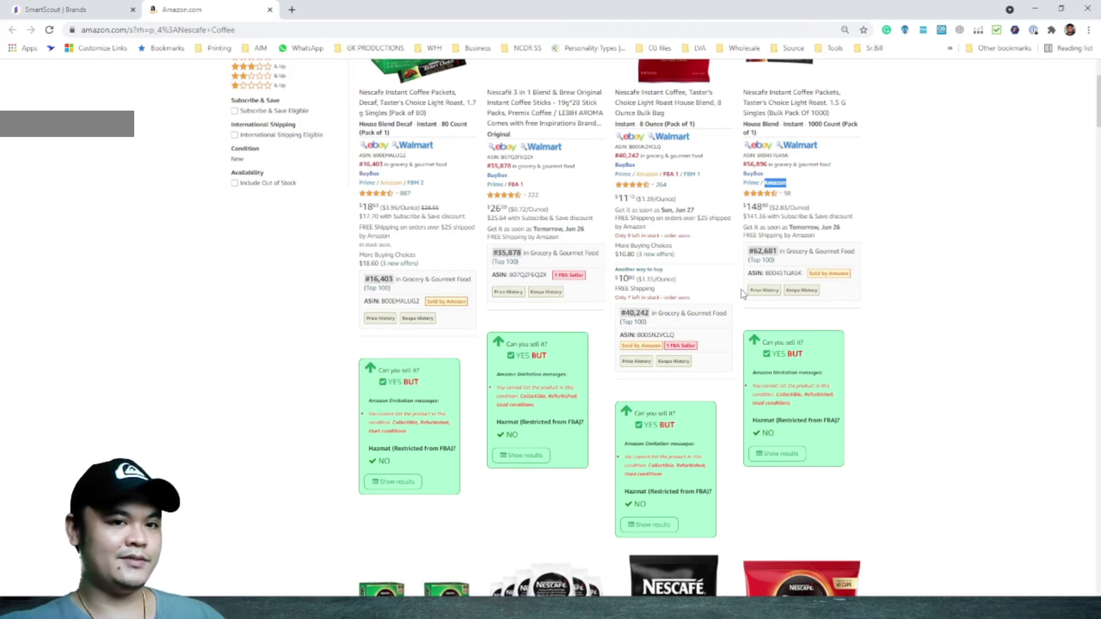
# Step: Examine the product details, ranks and eligibility of further Nescafe products, including the French Vanilla six-pack, and close the Amazon results
pyautogui.scroll(-7, 743, 293)
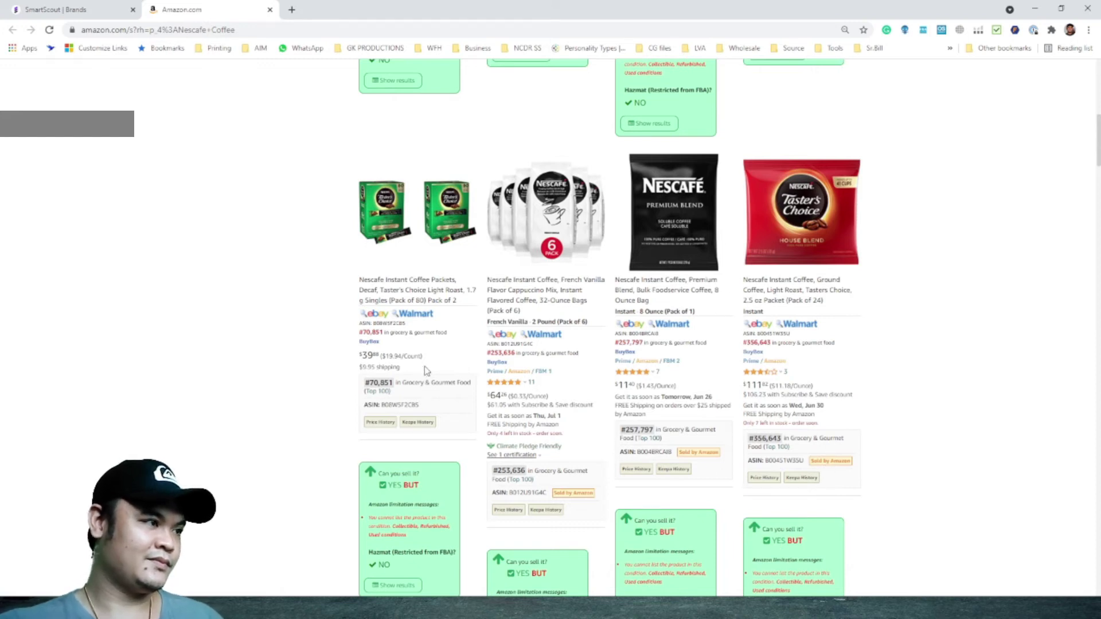
pyautogui.moveTo(398, 243)
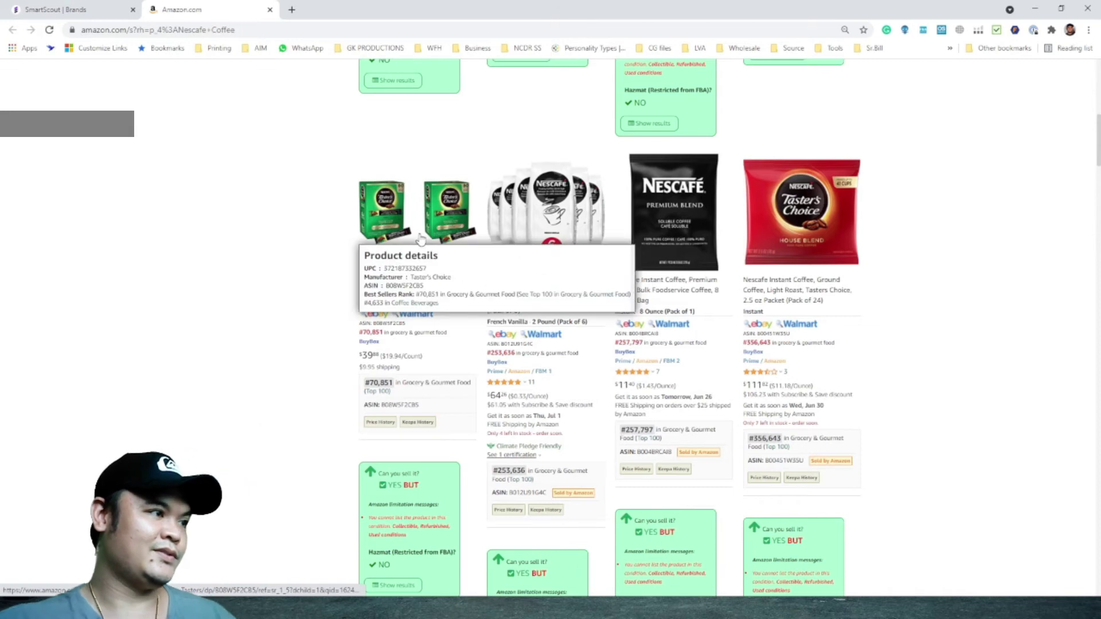
pyautogui.moveTo(516, 251)
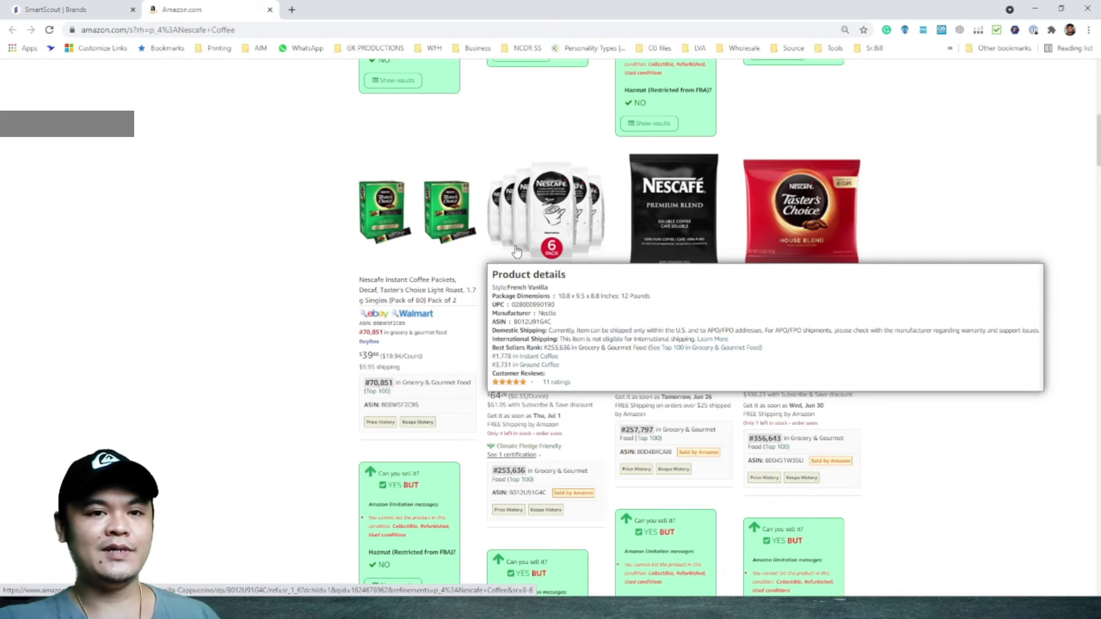
pyautogui.scroll(-8, 551, 274)
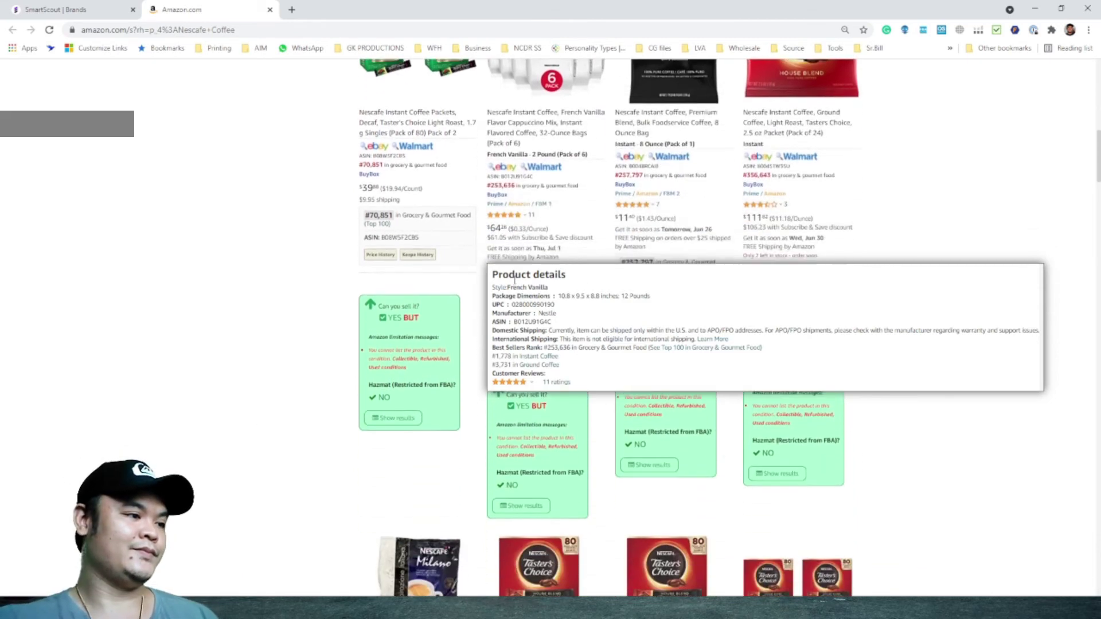
pyautogui.scroll(-5, 515, 281)
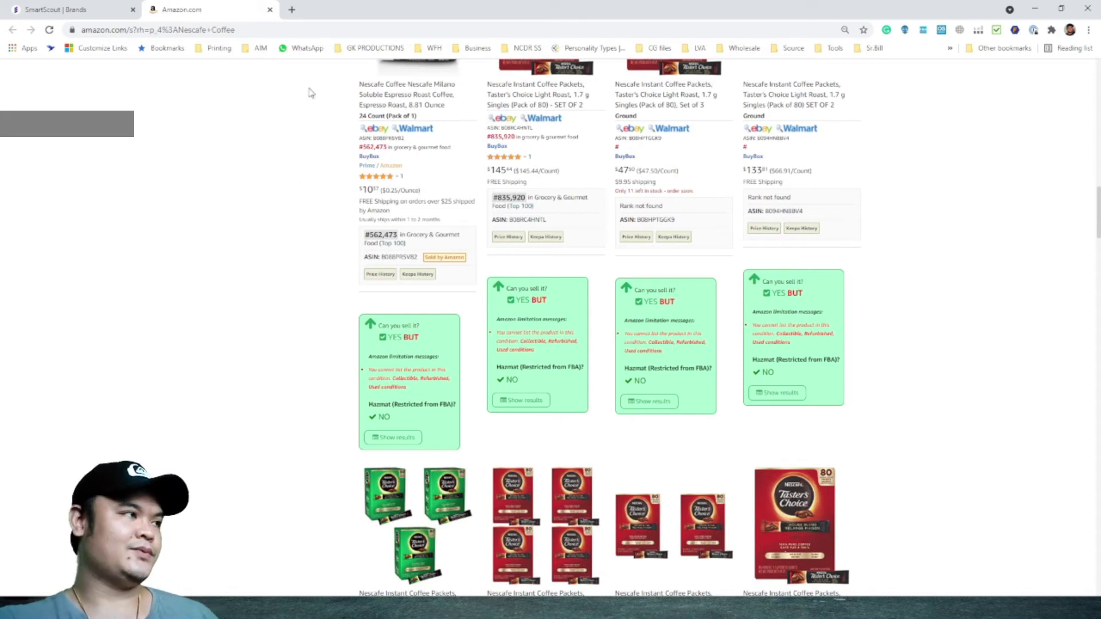
pyautogui.scroll(-2, 287, 121)
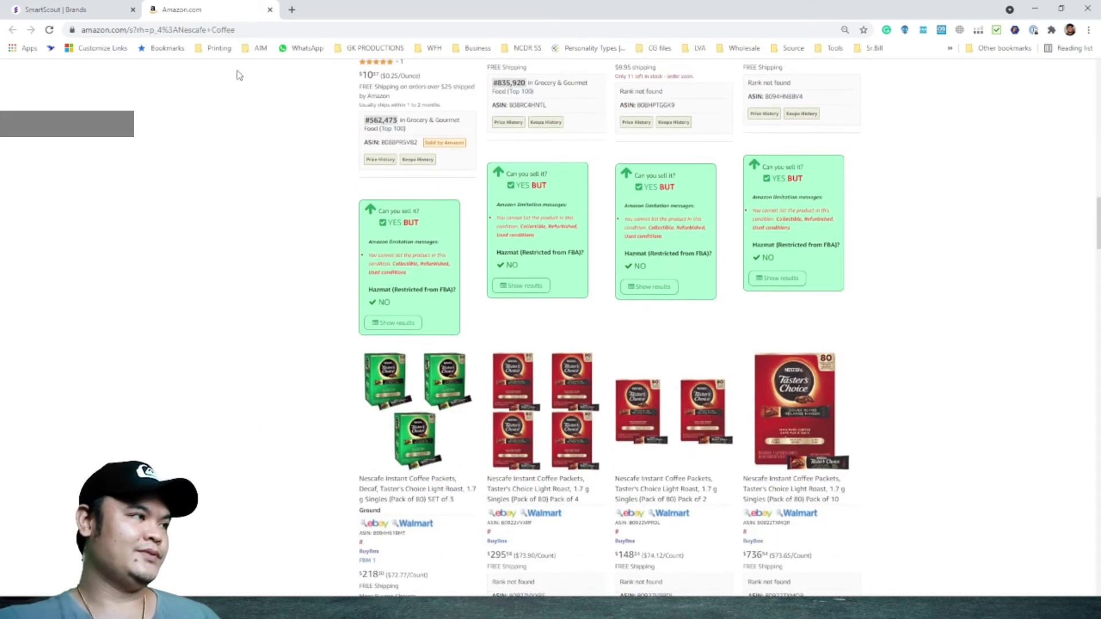
pyautogui.click(269, 10)
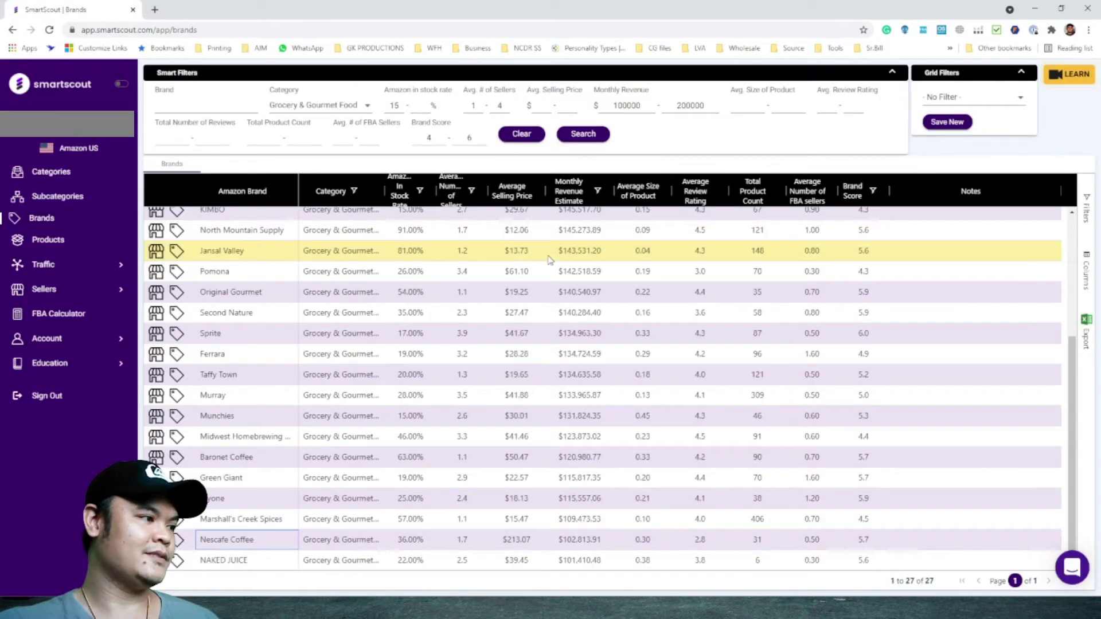
# Step: Open the Amazon results for the brand Munchies and check the first products' ranks, sellers and selling eligibility
pyautogui.click(216, 416)
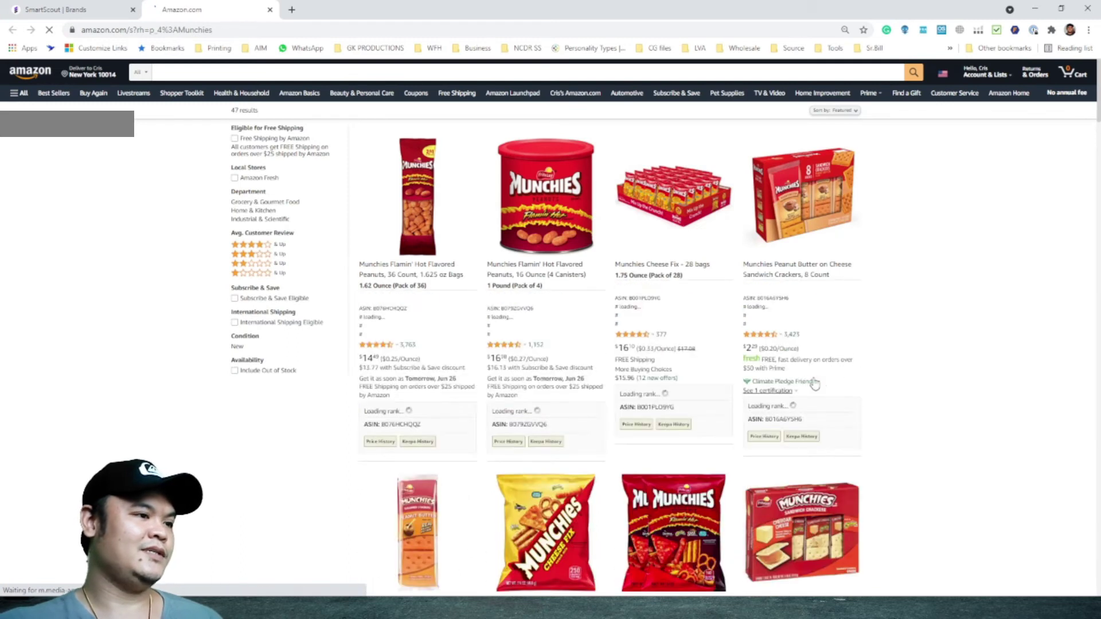
pyautogui.scroll(-3, 814, 384)
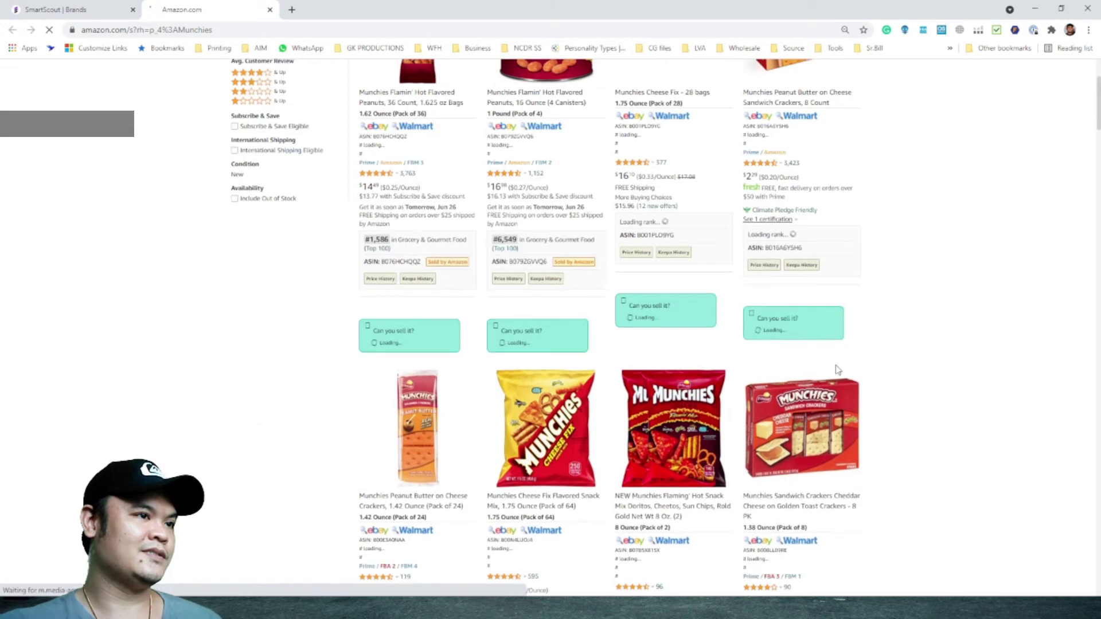
pyautogui.scroll(1, 836, 369)
pyautogui.scroll(-5, 836, 369)
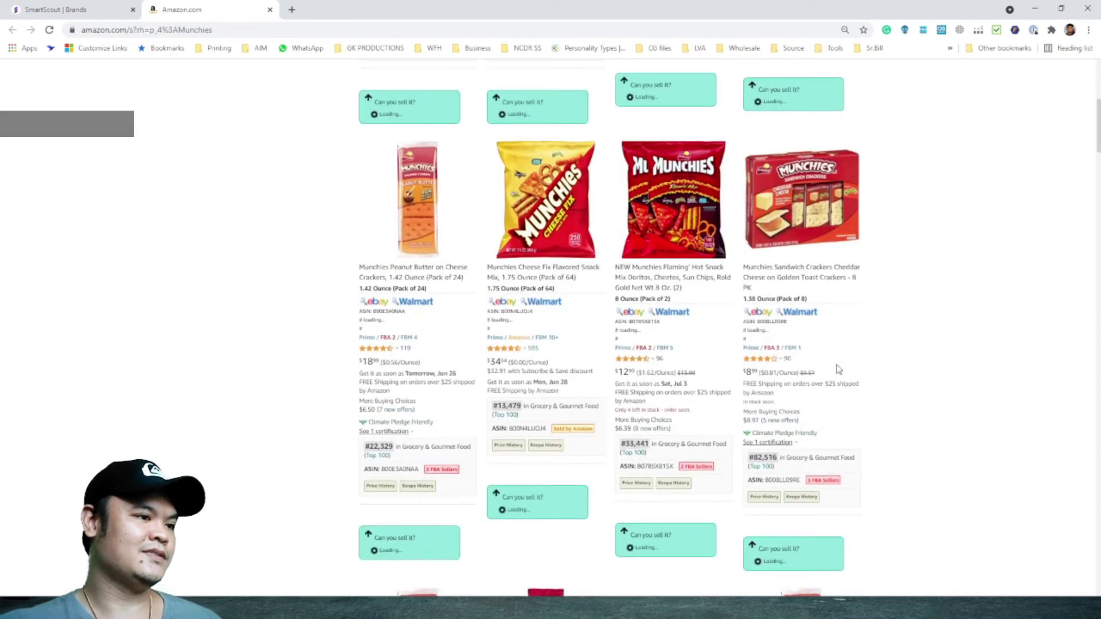
pyautogui.scroll(-1, 641, 350)
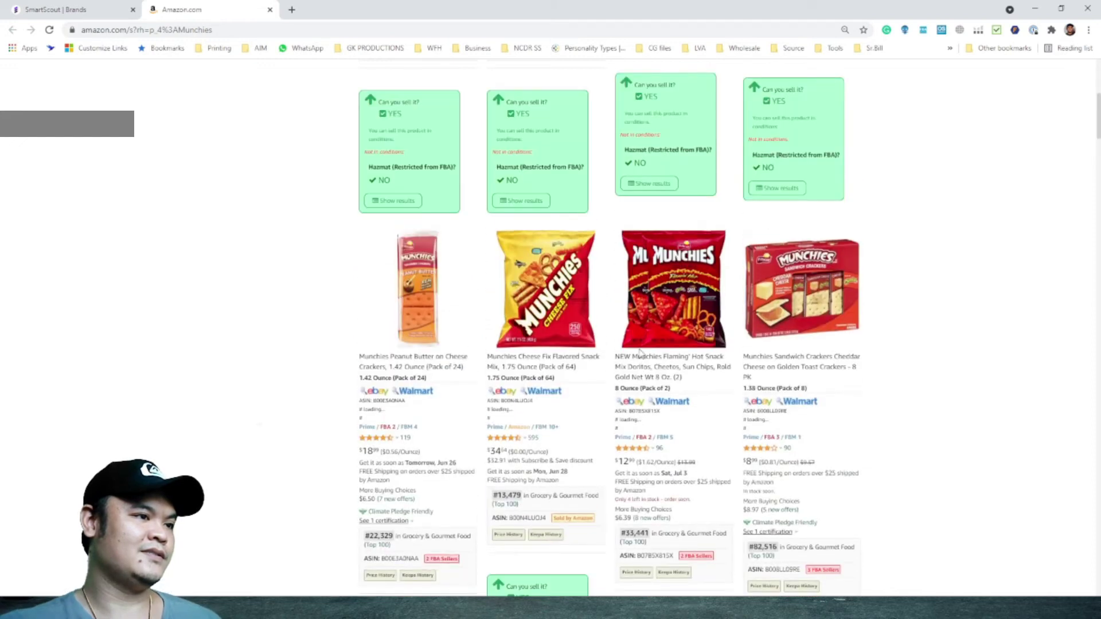
pyautogui.scroll(-2, 846, 340)
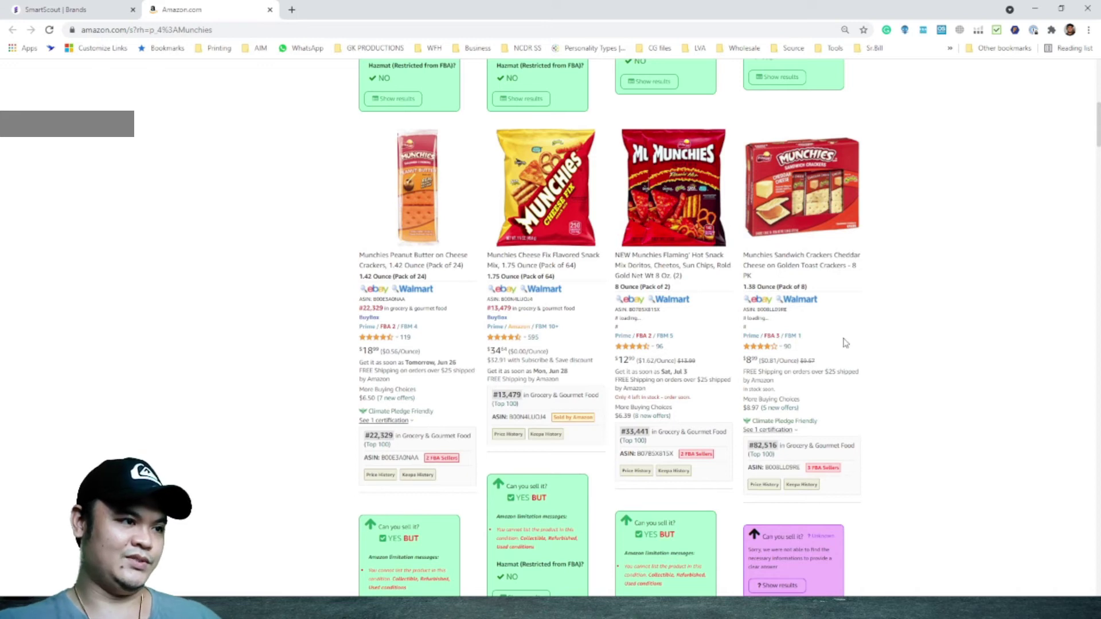
# Step: Examine the ranks, sellers and eligibility of the further Munchies products, return to the first ones and close the Amazon results
pyautogui.scroll(-10, 844, 342)
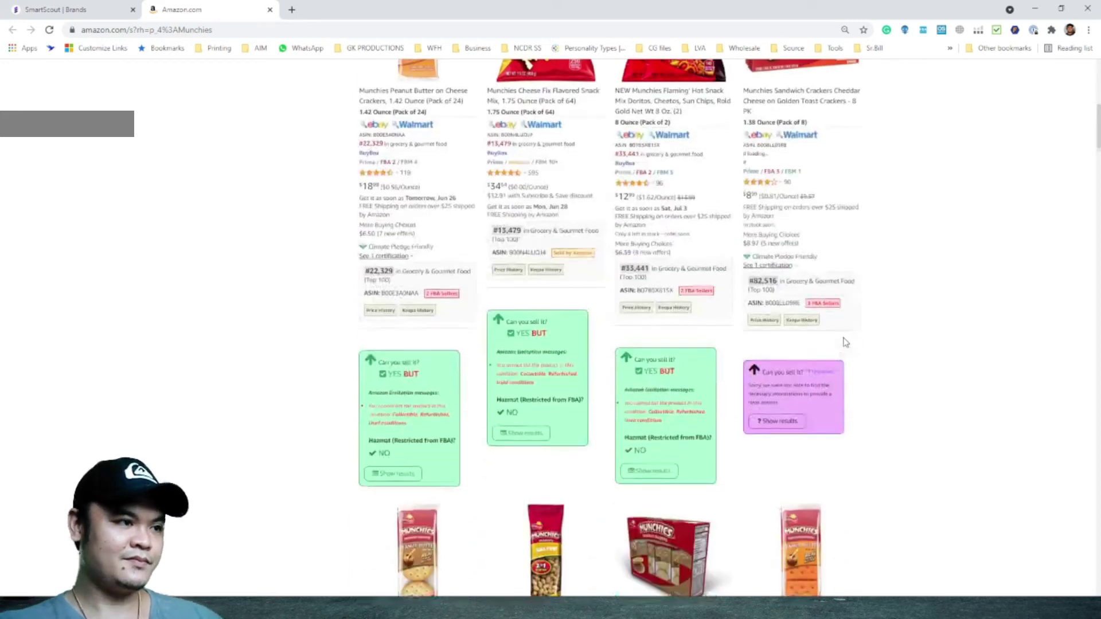
pyautogui.scroll(-5, 844, 343)
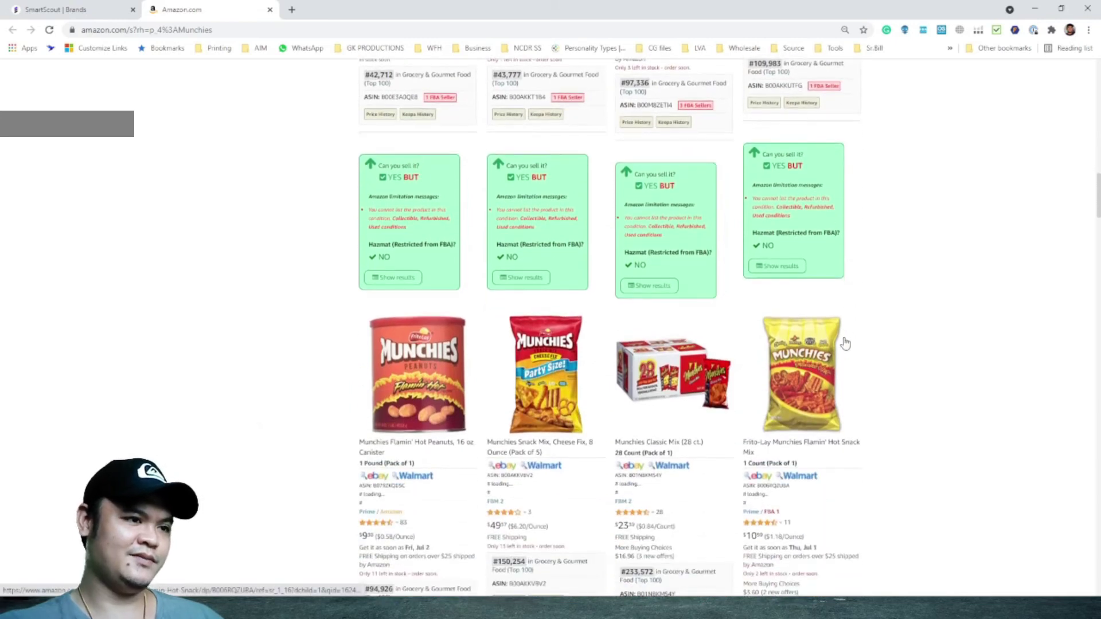
pyautogui.scroll(-1, 846, 343)
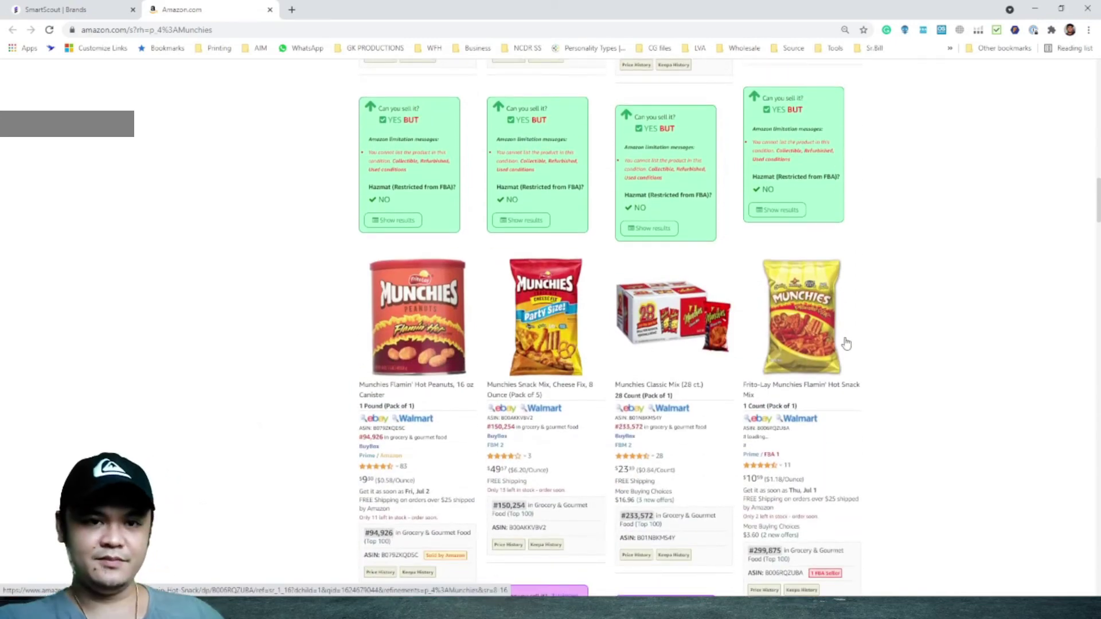
pyautogui.moveTo(845, 342)
pyautogui.scroll(3, 844, 342)
pyautogui.scroll(10, 843, 343)
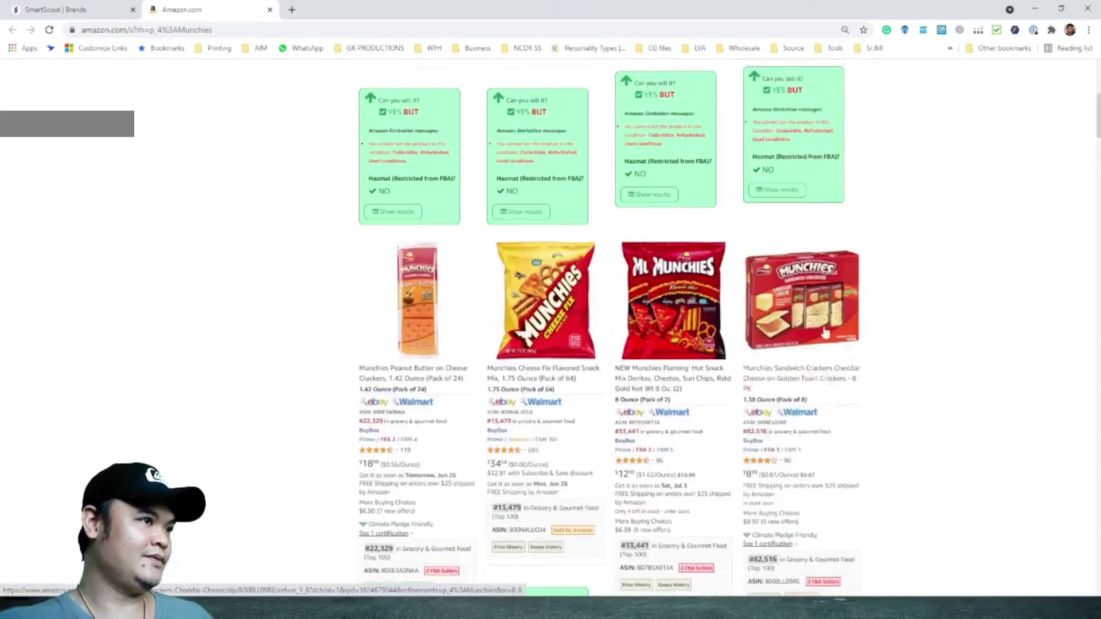
pyautogui.scroll(1, 646, 285)
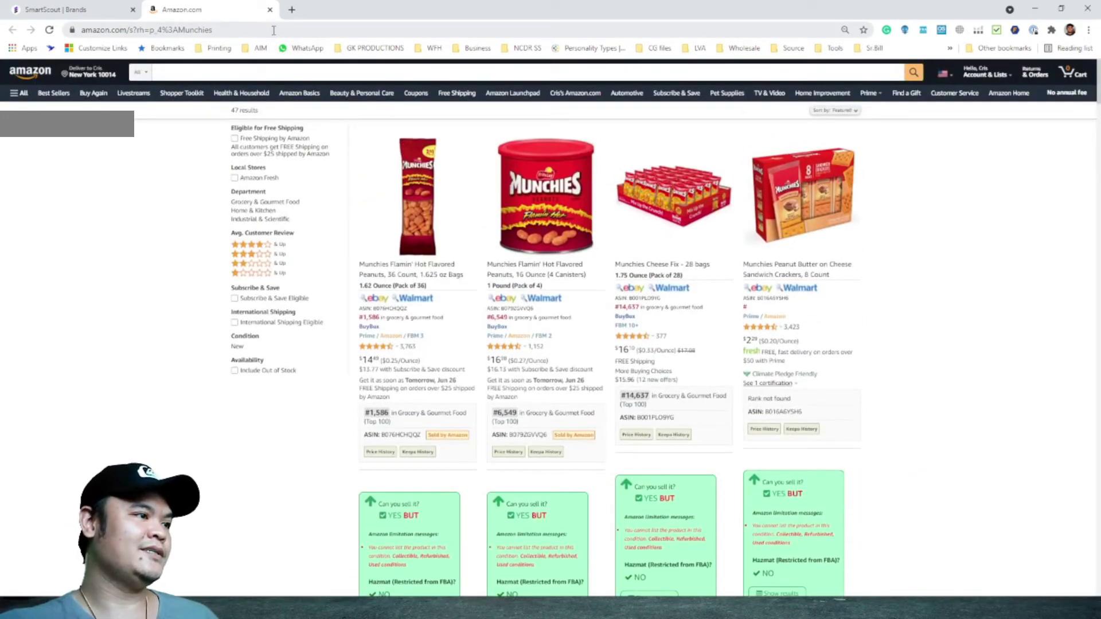
pyautogui.click(270, 10)
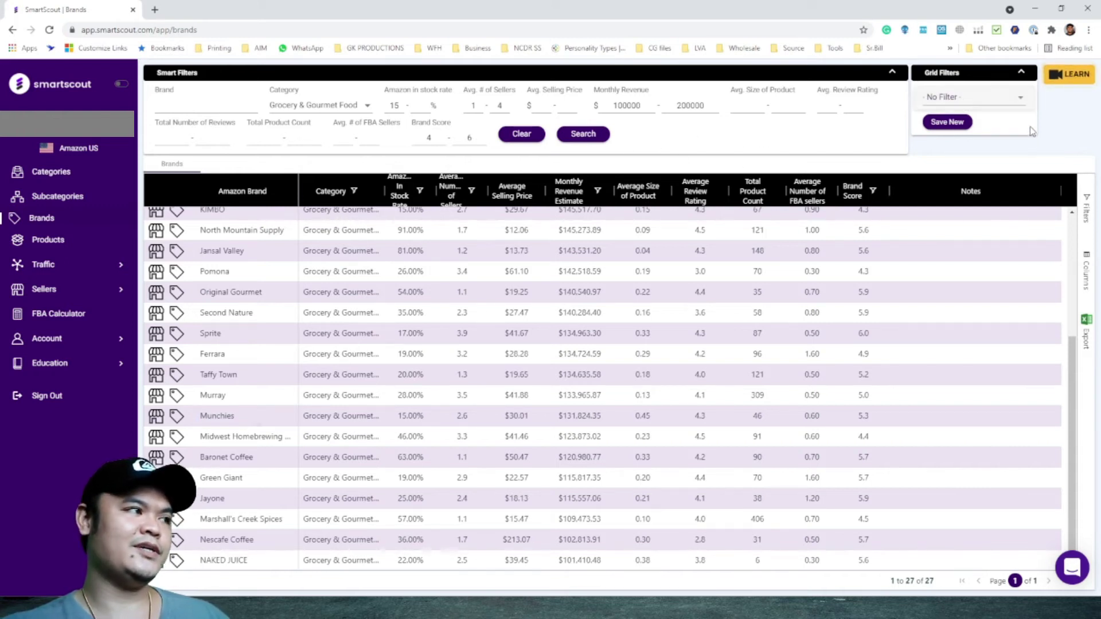
# Step: Open the Traffic Graph page and clear its ASIN or keyword search term
pyautogui.click(615, 234)
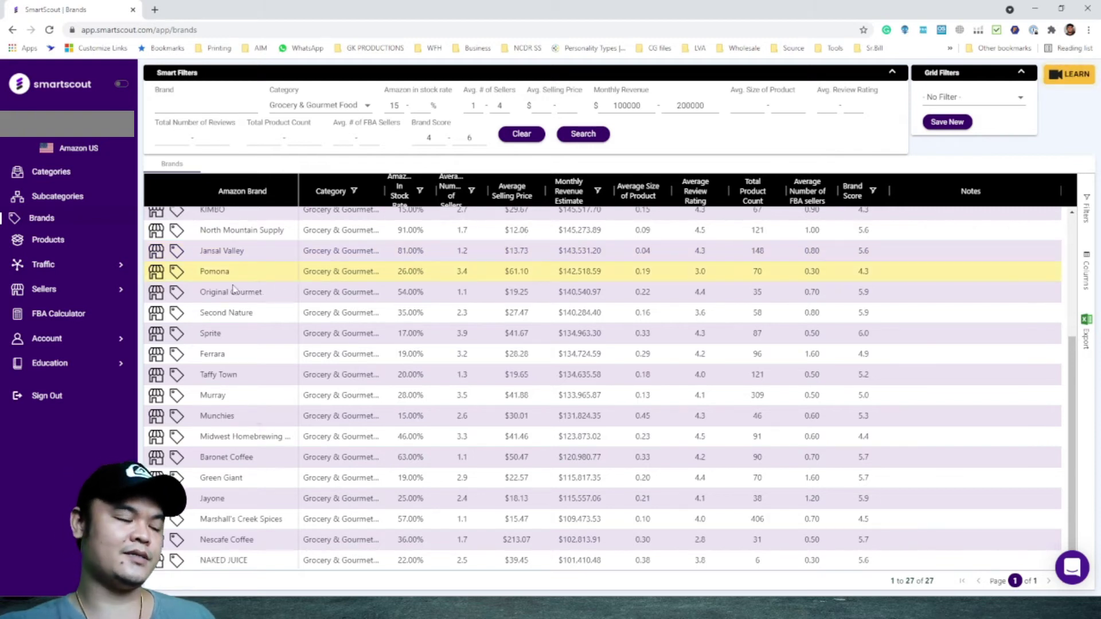
pyautogui.click(43, 266)
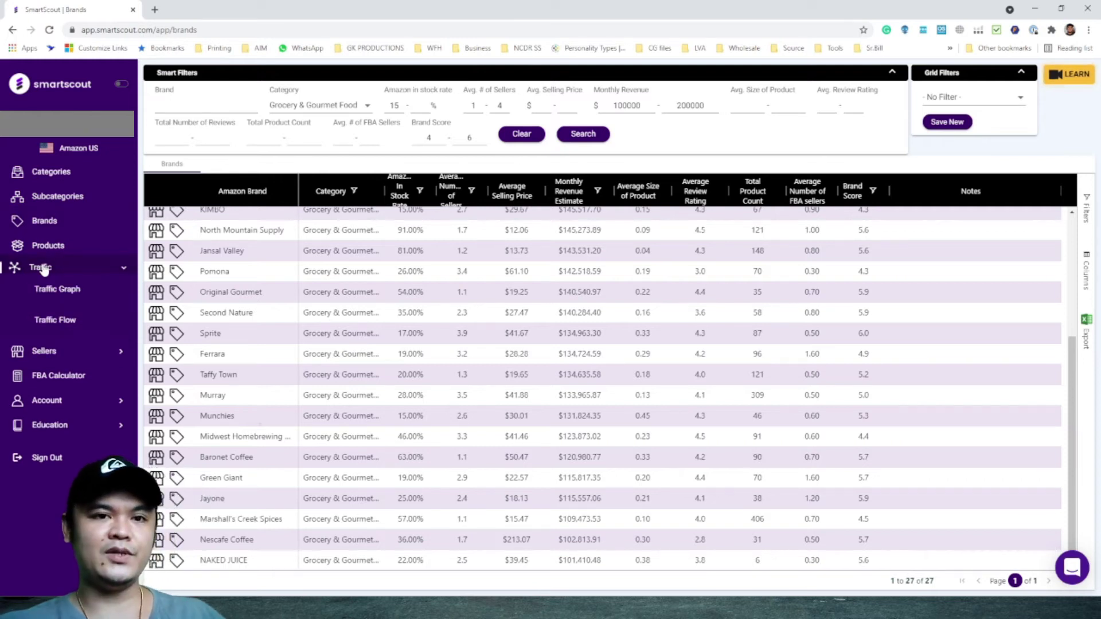
pyautogui.click(81, 293)
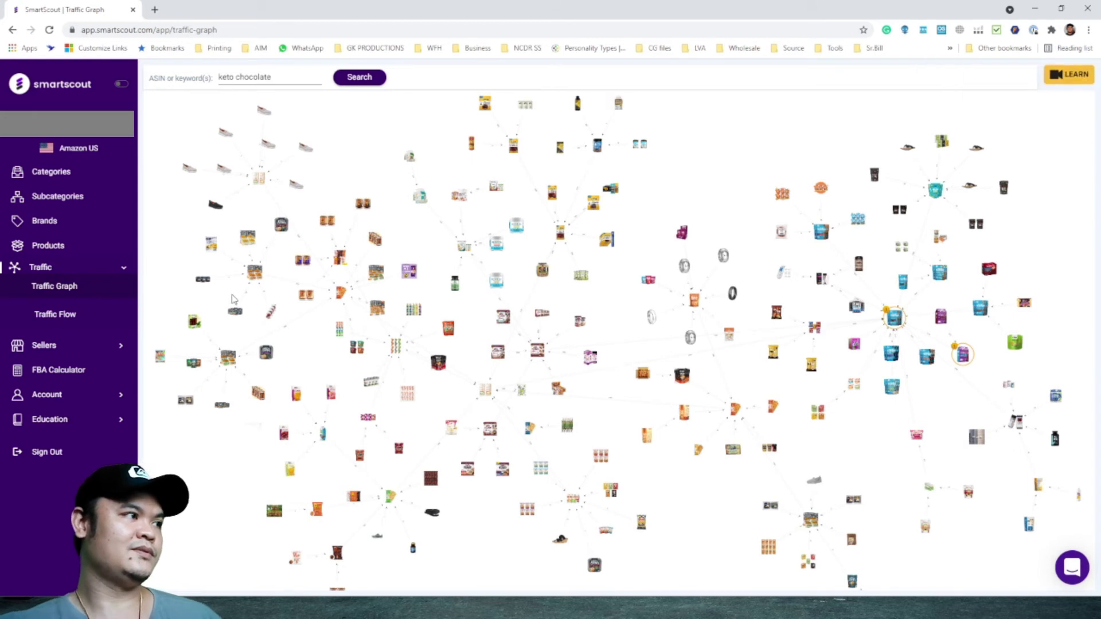
pyautogui.moveTo(273, 77); pyautogui.dragTo(202, 81)
pyautogui.press('BackSpace')
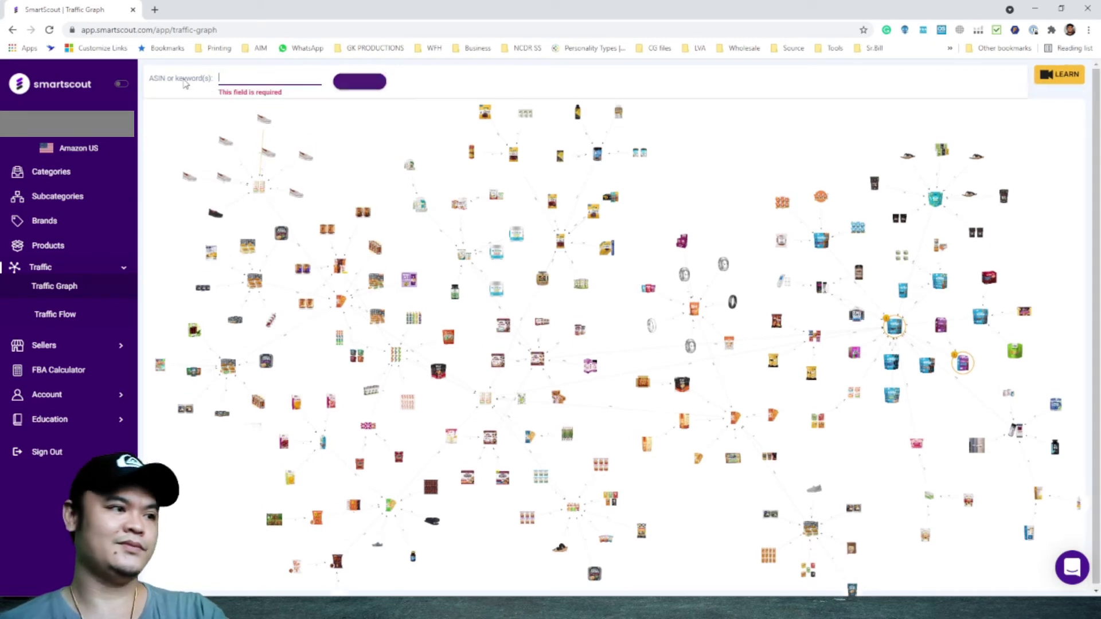
# Step: Look over the product network in the traffic graph, previewing nodes such as Tillamook Country Smoker, Keto Vitals and HIGHKEY and their connections
pyautogui.moveTo(559, 241)
pyautogui.scroll(-5, 557, 241)
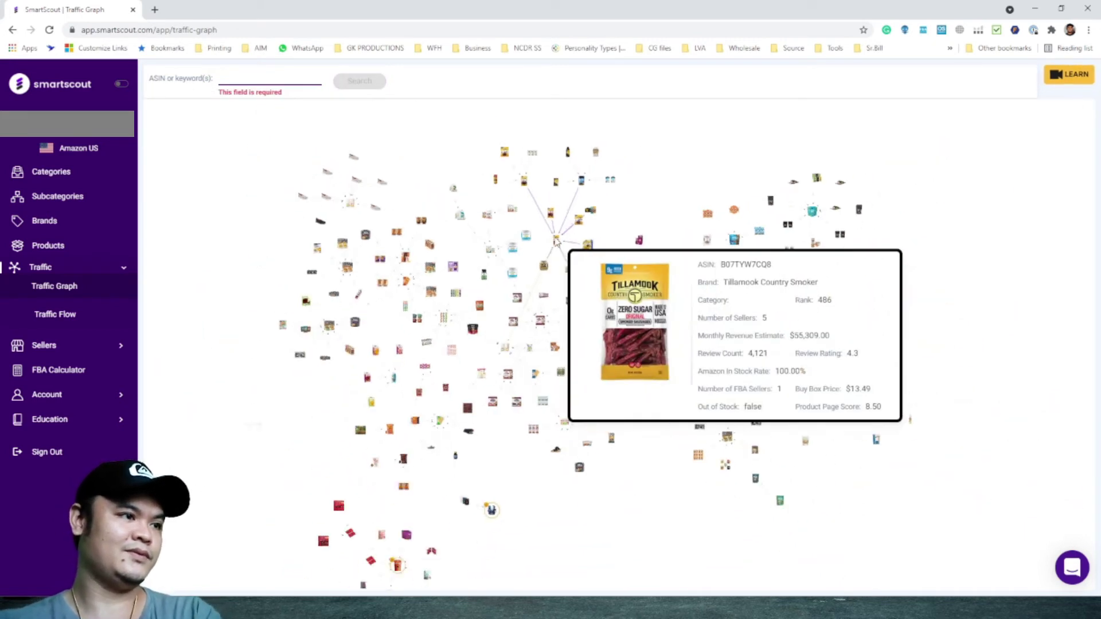
pyautogui.scroll(4, 557, 241)
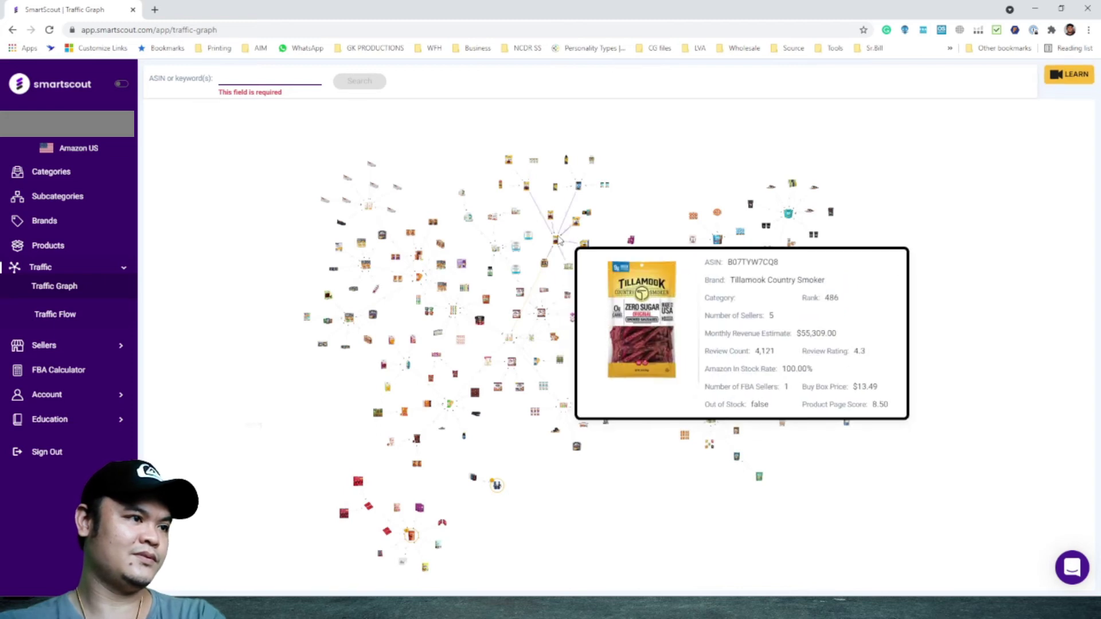
pyautogui.moveTo(516, 250)
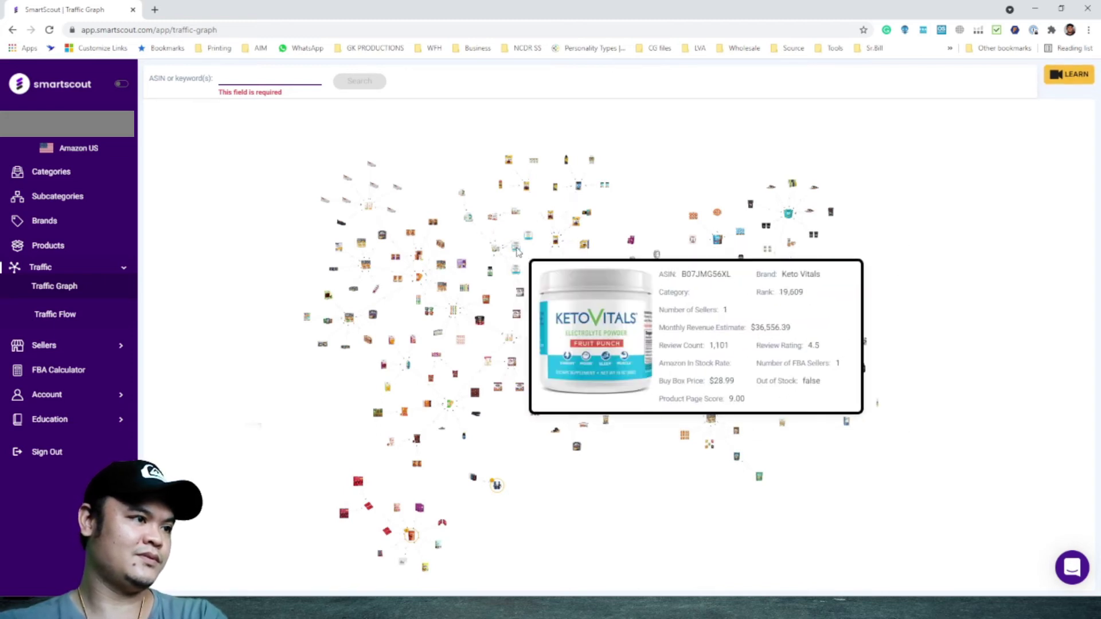
pyautogui.moveTo(763, 308)
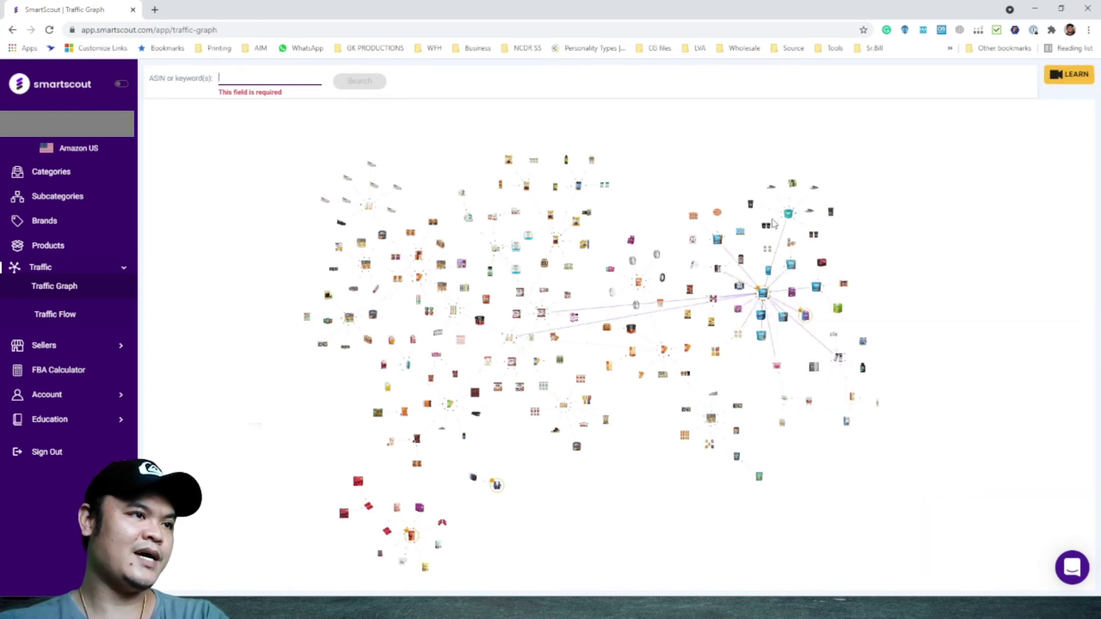
pyautogui.moveTo(774, 231)
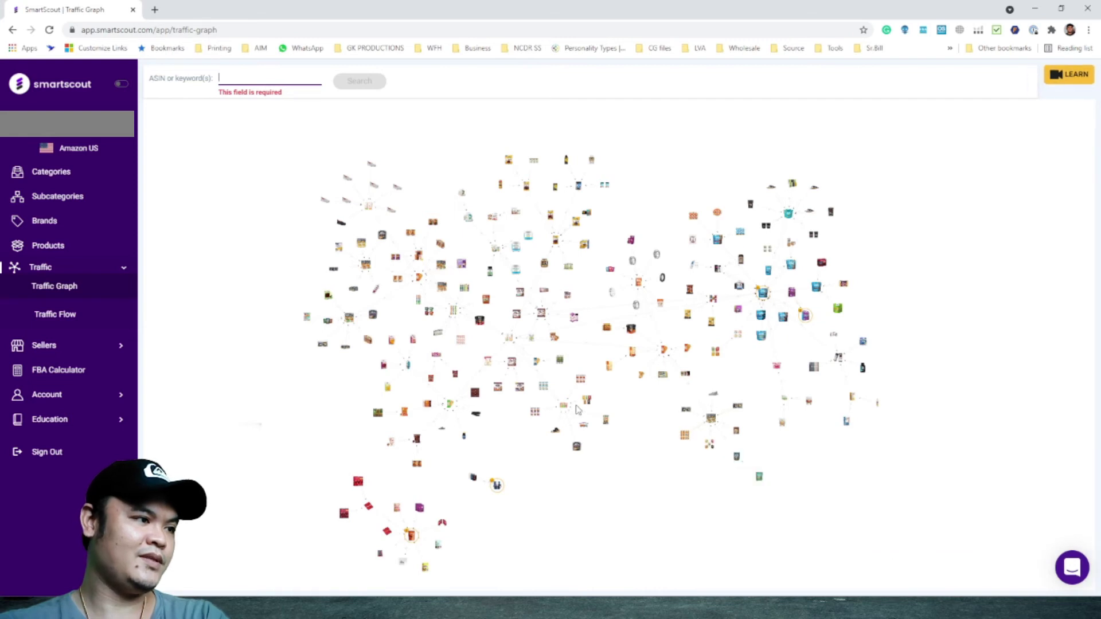
pyautogui.moveTo(522, 392)
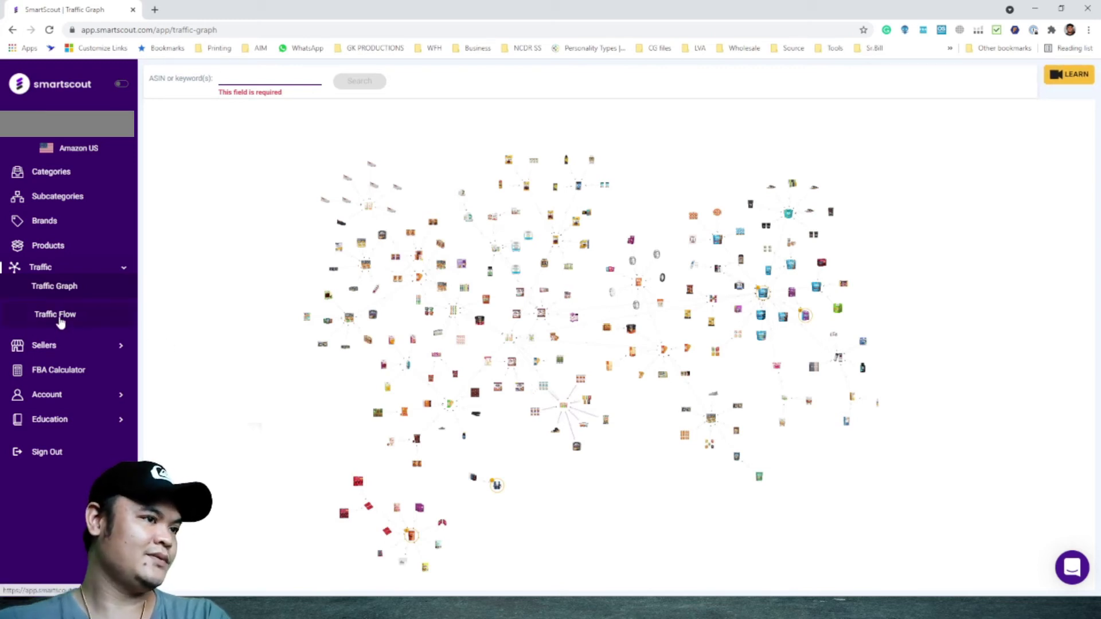
pyautogui.moveTo(605, 357)
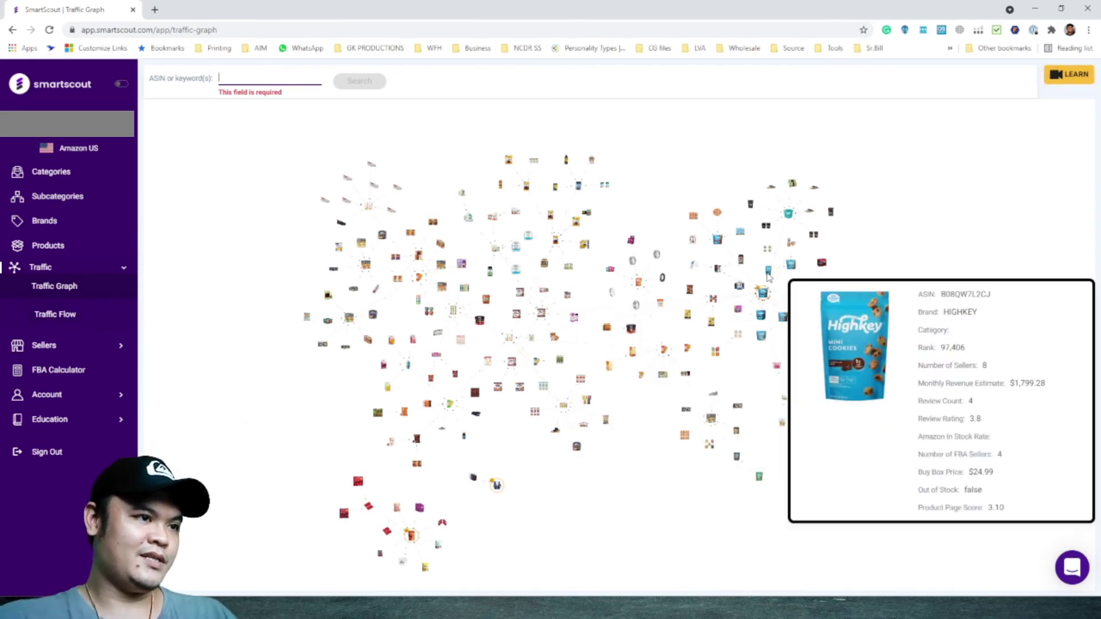
# Step: Open the HIGHKEY mini cookies' details, check their FBA seller count and stock status, and view the Sweet Nutrition product's details
pyautogui.click(769, 273)
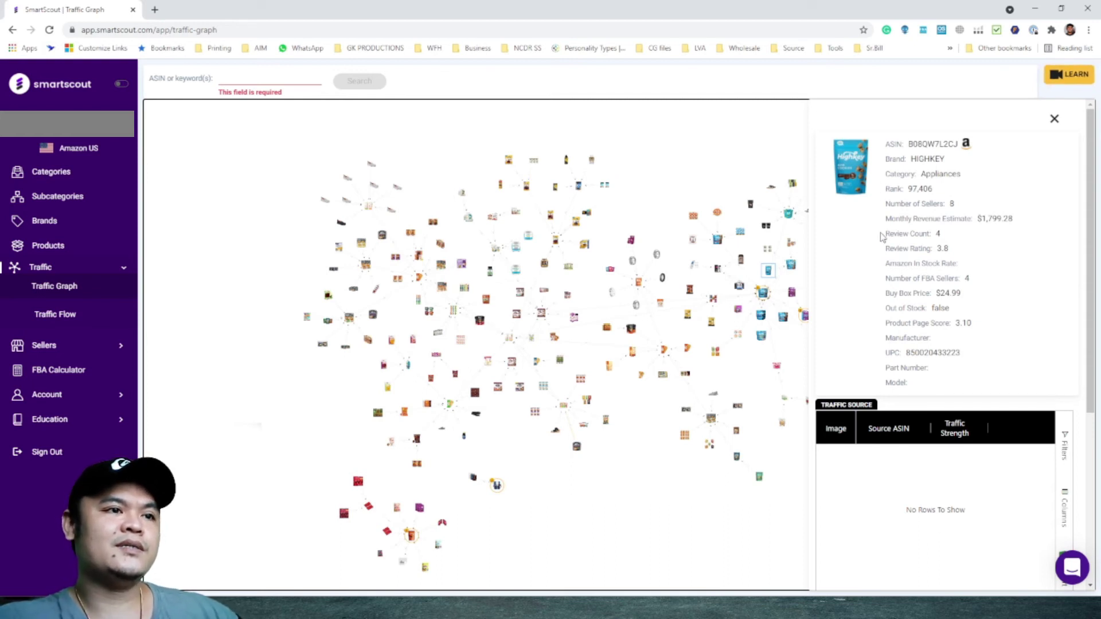
pyautogui.moveTo(970, 281); pyautogui.dragTo(910, 283)
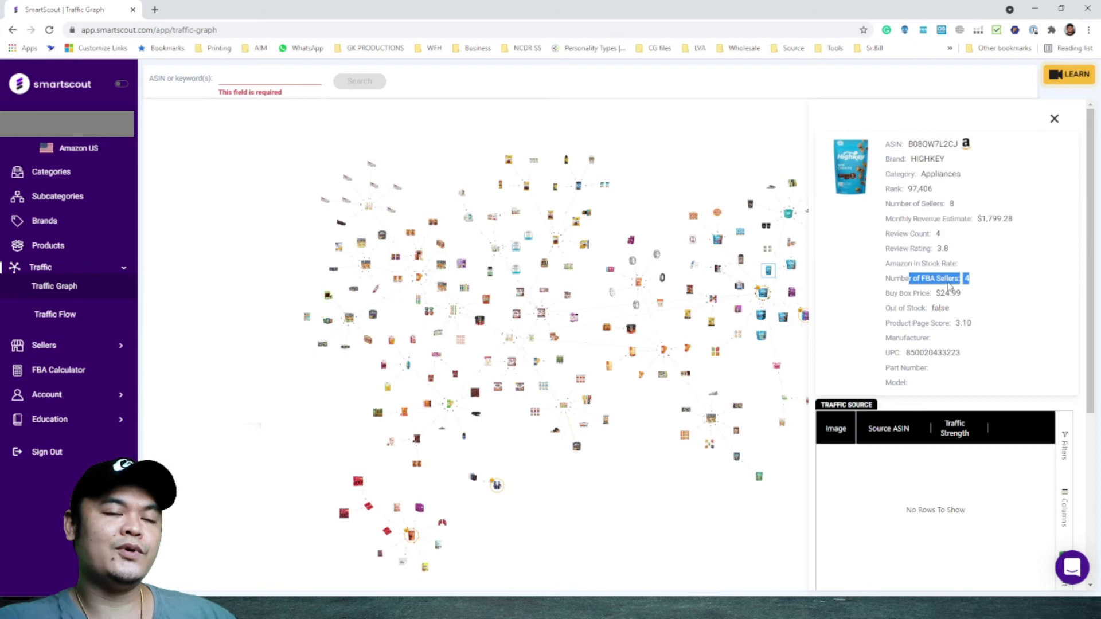
pyautogui.click(1024, 283)
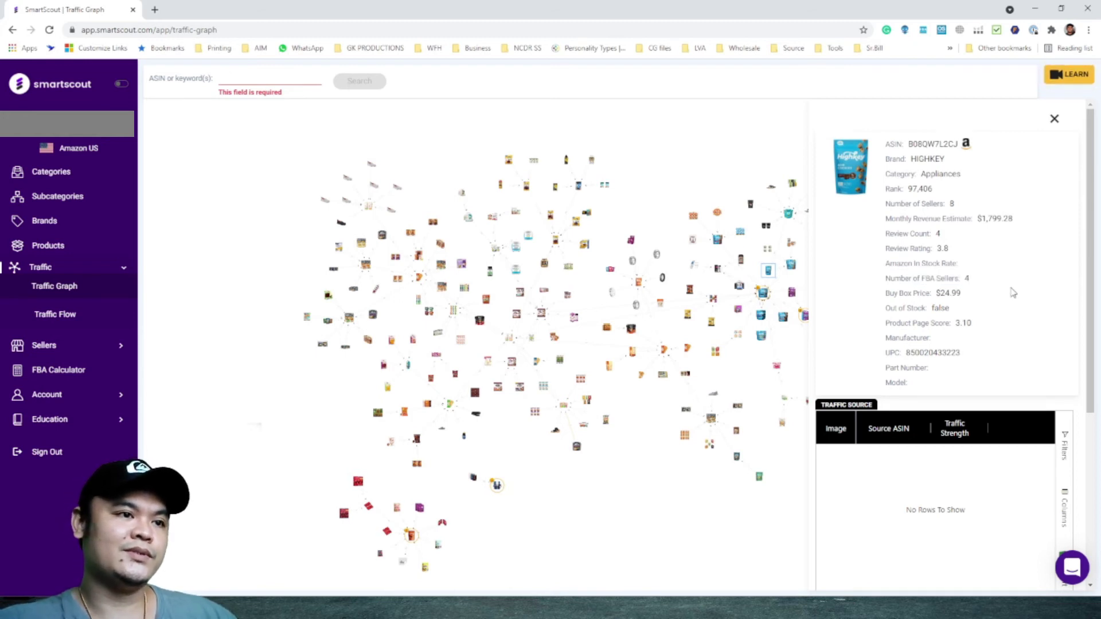
pyautogui.doubleClick(891, 308)
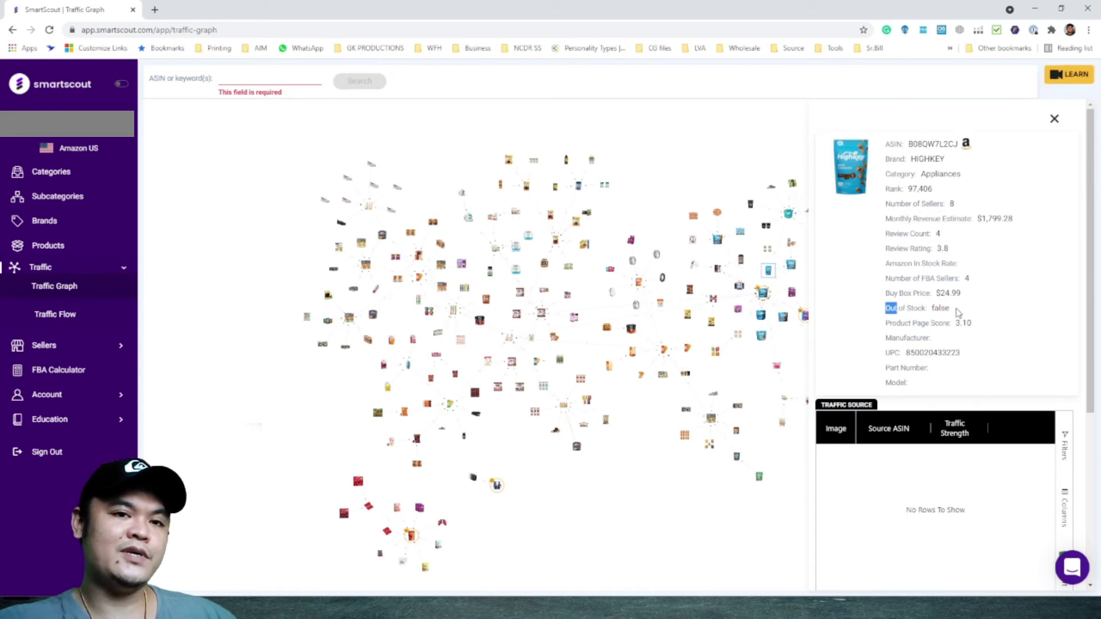
pyautogui.click(1002, 321)
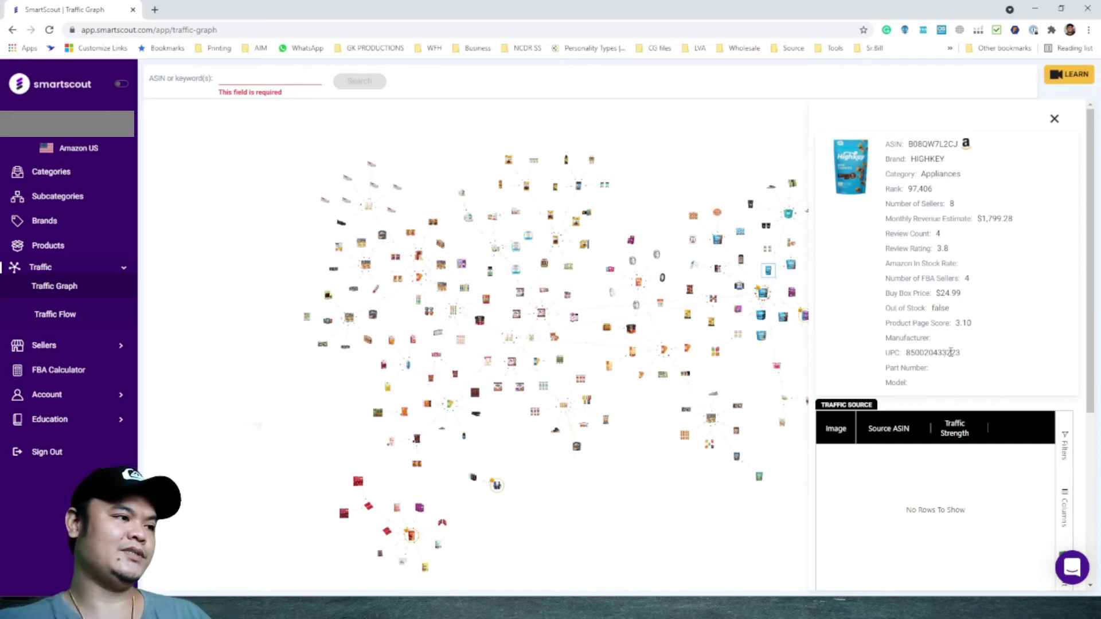
pyautogui.moveTo(701, 224)
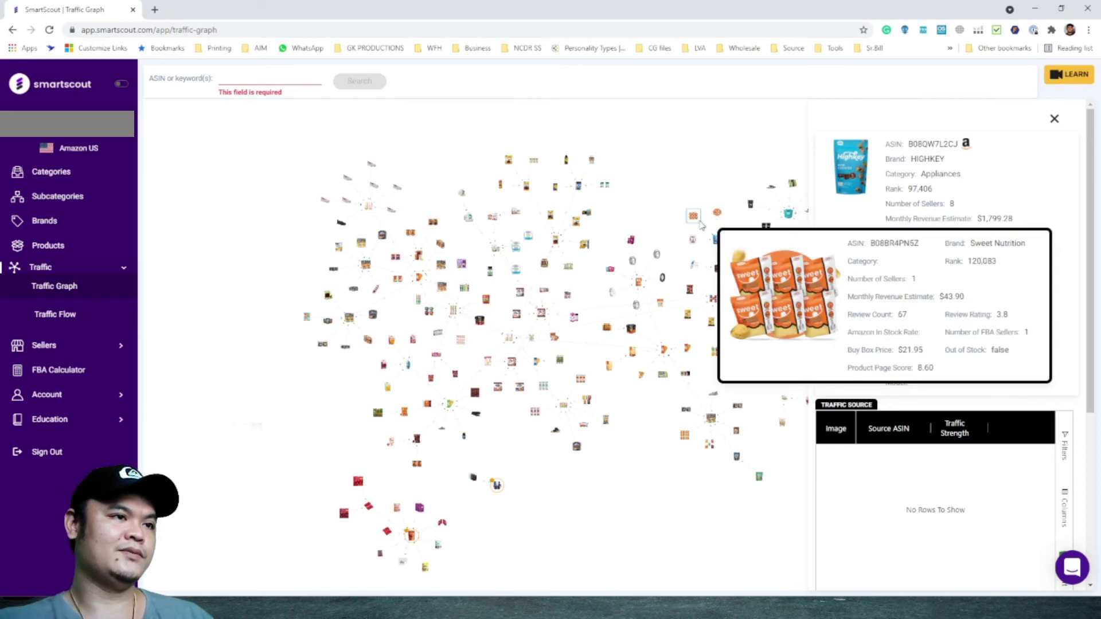
pyautogui.click(694, 216)
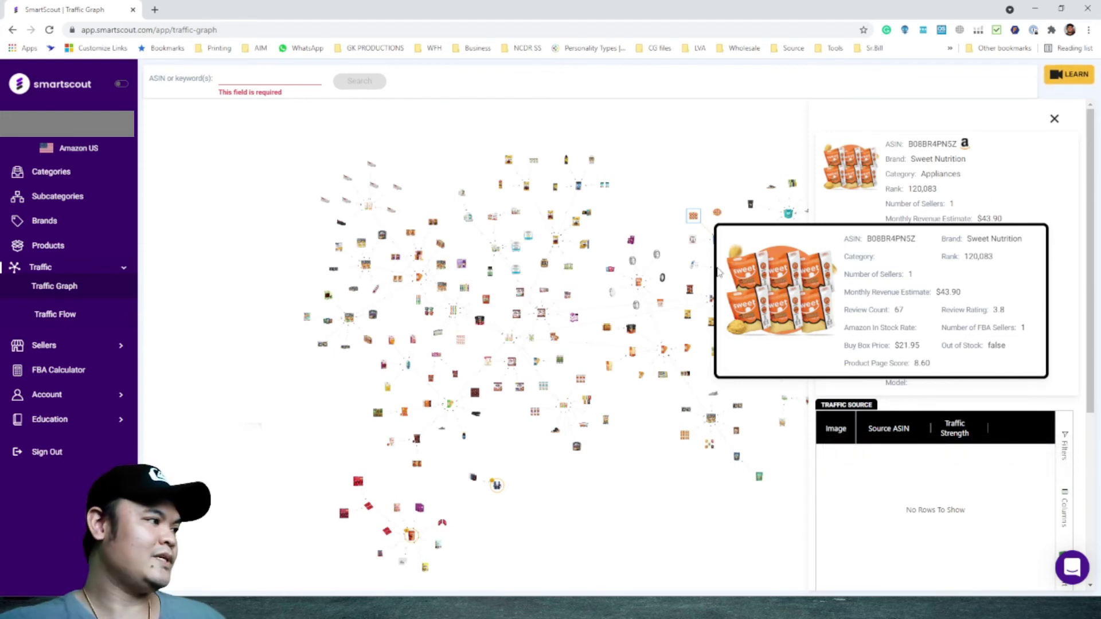
# Step: Open the Traffic Flow page and view the strongest traffic source, ASIN B07JYS45BT, on Amazon
pyautogui.click(49, 321)
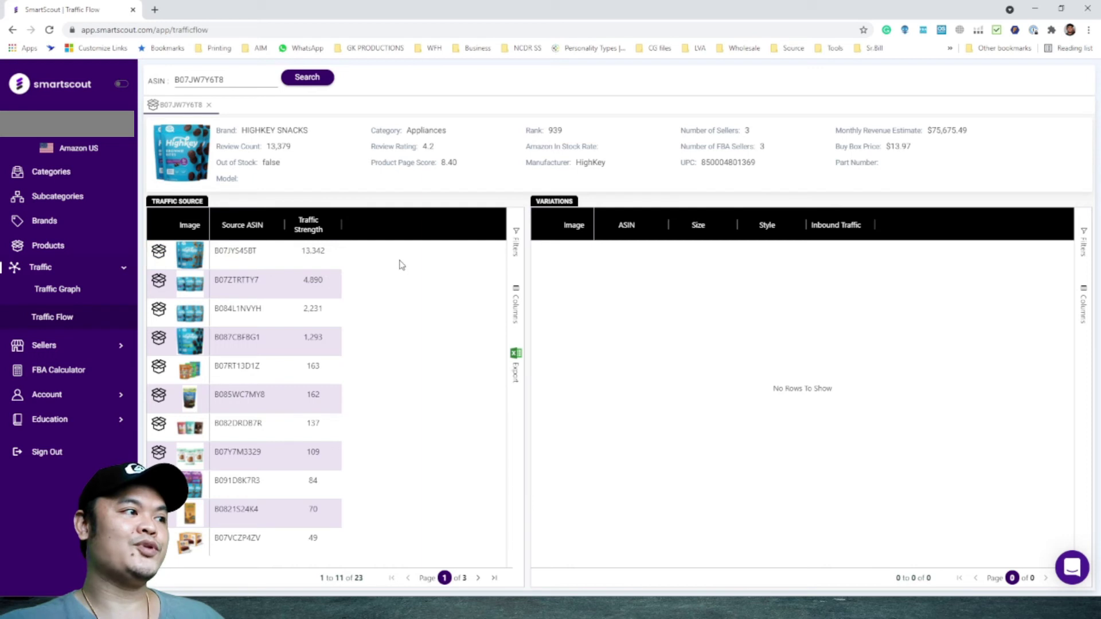
pyautogui.click(247, 258)
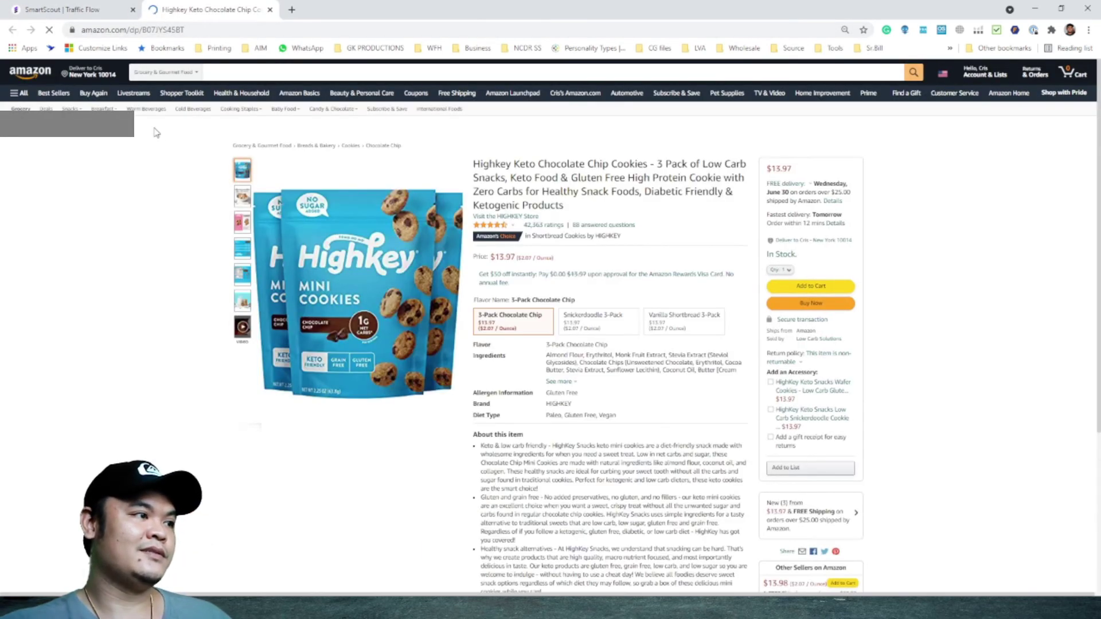
# Step: Examine the Highkey chocolate chip cookies' other sellers and offers, and run a stock count for the listing
pyautogui.scroll(-2, 273, 235)
pyautogui.scroll(-3, 275, 235)
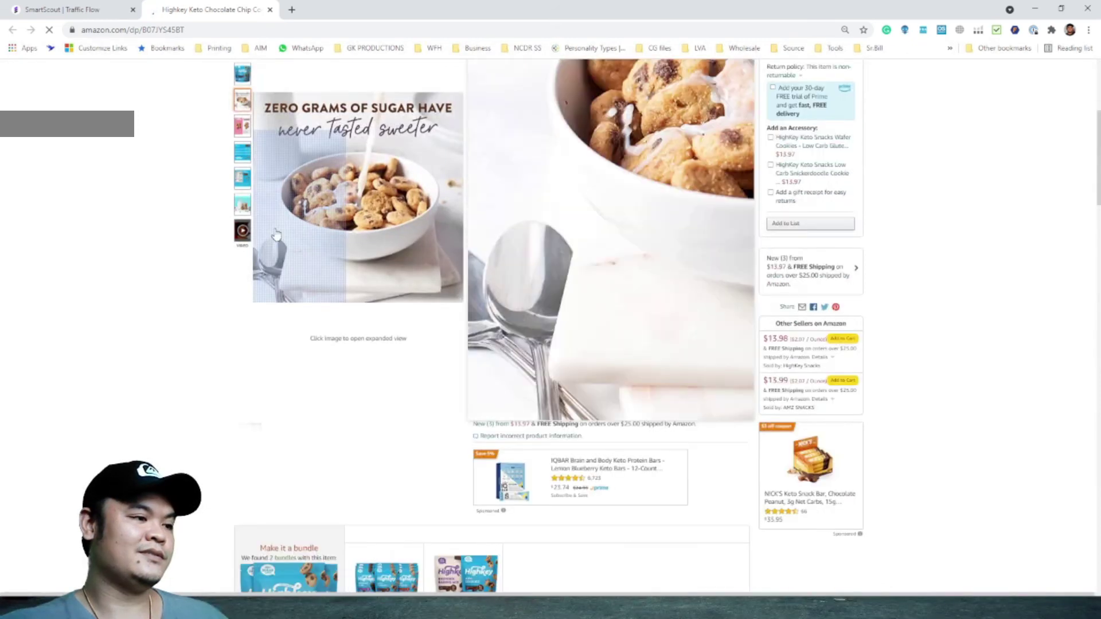
pyautogui.scroll(4, 840, 271)
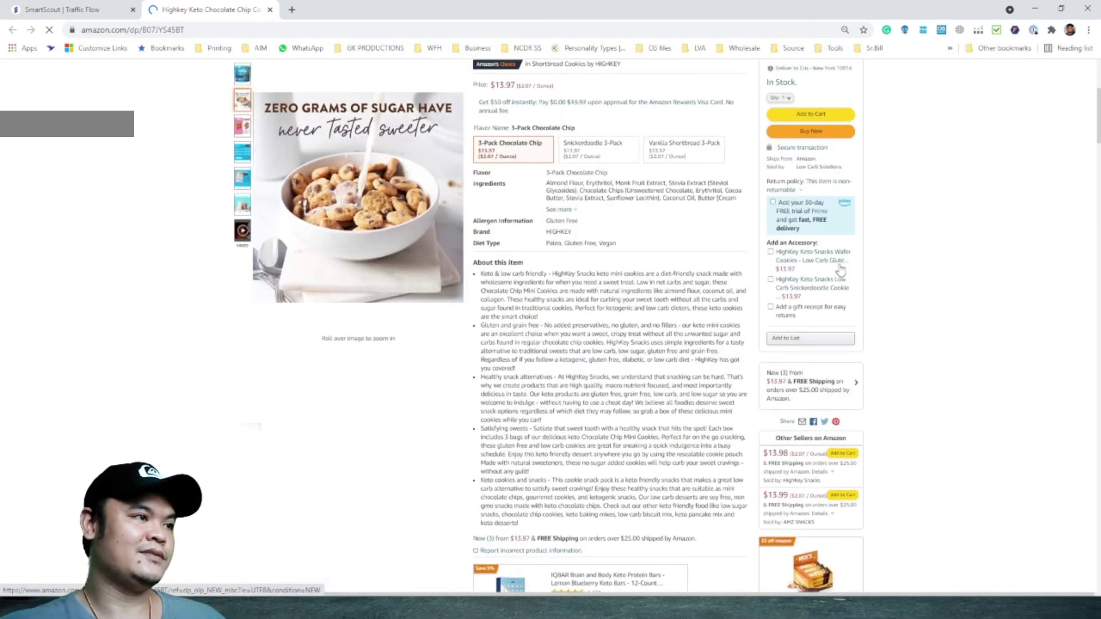
pyautogui.scroll(-6, 840, 269)
pyautogui.scroll(3, 839, 267)
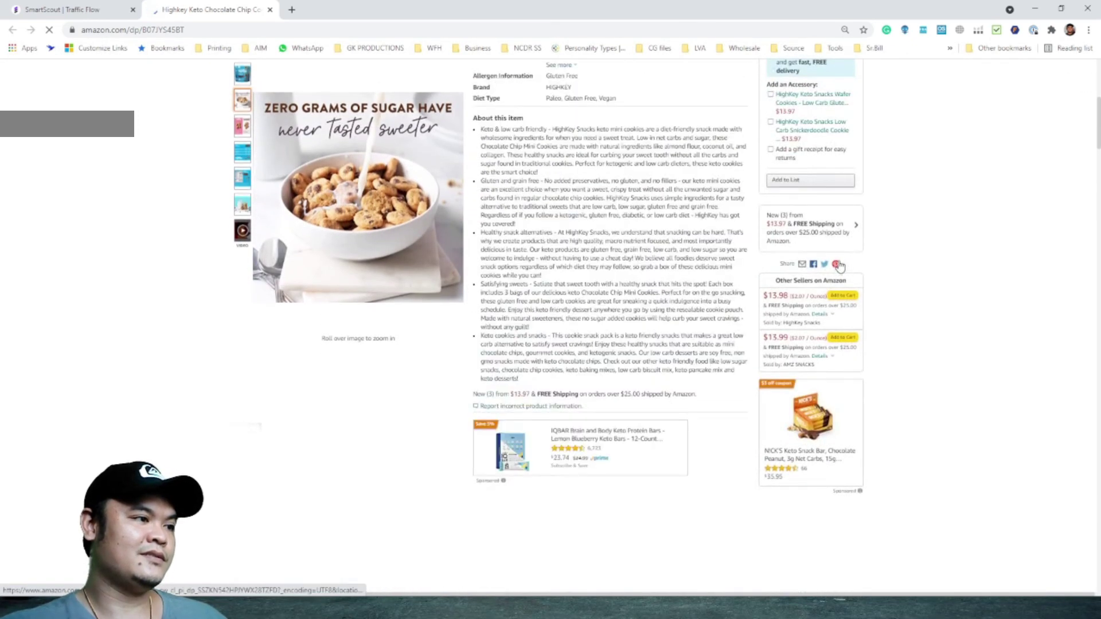
pyautogui.click(943, 34)
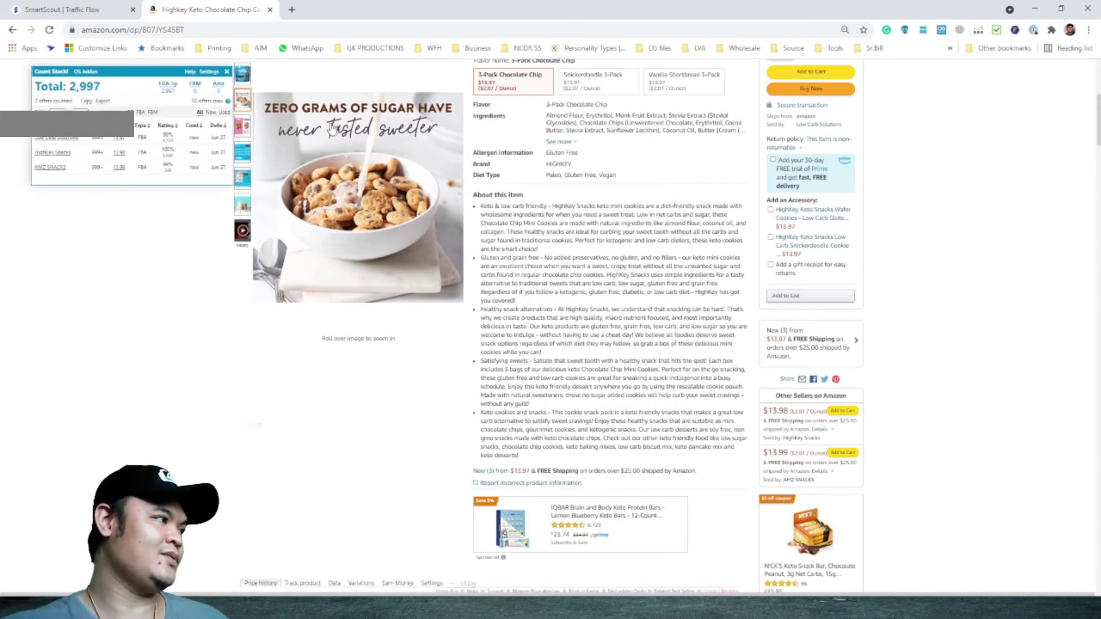
# Step: Compare the Highkey listing's brand name and main product image with the sellers in the stock count, and close the listing
pyautogui.scroll(5, 546, 212)
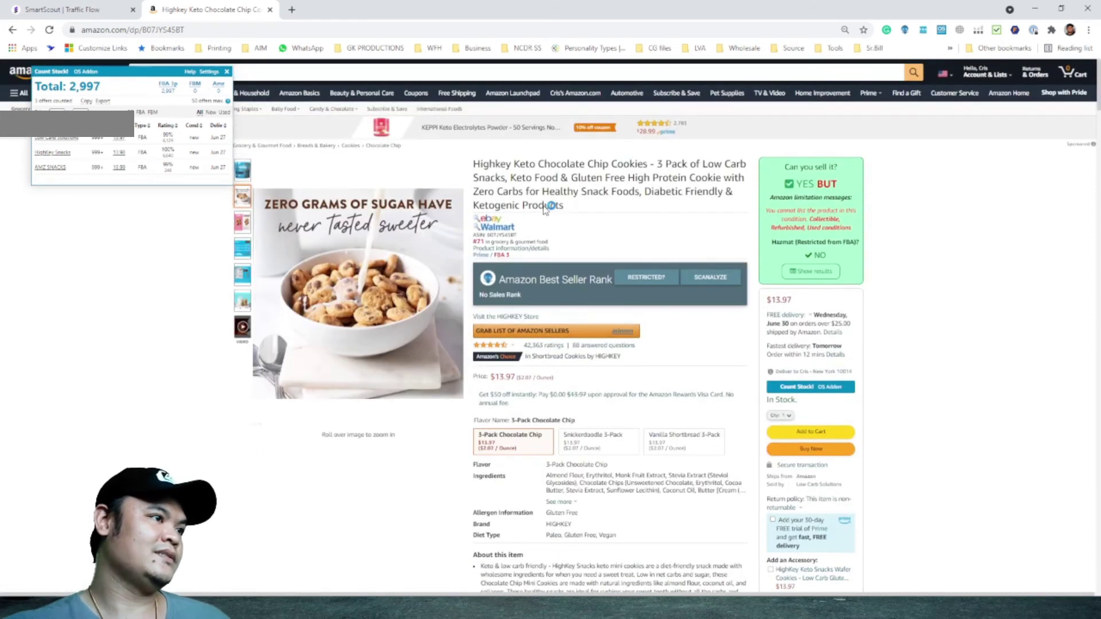
pyautogui.moveTo(473, 164); pyautogui.dragTo(540, 164)
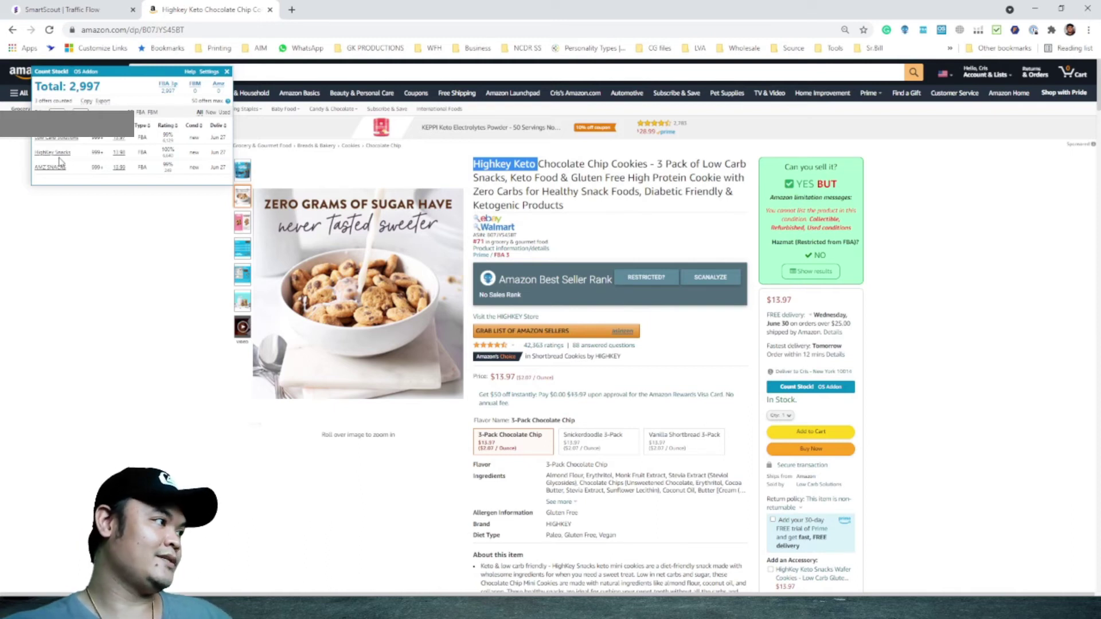
pyautogui.click(94, 141)
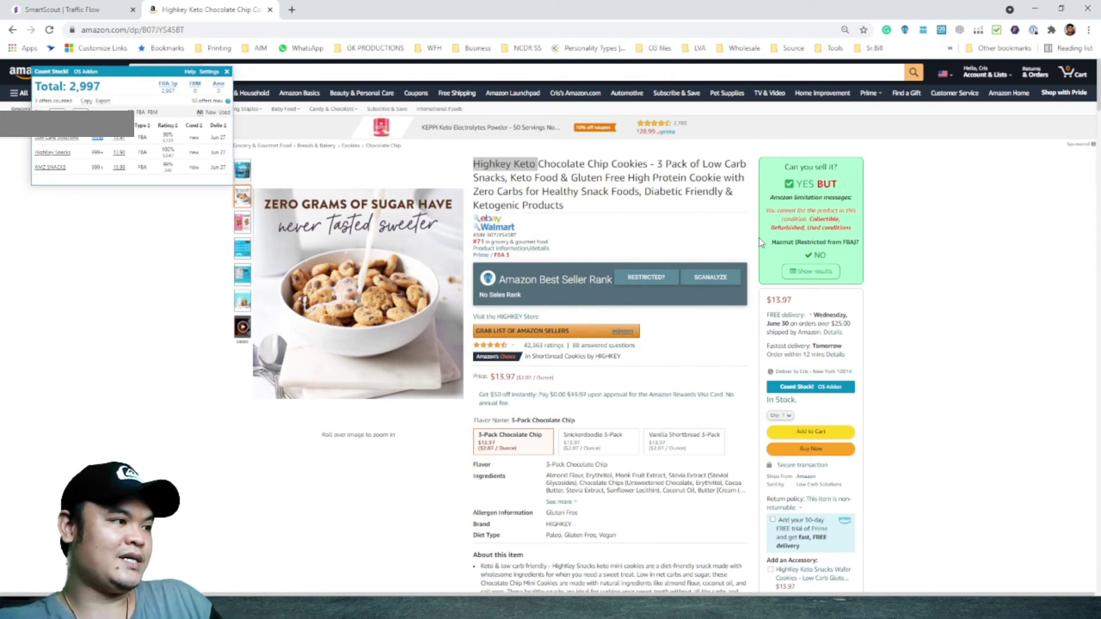
pyautogui.moveTo(243, 172)
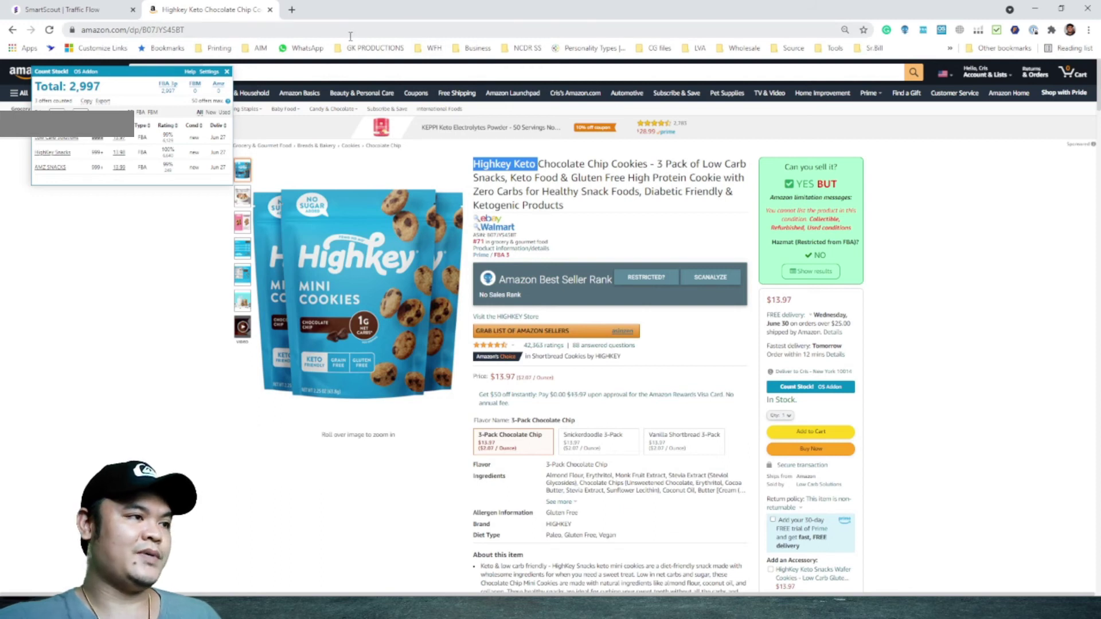
pyautogui.click(270, 9)
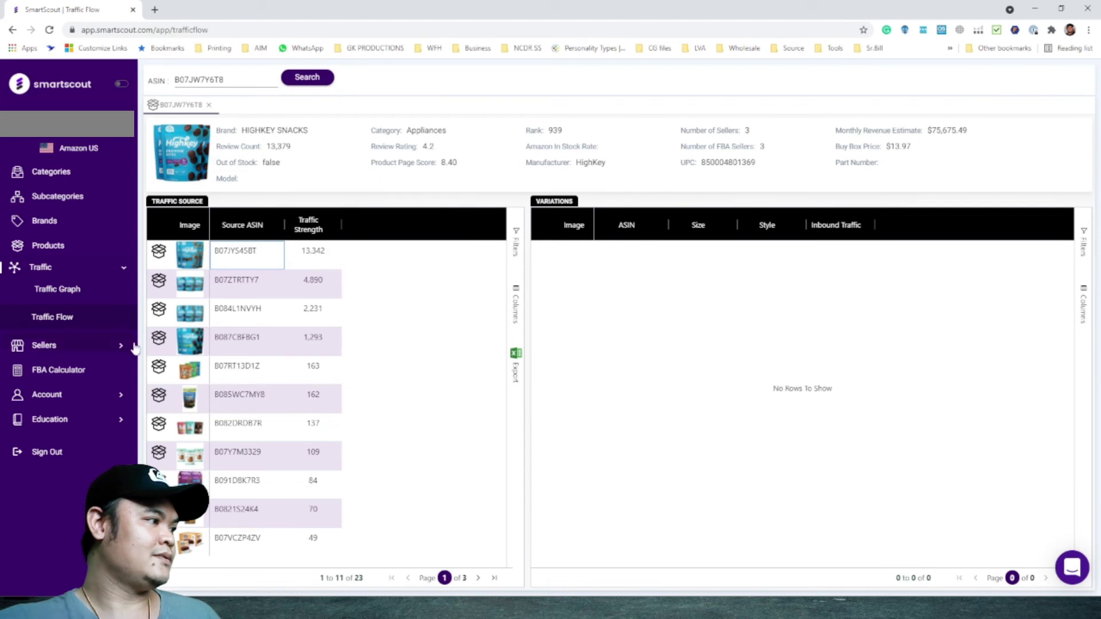
# Step: View the Seller Map, and look through the filtered Grocery & Gourmet Food sellers in Seller Search
pyautogui.click(76, 346)
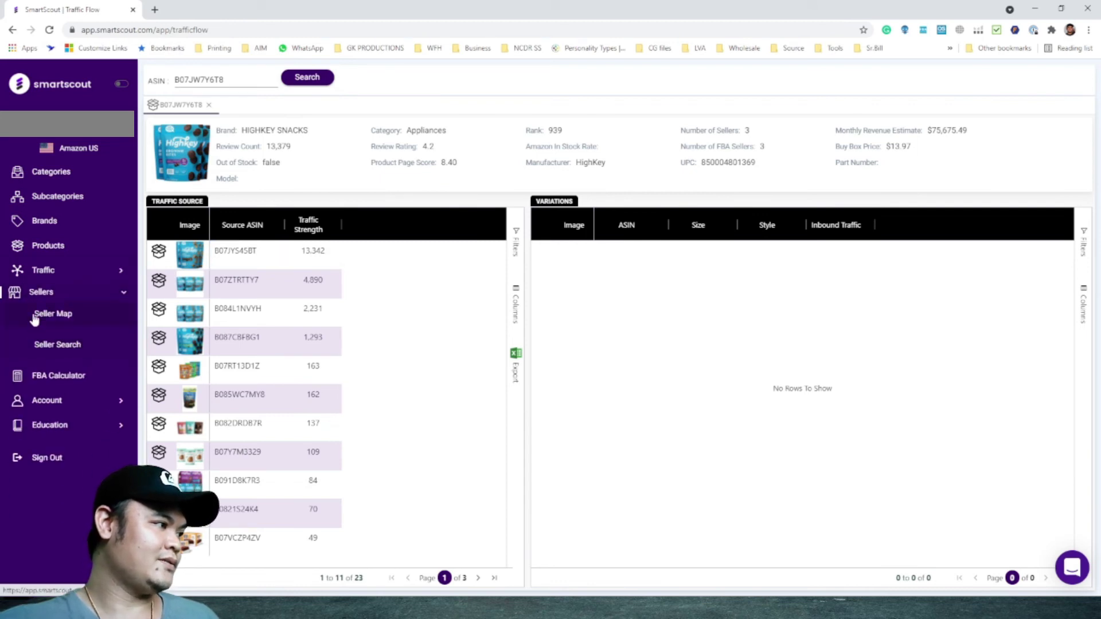
pyautogui.click(36, 317)
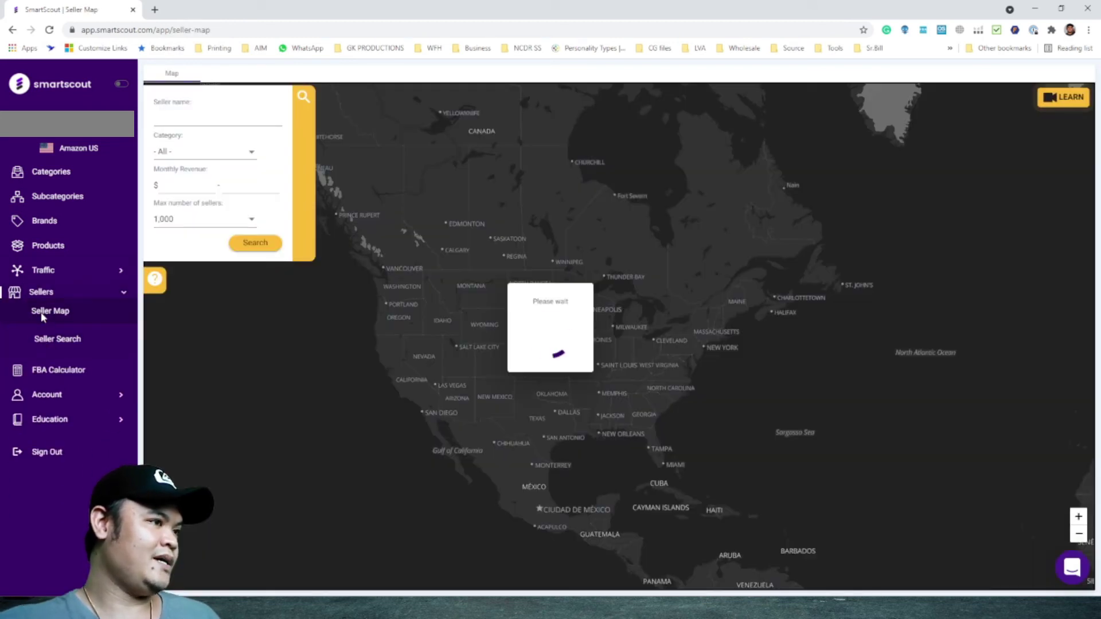
pyautogui.click(56, 342)
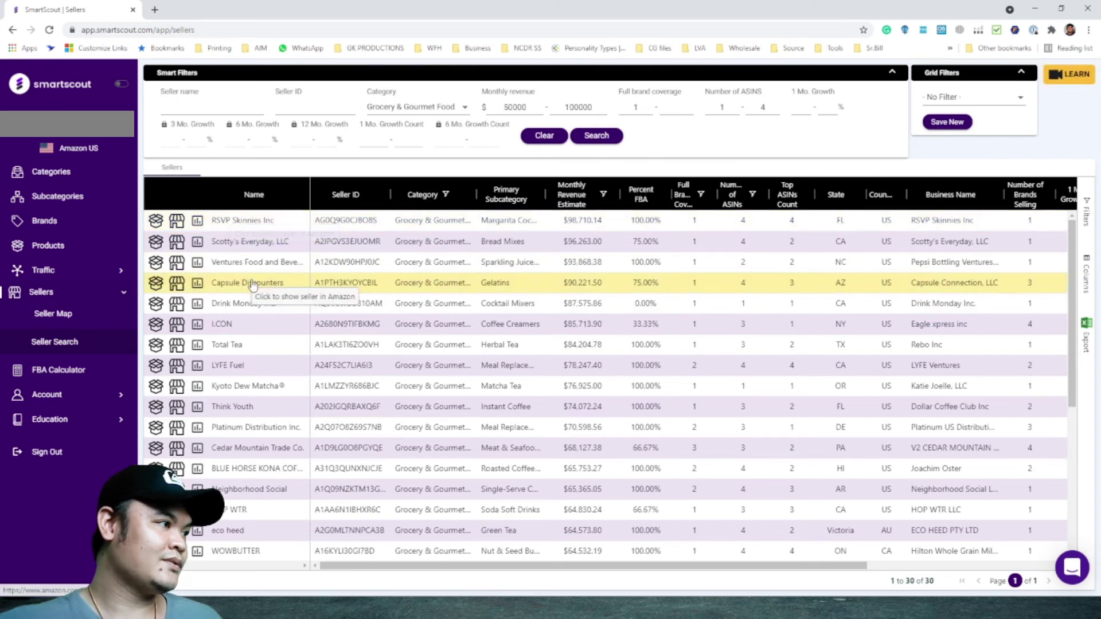
pyautogui.scroll(-3, 260, 341)
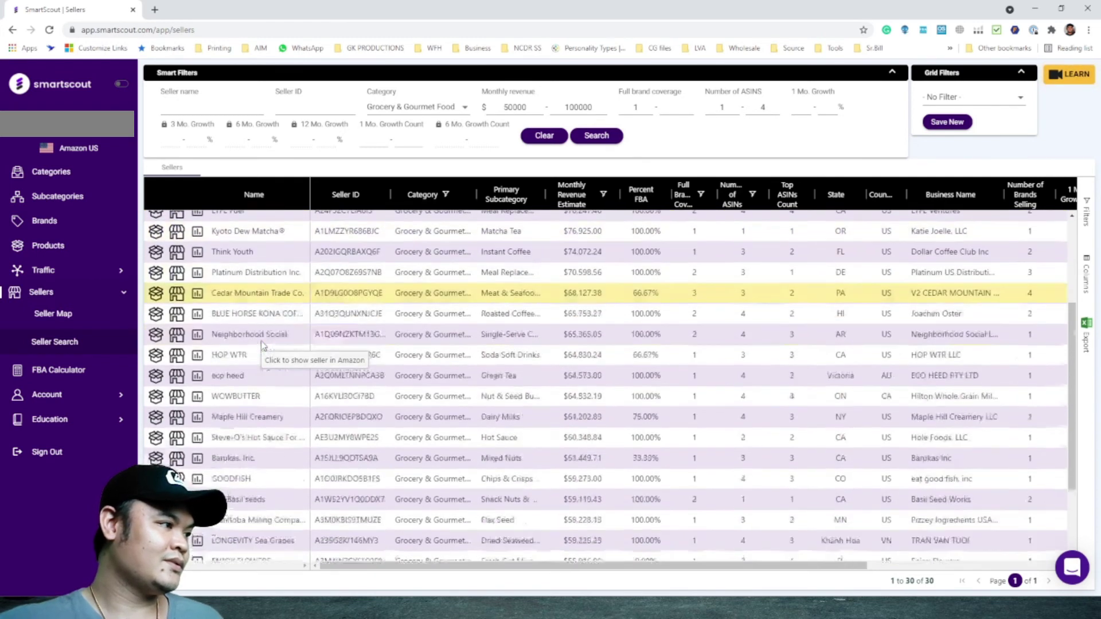
pyautogui.scroll(-2, 263, 344)
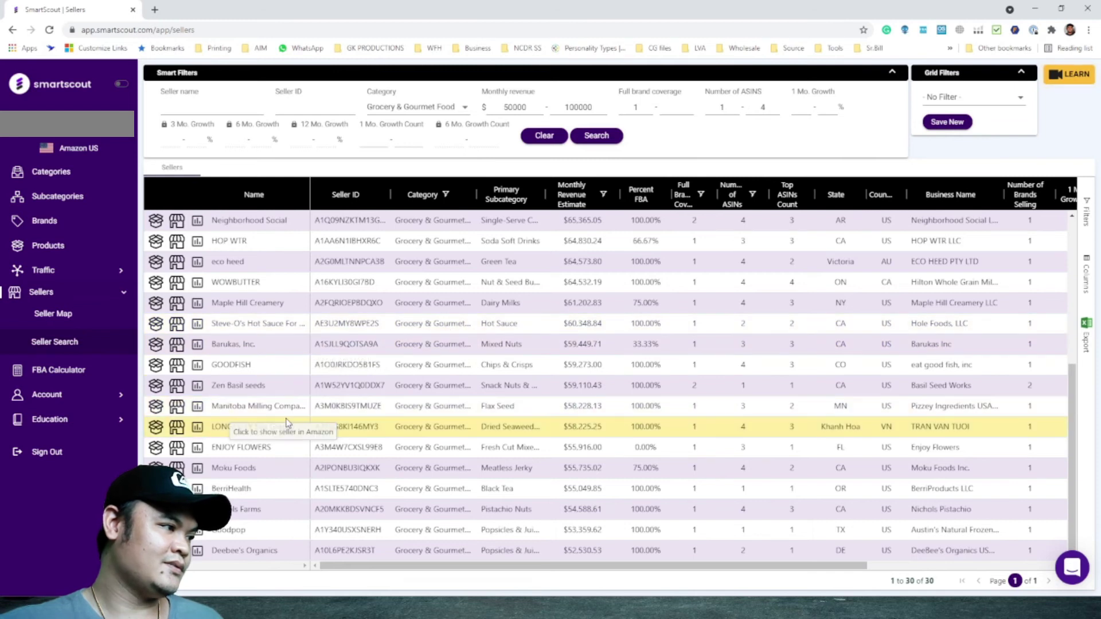
# Step: View Manitoba Milling Company's Amazon seller profile, check its products' rank, FBA sellers and selling eligibility, and close the profile
pyautogui.click(237, 405)
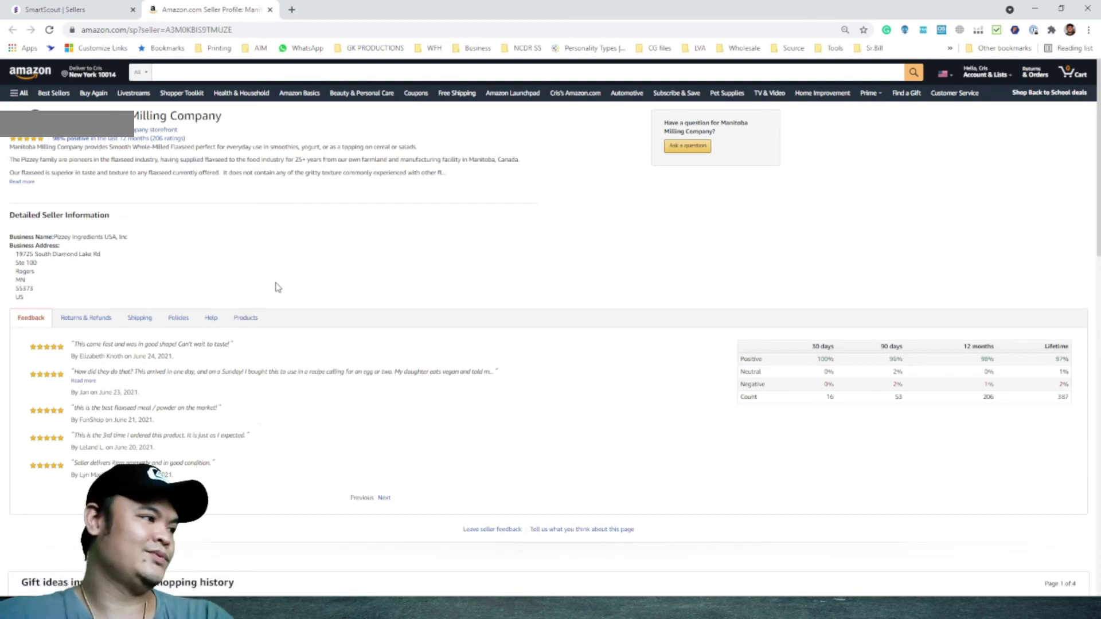
pyautogui.click(247, 319)
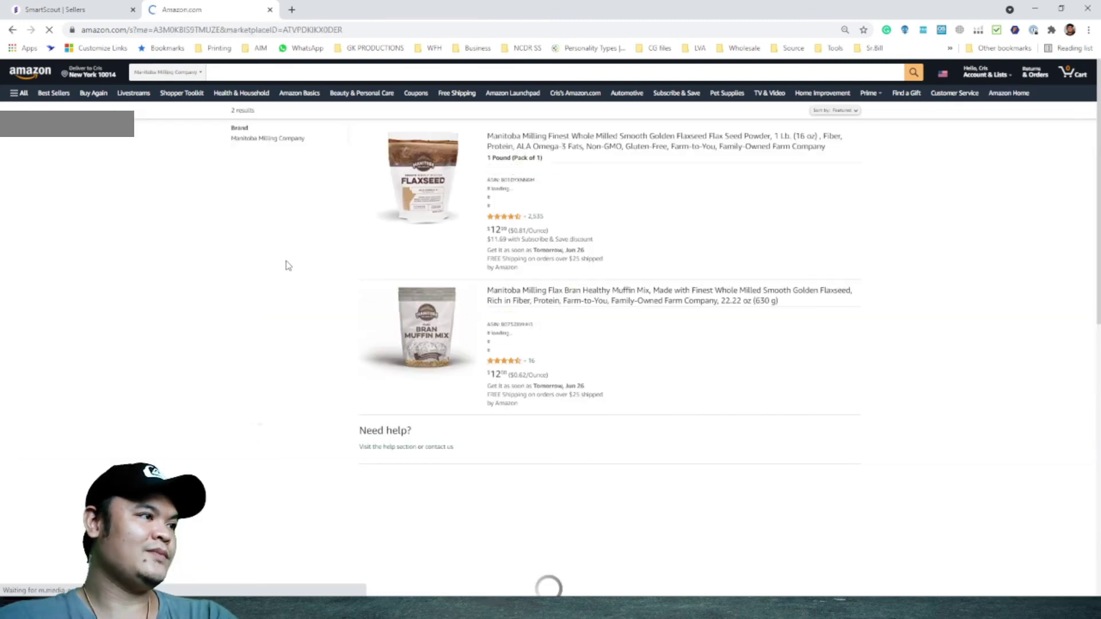
pyautogui.scroll(-6, 253, 294)
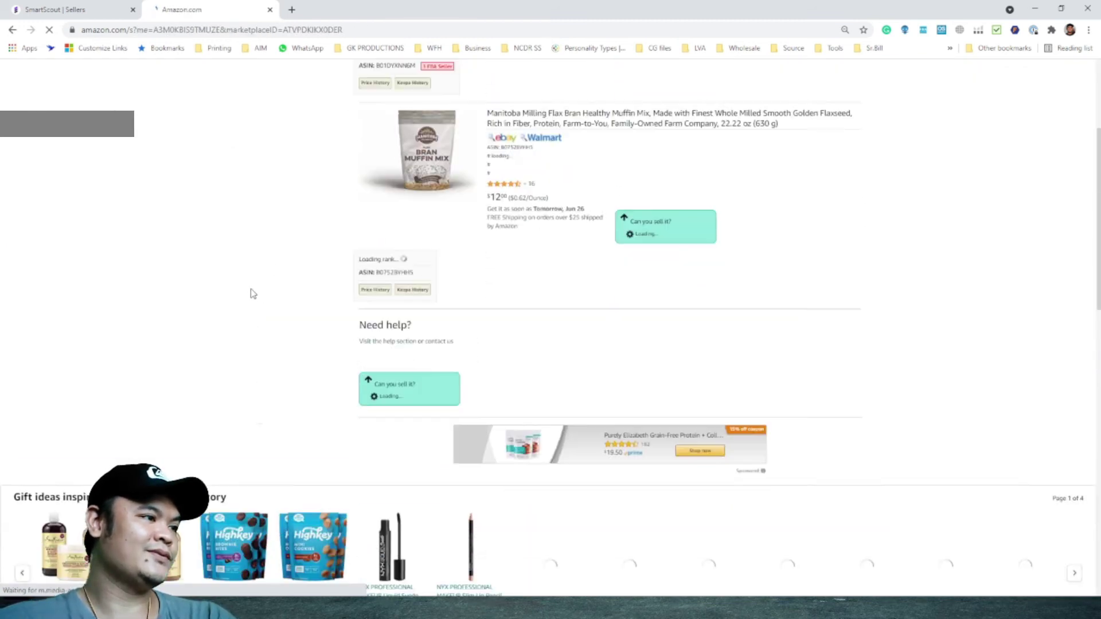
pyautogui.scroll(5, 253, 293)
pyautogui.scroll(1, 253, 293)
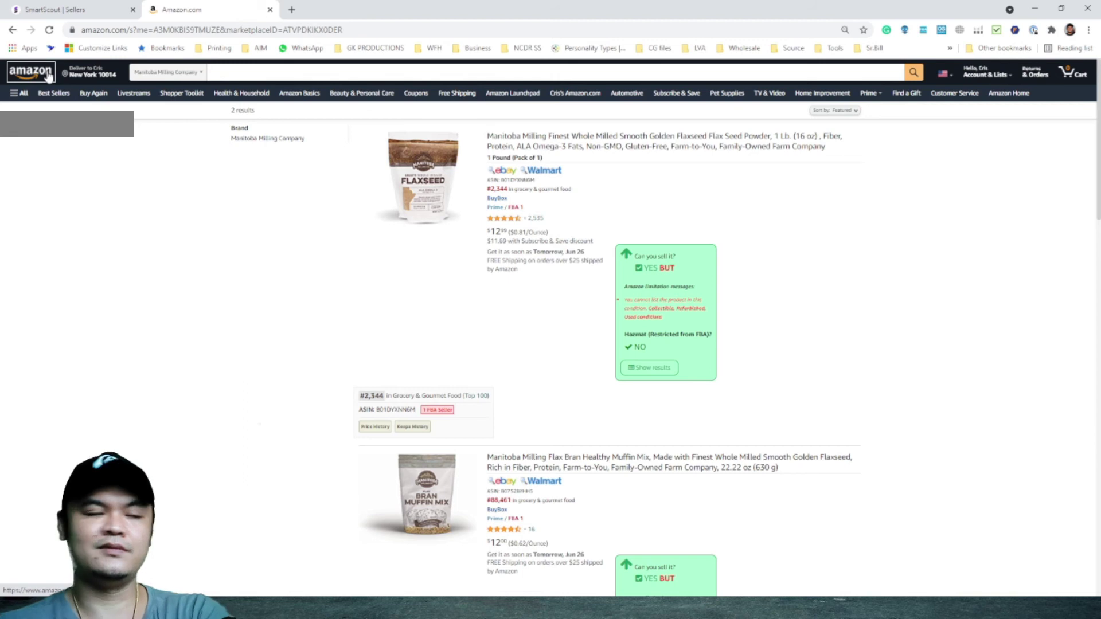
pyautogui.hotkey('alt', 'Left')
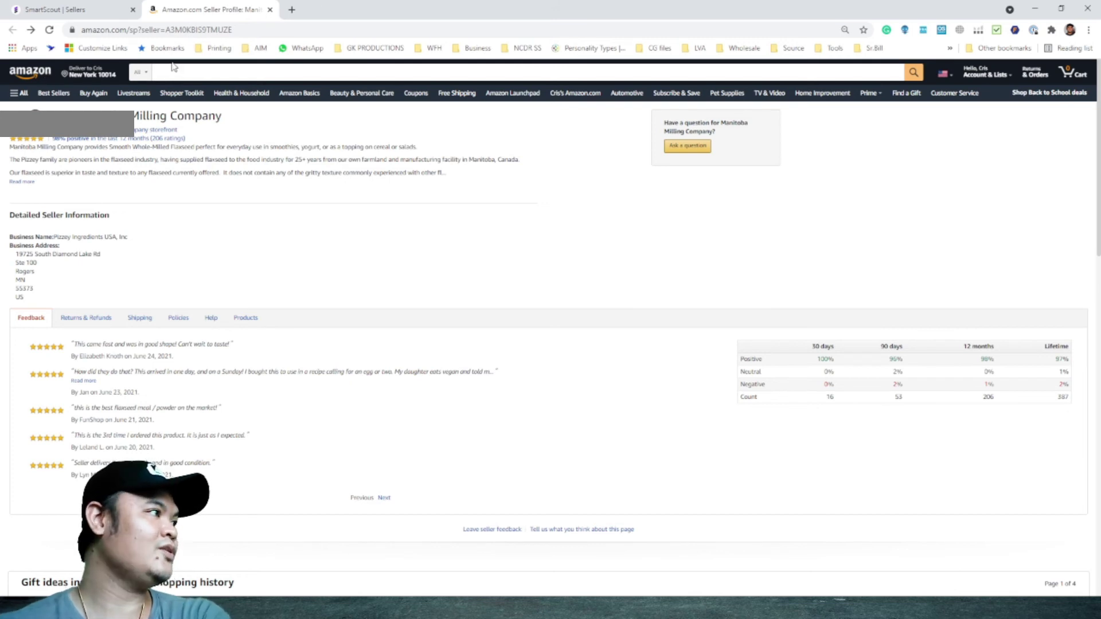
pyautogui.click(270, 9)
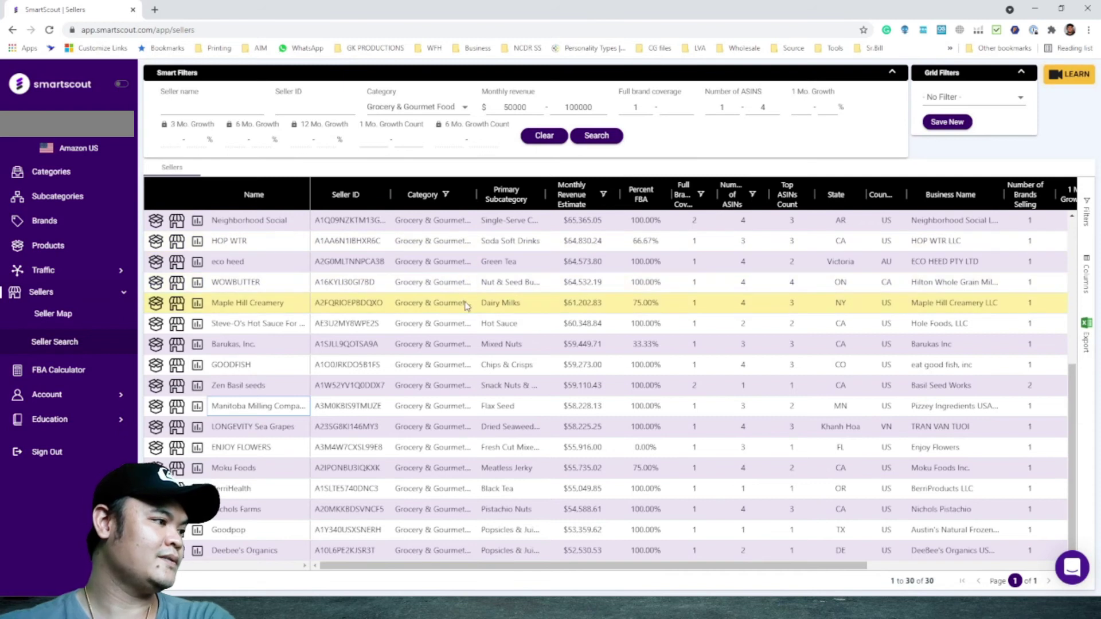
# Step: Review the filtered Grocery & Gourmet Food seller results again, back up to the highest monthly revenue
pyautogui.scroll(1, 463, 336)
pyautogui.scroll(-1, 464, 335)
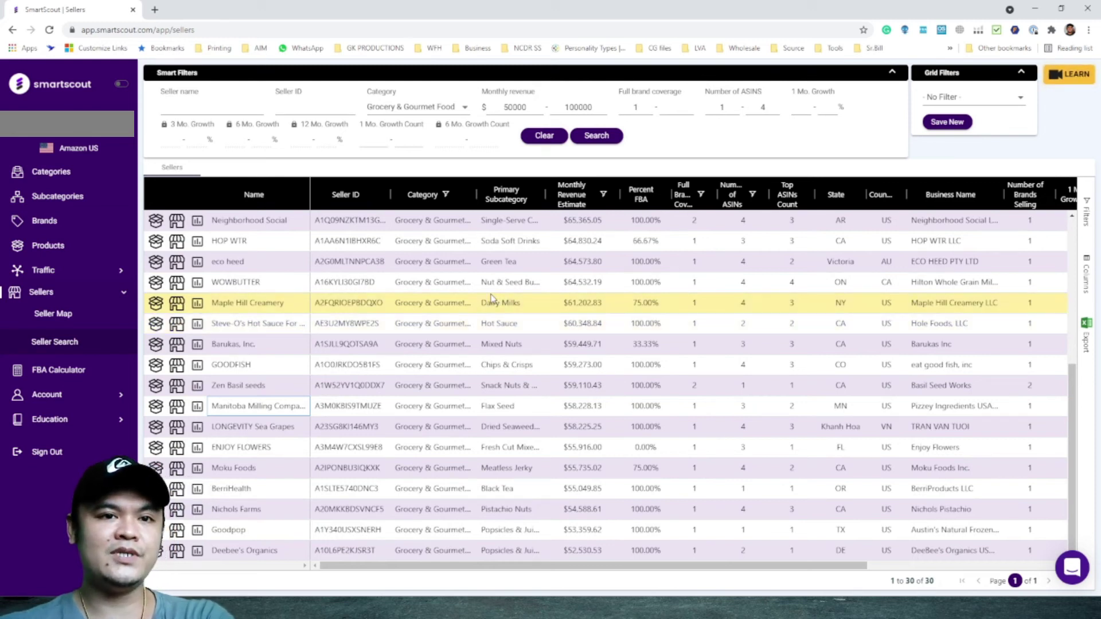
pyautogui.scroll(3, 532, 317)
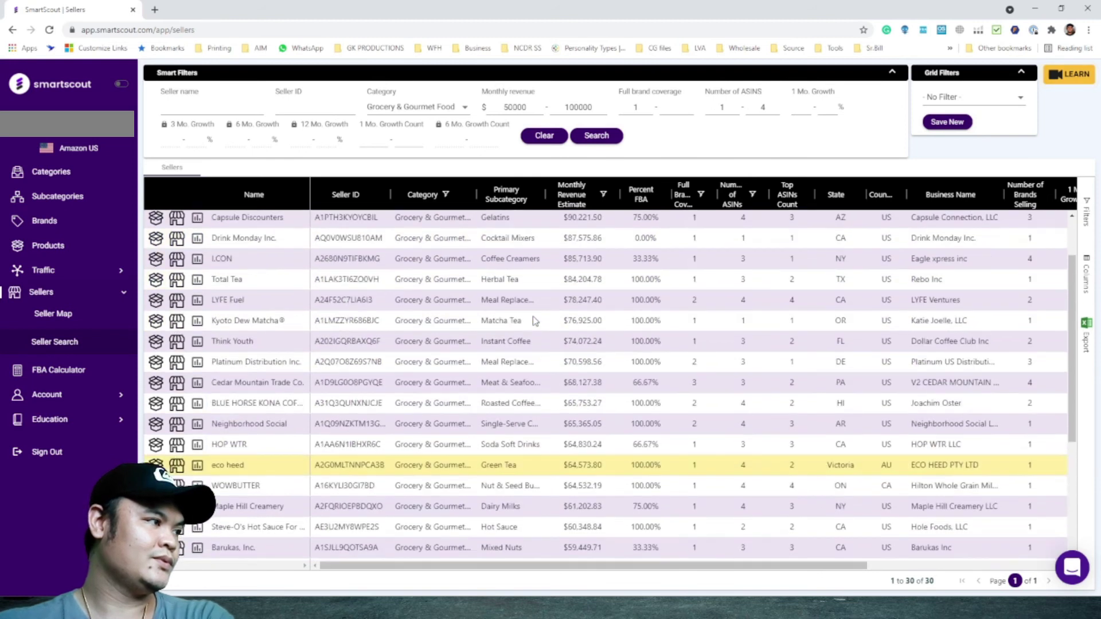
pyautogui.scroll(1, 533, 320)
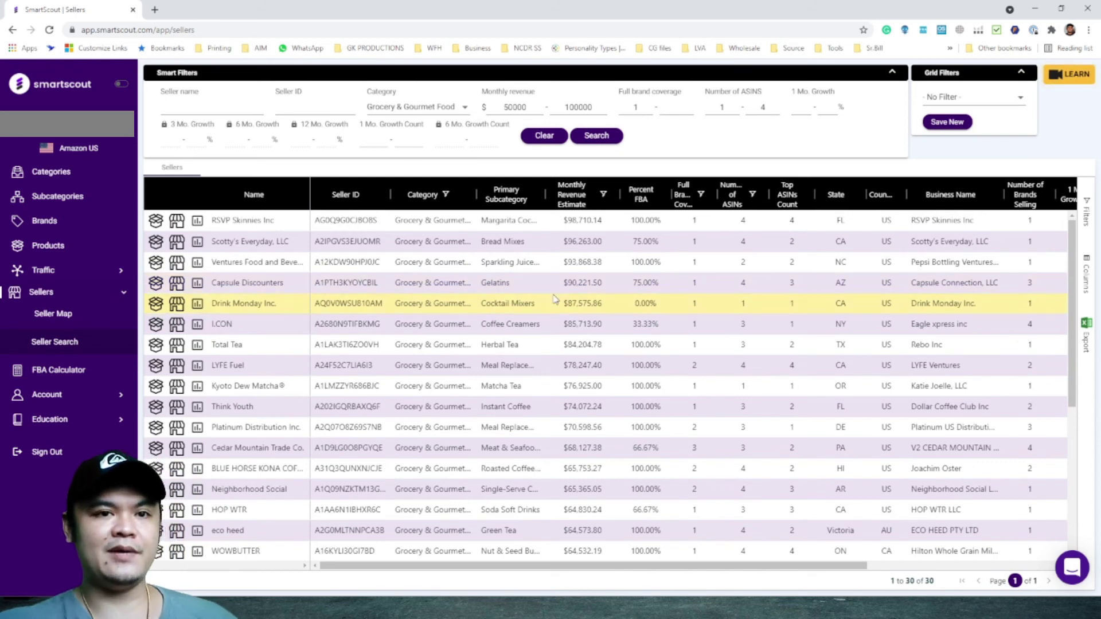
# Step: View the FBA Calculator's size, price and cost inputs, and open the Categories page
pyautogui.click(54, 372)
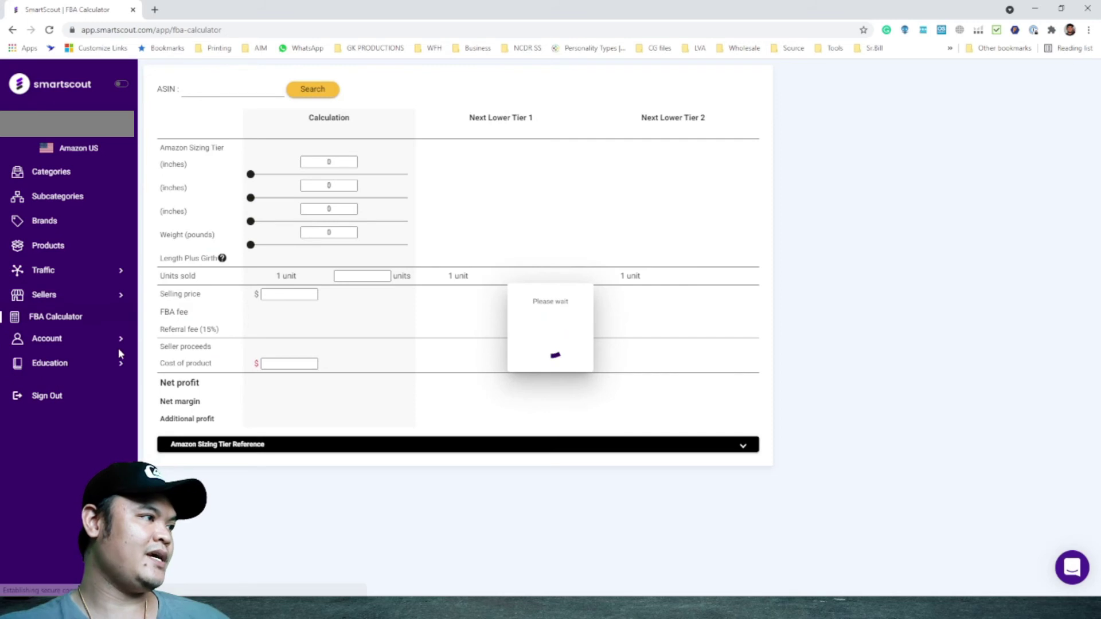
pyautogui.click(344, 162)
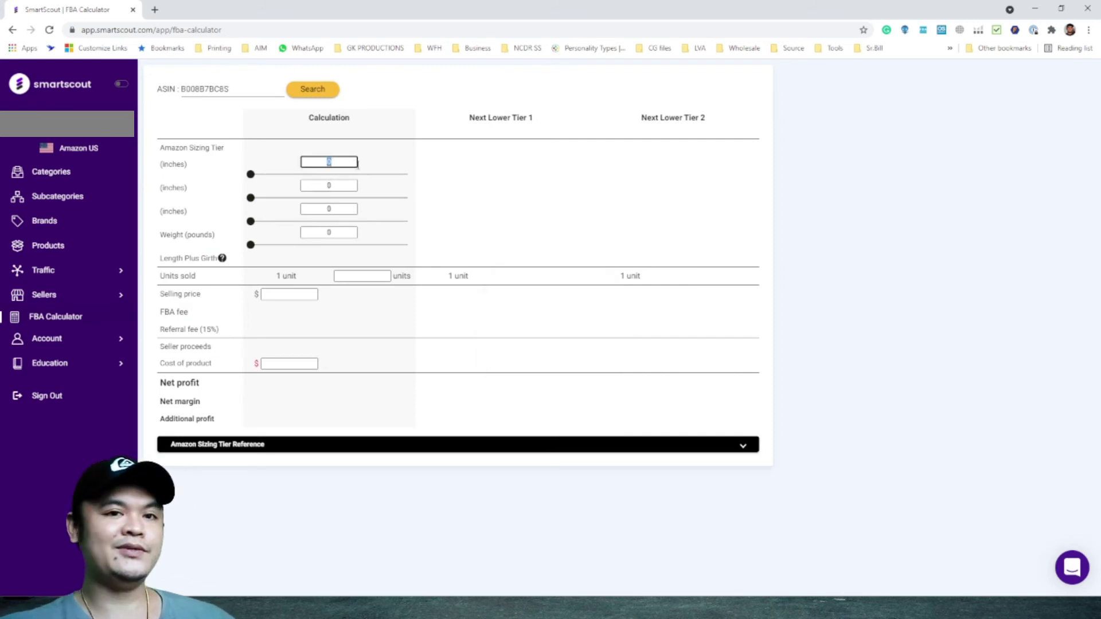
pyautogui.click(488, 198)
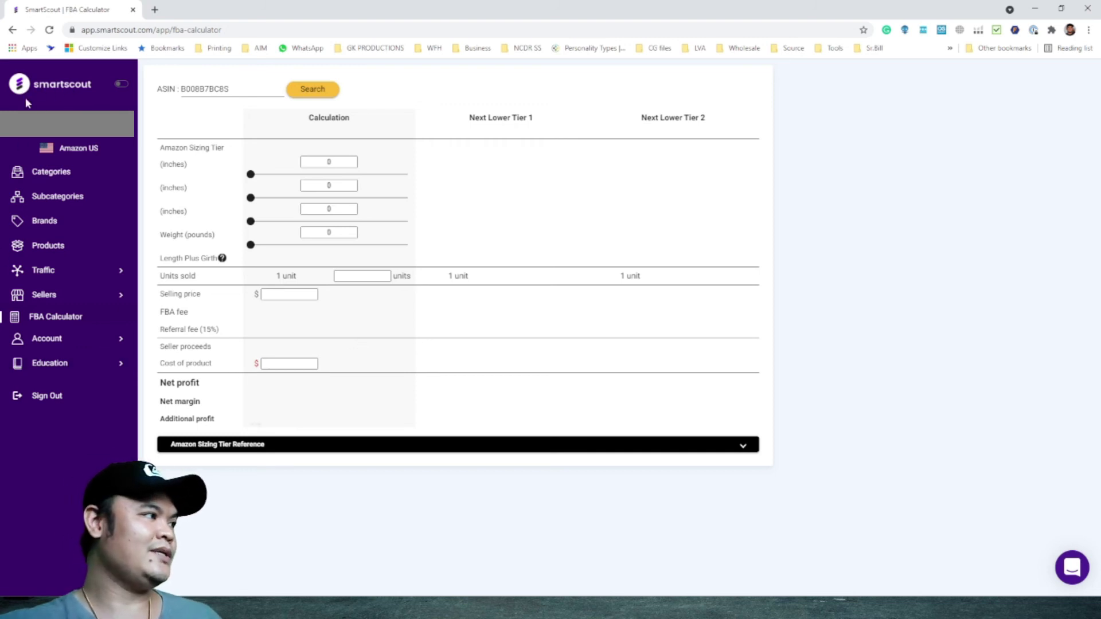
pyautogui.click(35, 173)
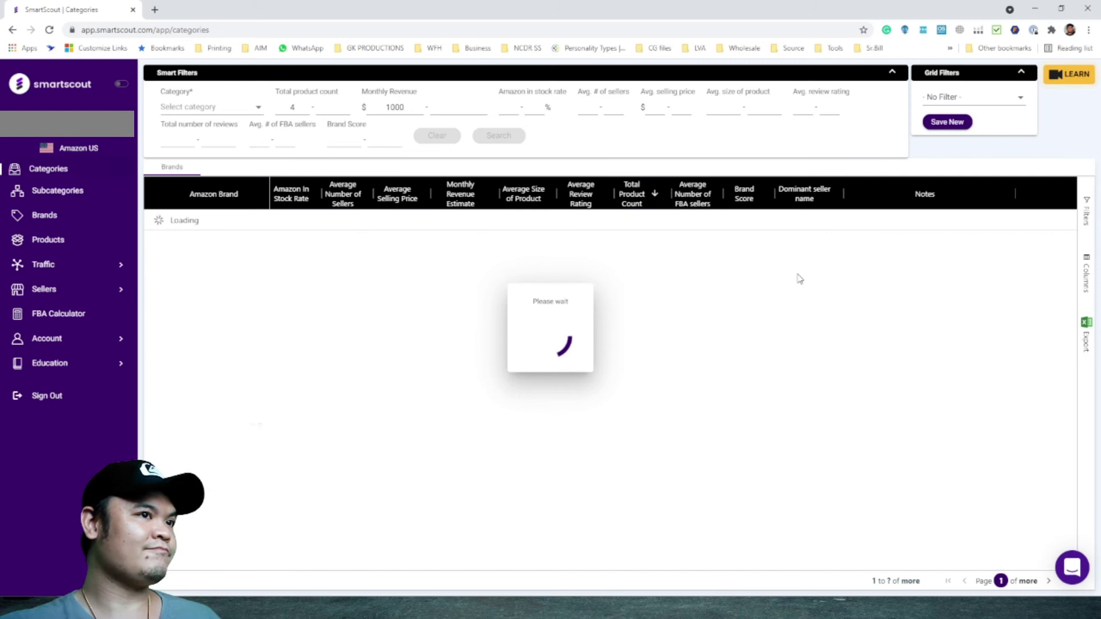